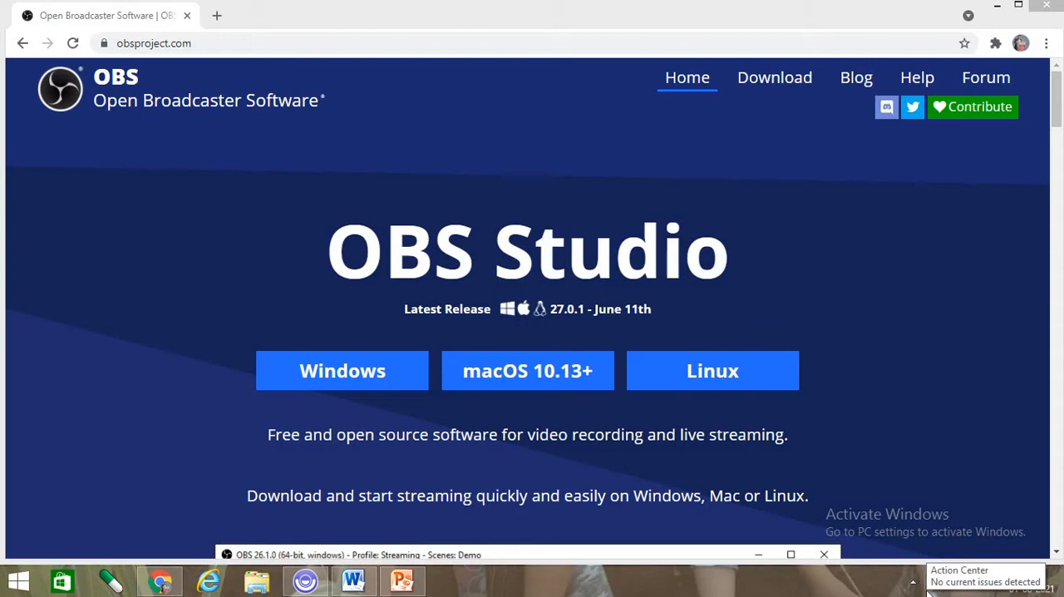
click(231, 43)
text(www.goo)
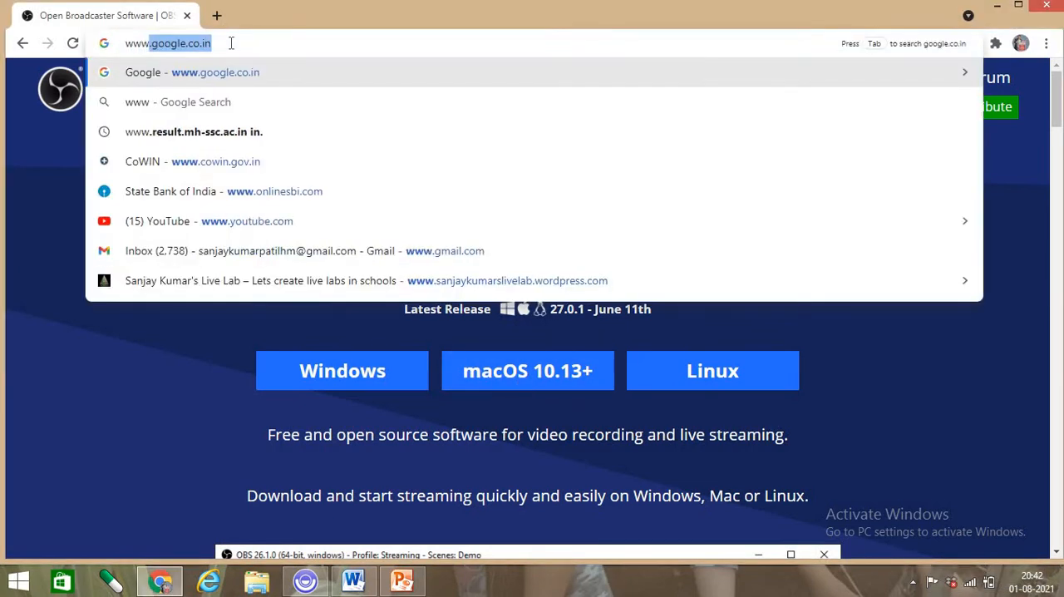
text(gle.co.i.n)
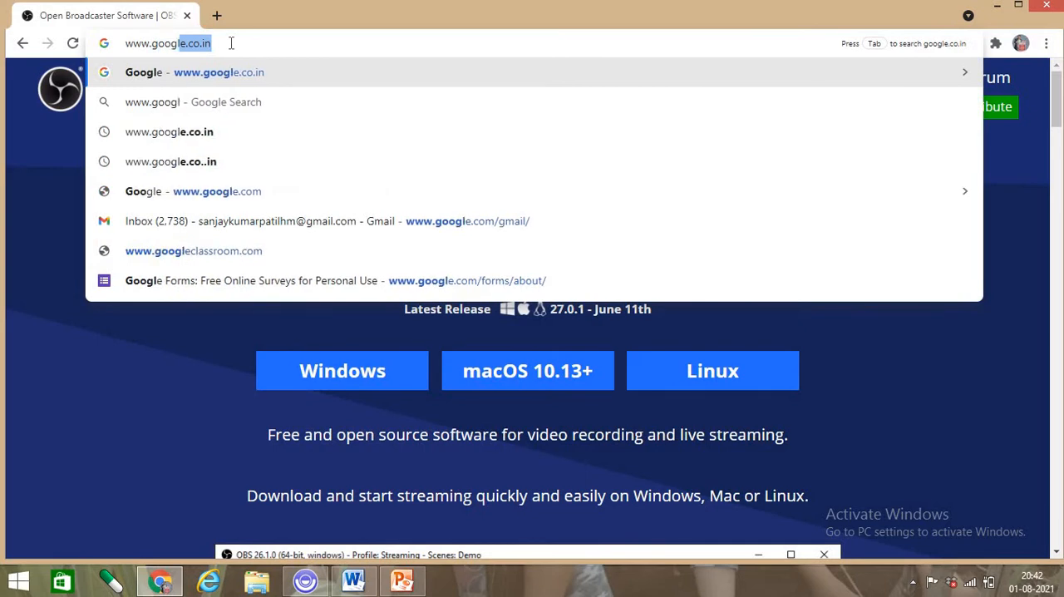
key(BackSpace)
key(BackSpace)
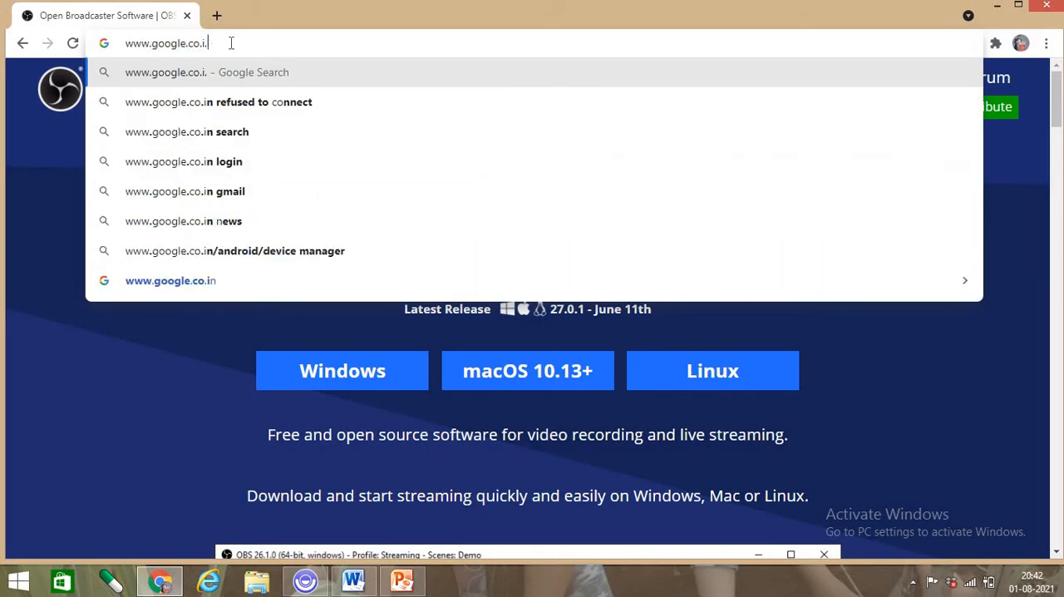
text(n)
key(Return)
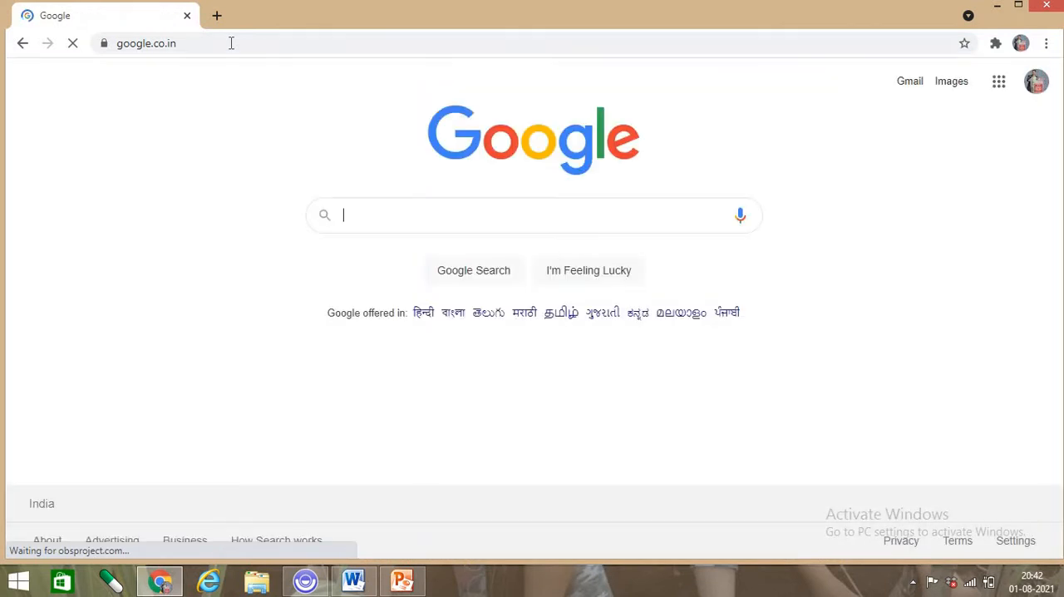
- Search Google for "obs studio" and open the official OBS Studio site at obsproject.com
click(406, 222)
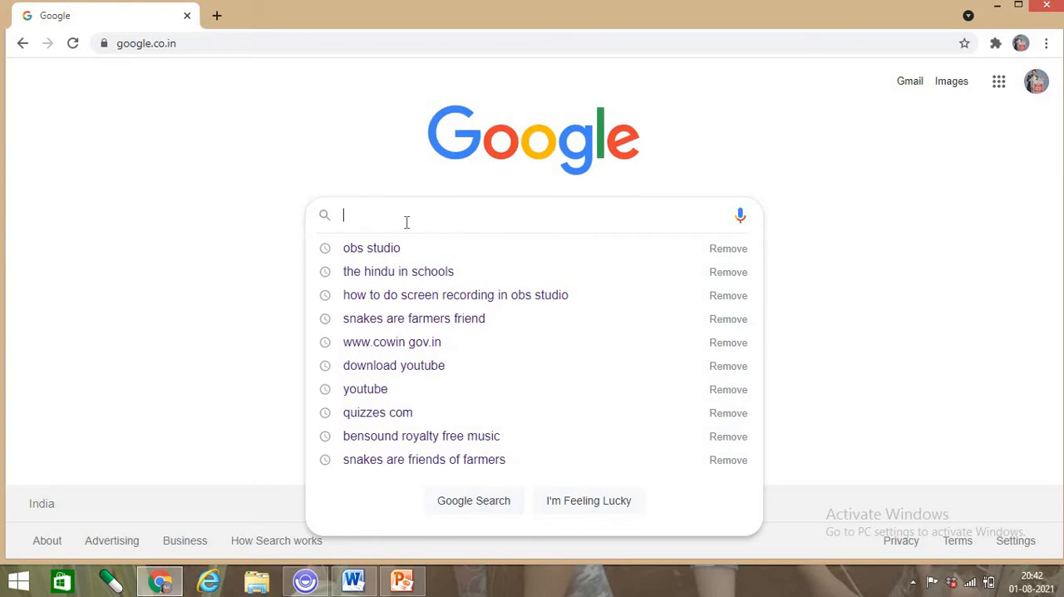
text(obs st)
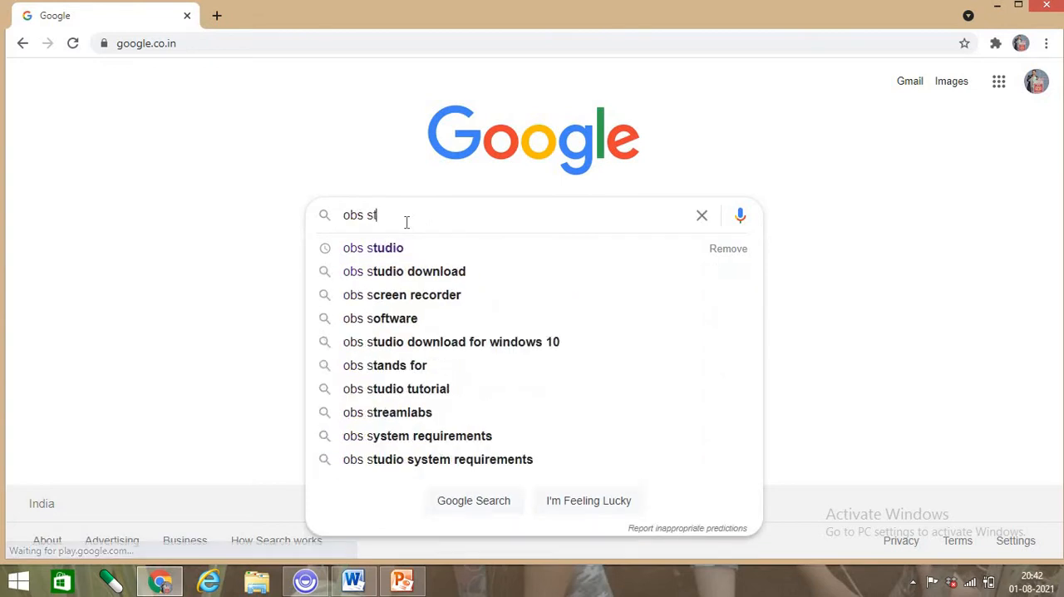
text(udio)
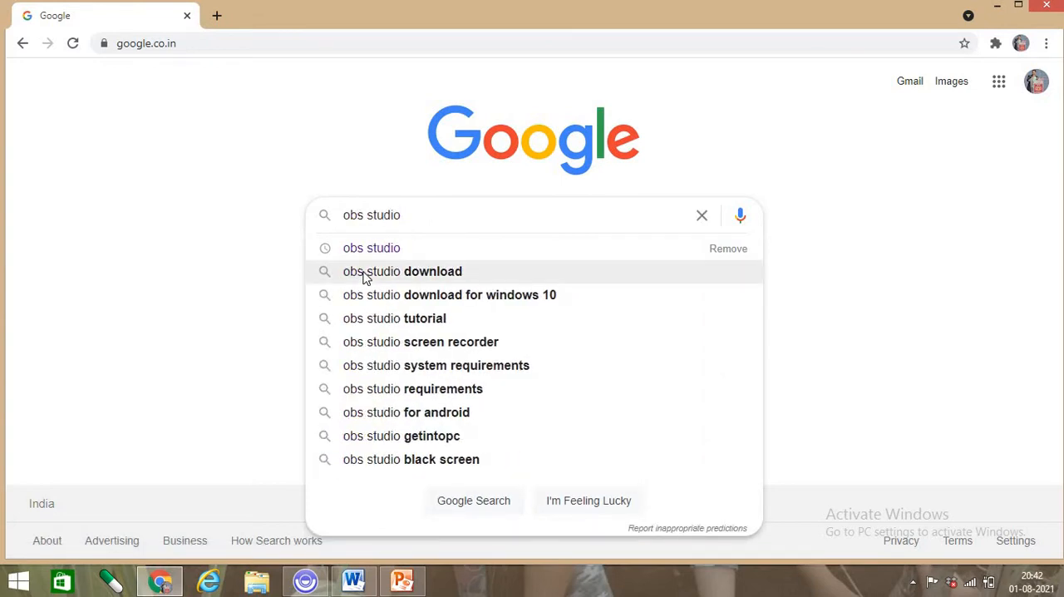
click(381, 249)
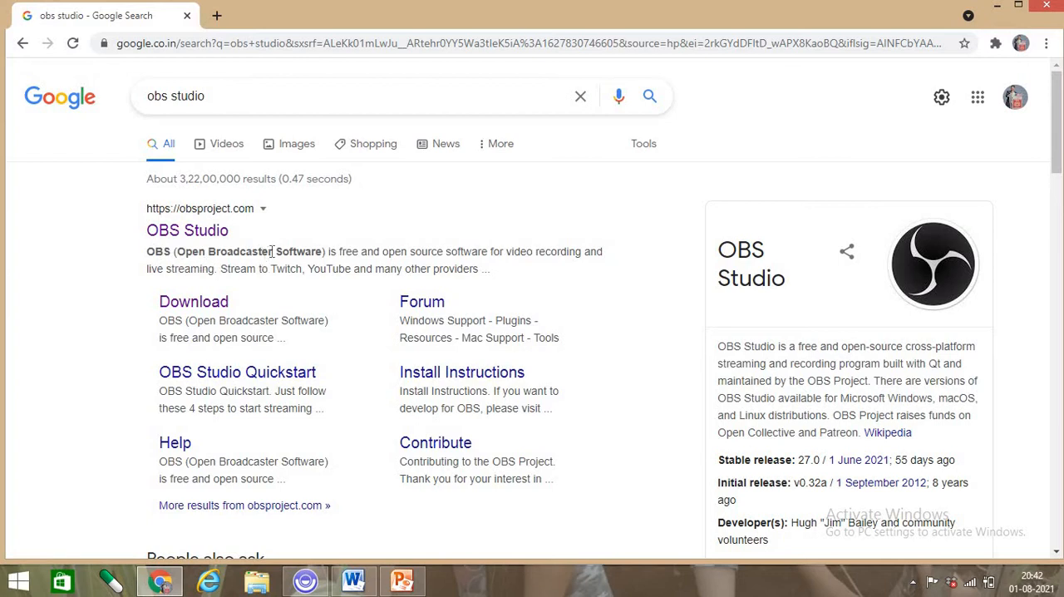
click(192, 226)
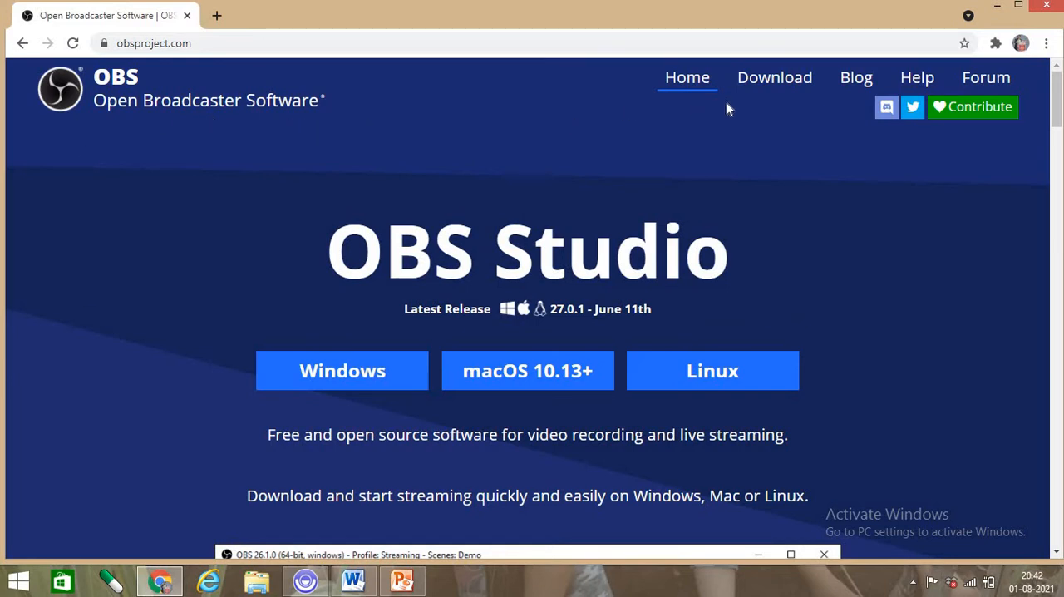
- Download the OBS Studio 27.0.1 installer for Windows
scroll(918, 307, down, 1)
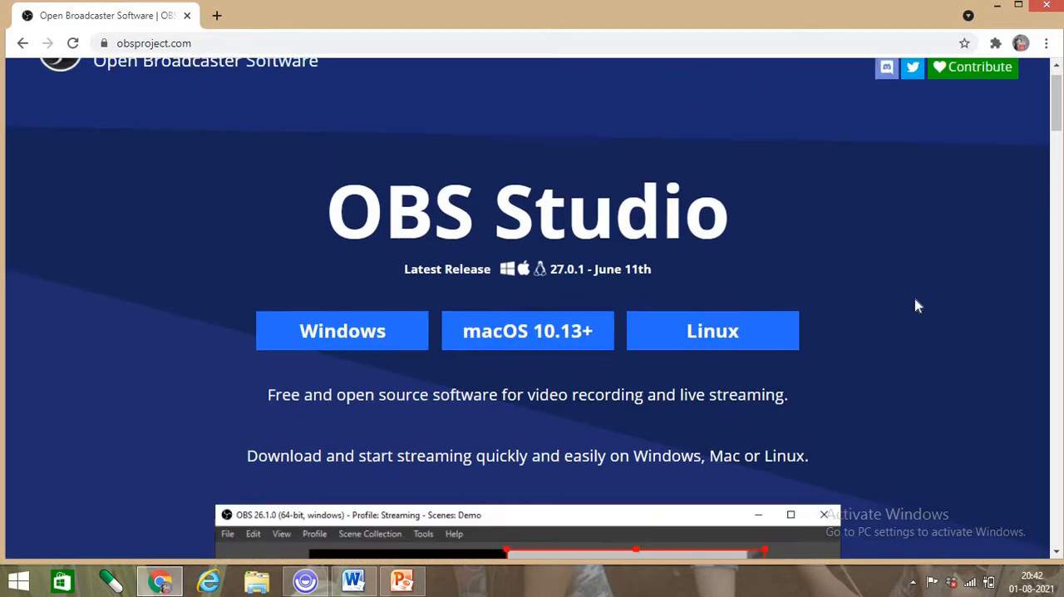
scroll(917, 306, down, 1)
scroll(919, 292, up, 2)
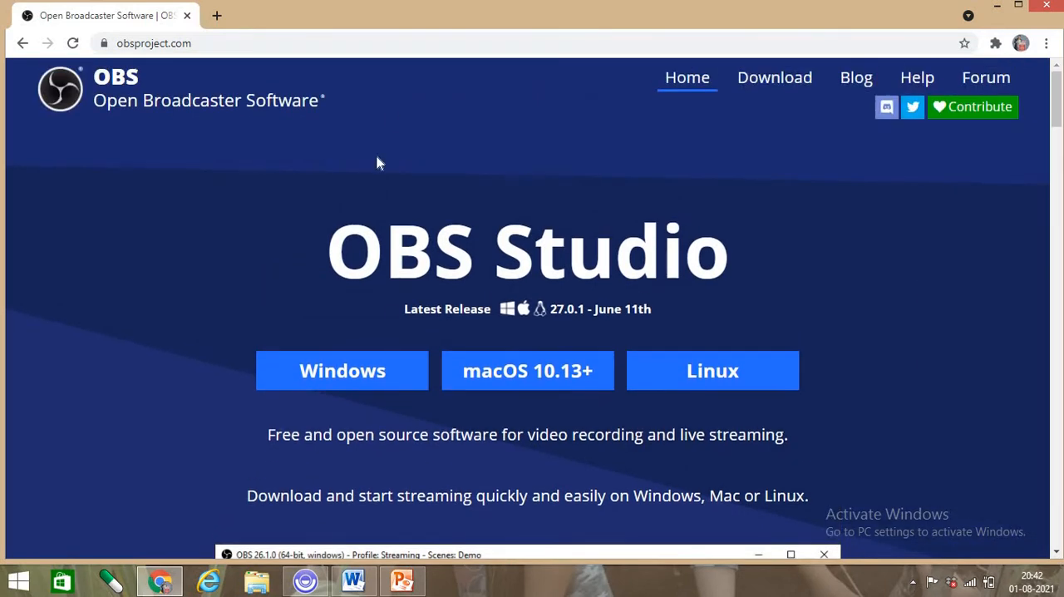
click(309, 374)
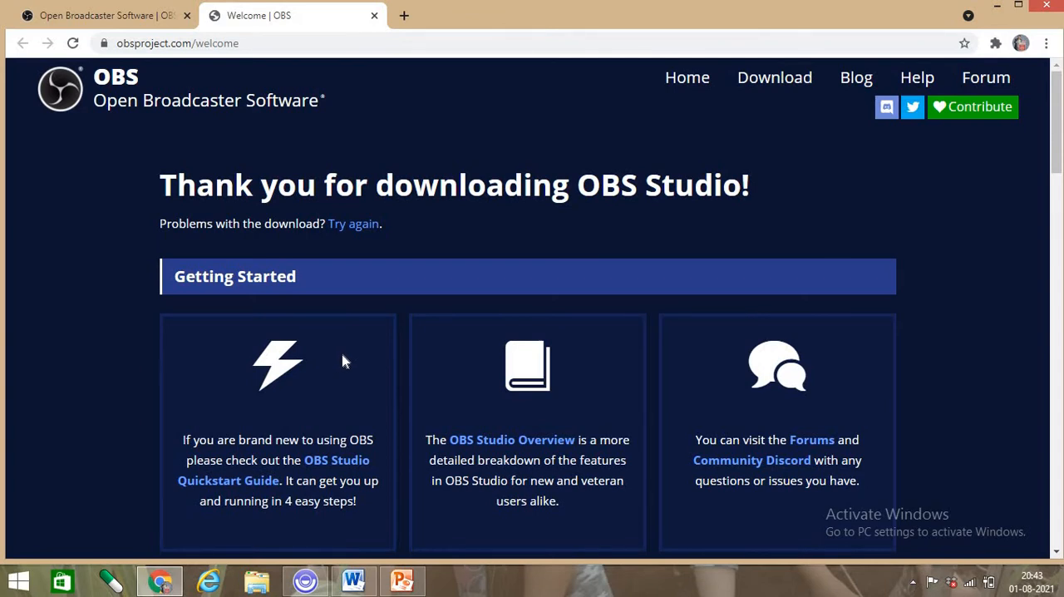
scroll(341, 354, down, 2)
scroll(341, 354, up, 2)
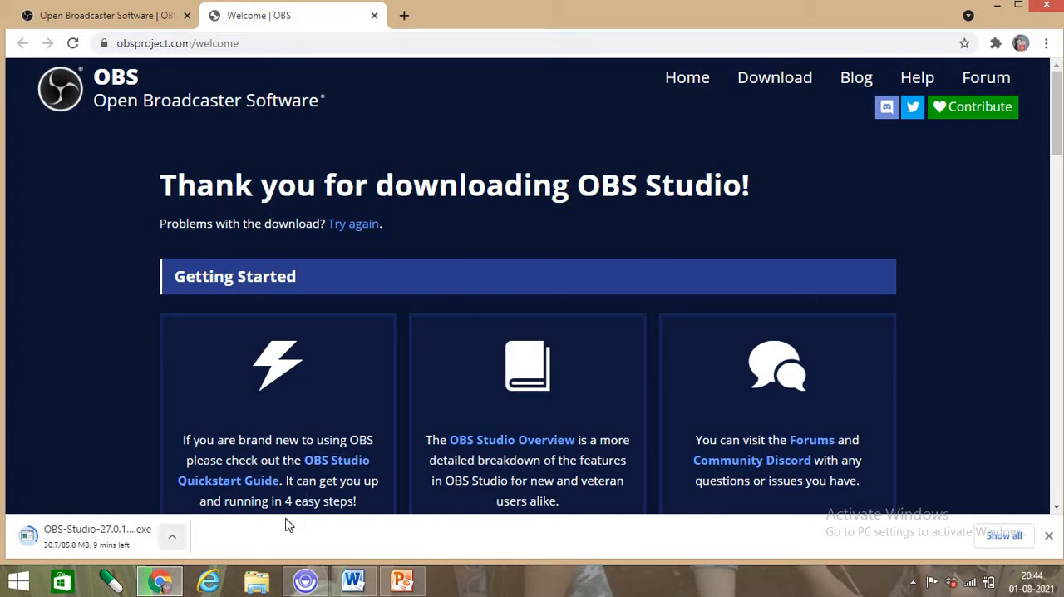
- Minimize the browser and launch OBS Studio from its desktop shortcut
click(998, 8)
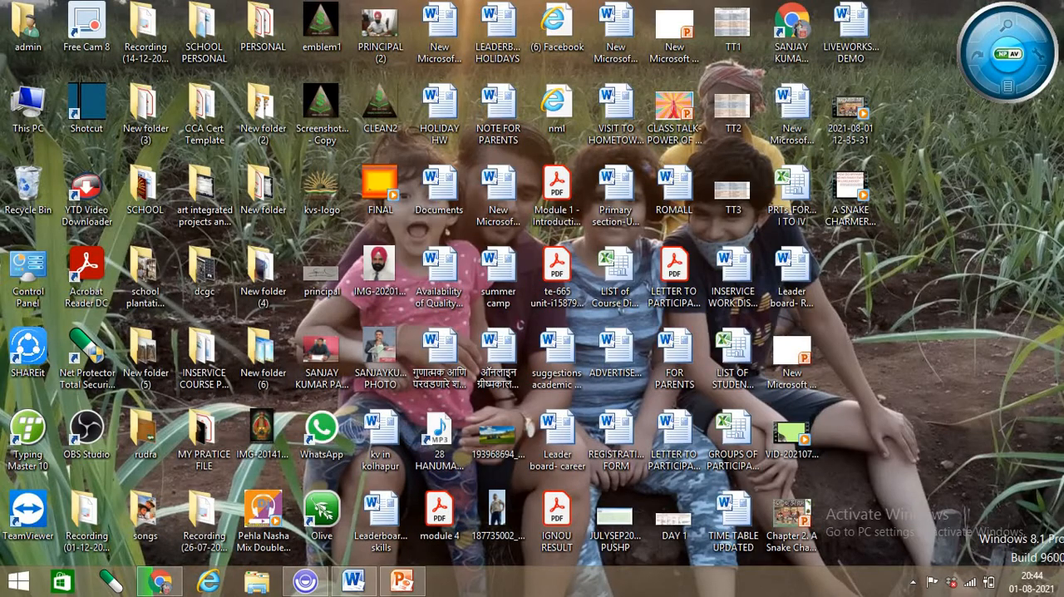
click(83, 426)
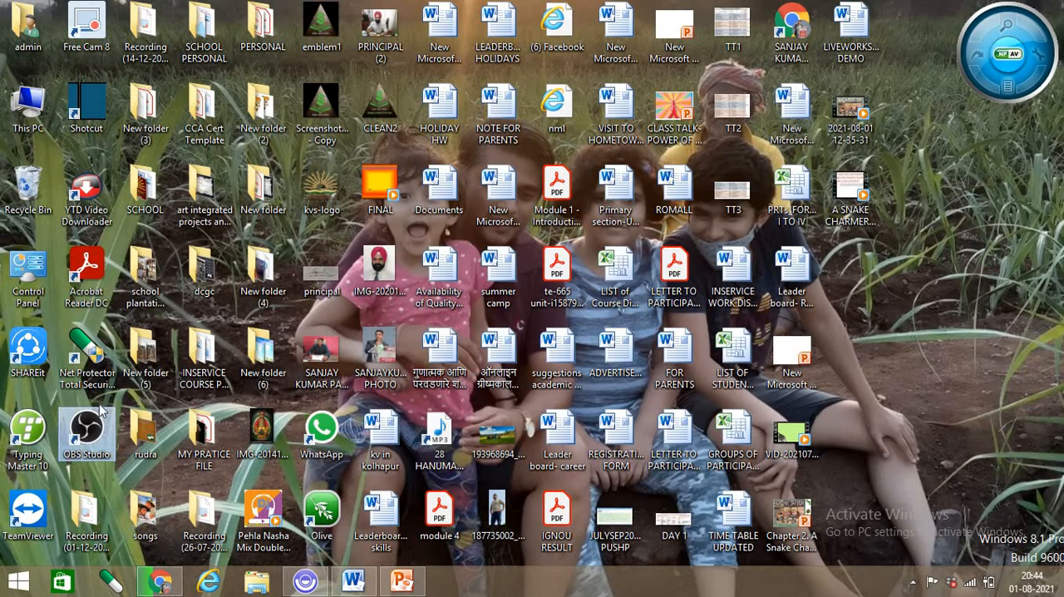
double_click(82, 454)
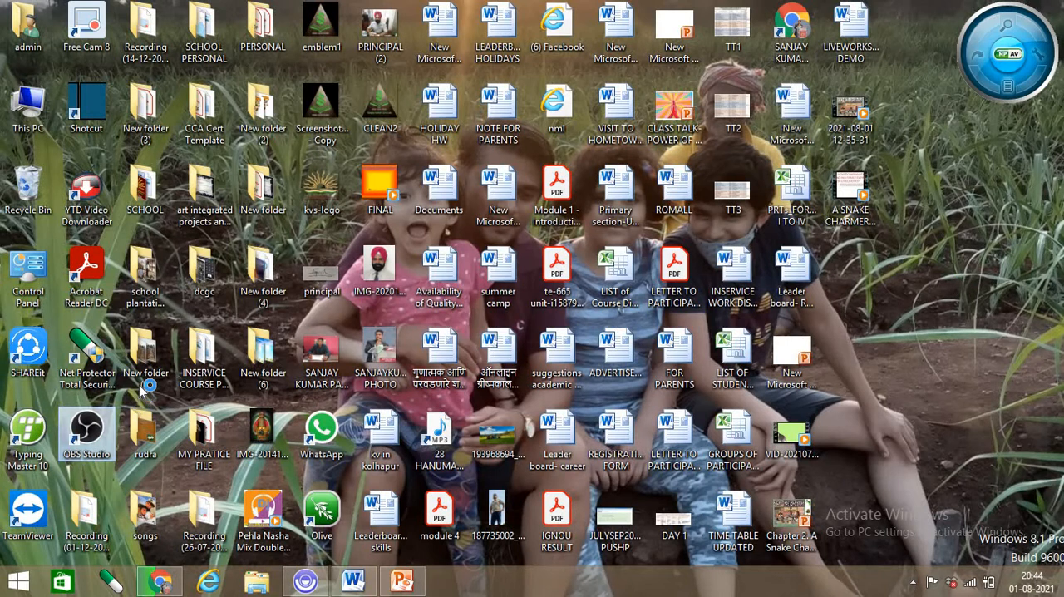
right_click(84, 426)
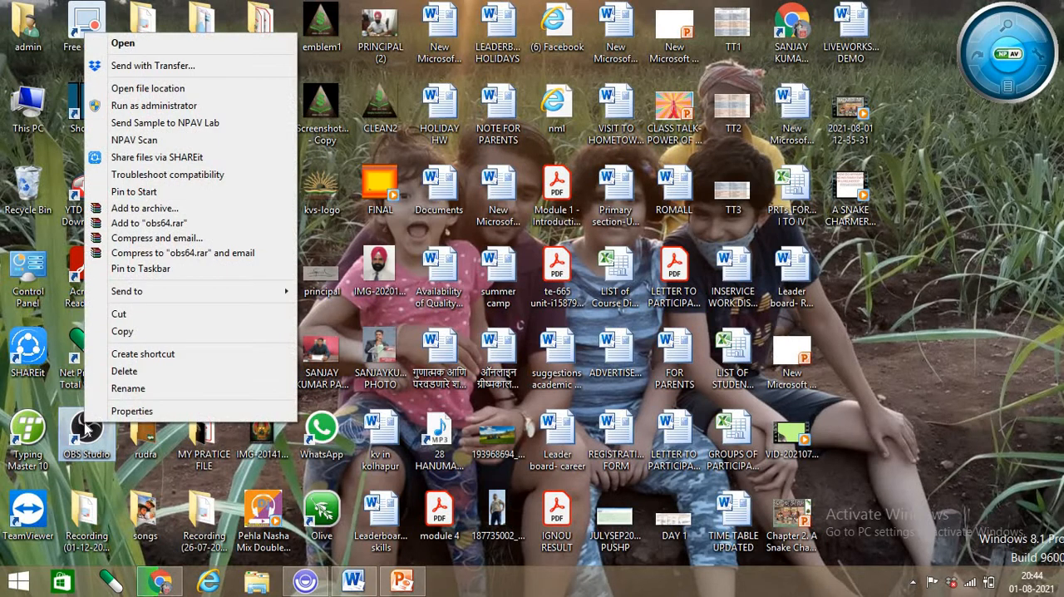
click(205, 43)
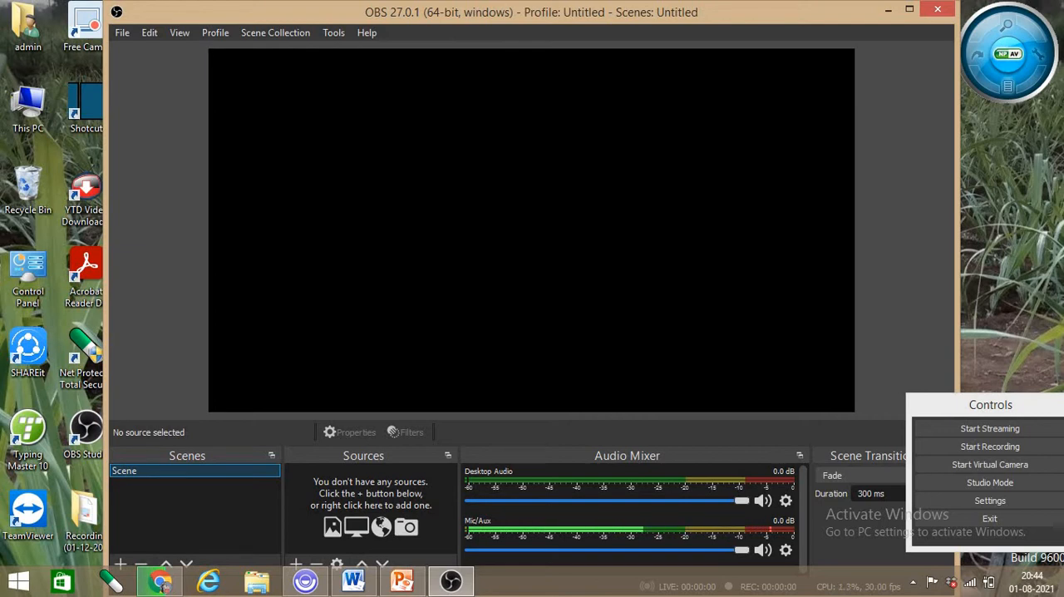
- Maximize the OBS window, shift the floating Controls panel away from Scene Transitions, and select the existing scene
click(910, 9)
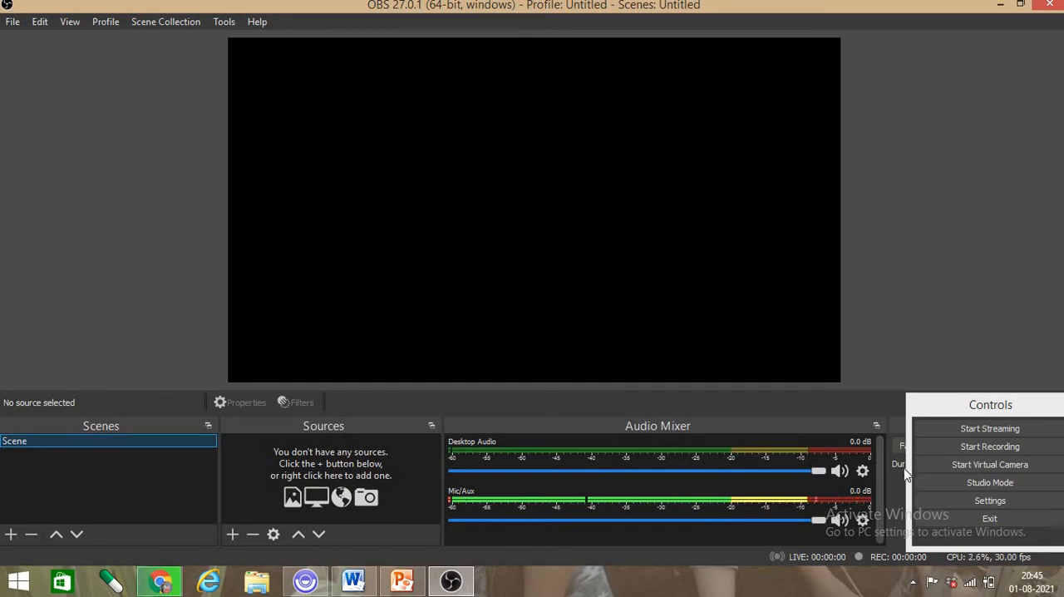
drag(909, 463, 954, 464)
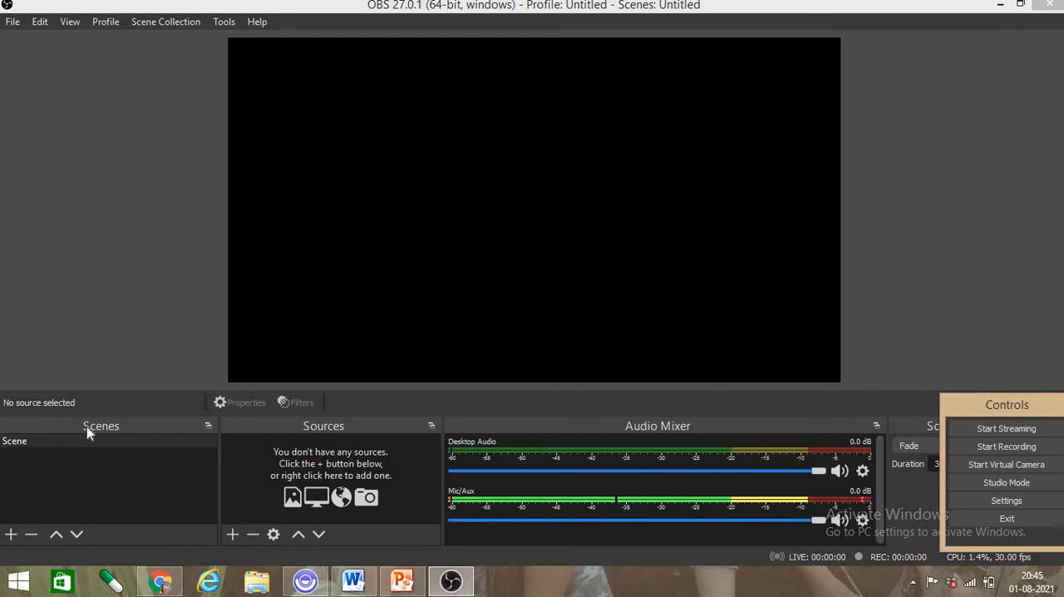
click(30, 444)
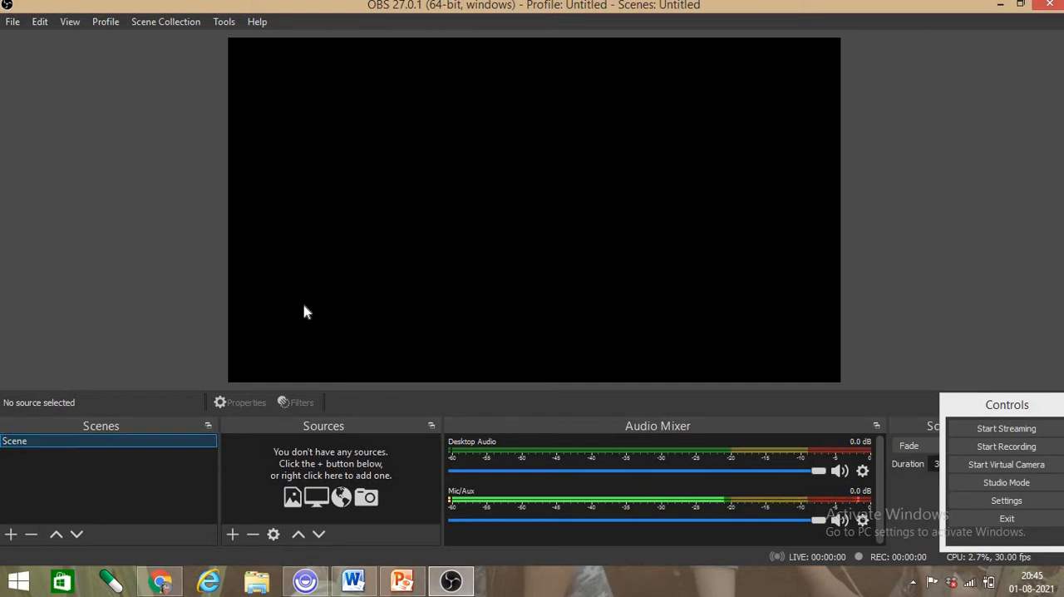
- Add a new Window Capture source to the scene, keeping the name Window Capture and leaving it visible
click(120, 442)
click(233, 534)
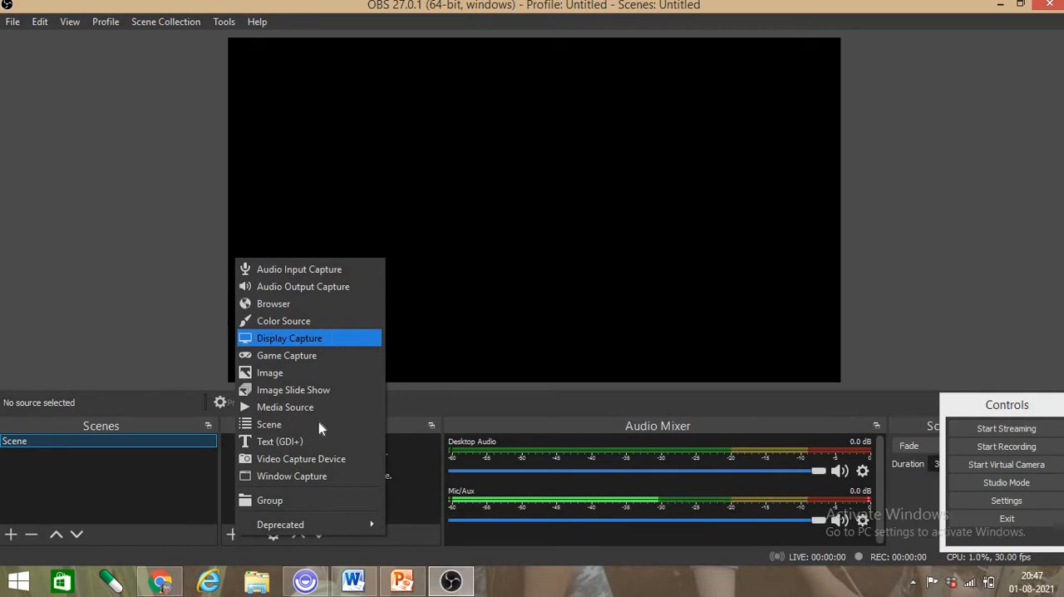
click(324, 480)
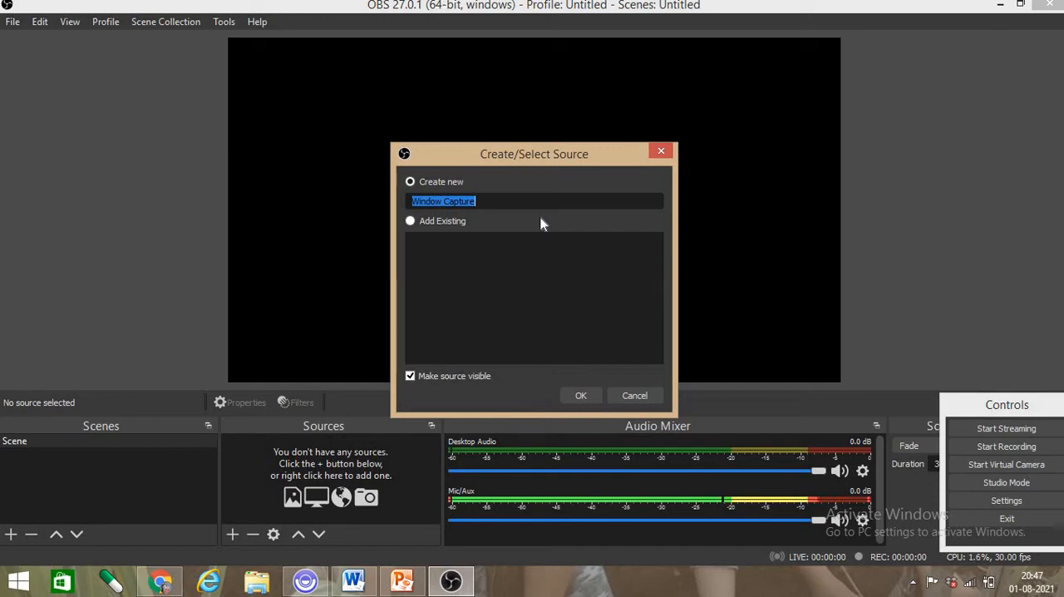
click(581, 397)
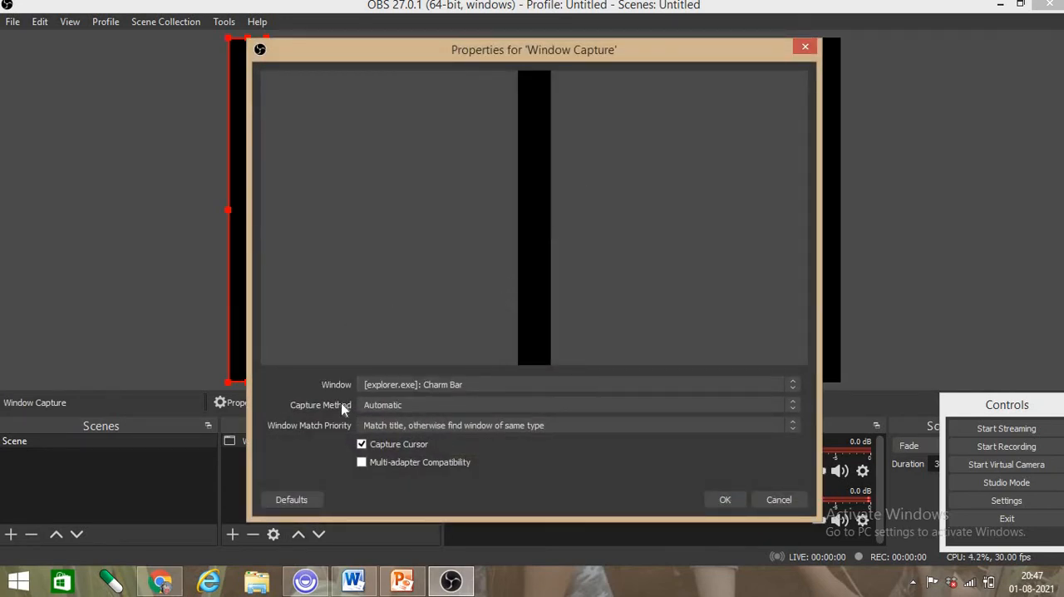
- Check which windows the new source can capture, then close its properties and discard the changes
click(476, 384)
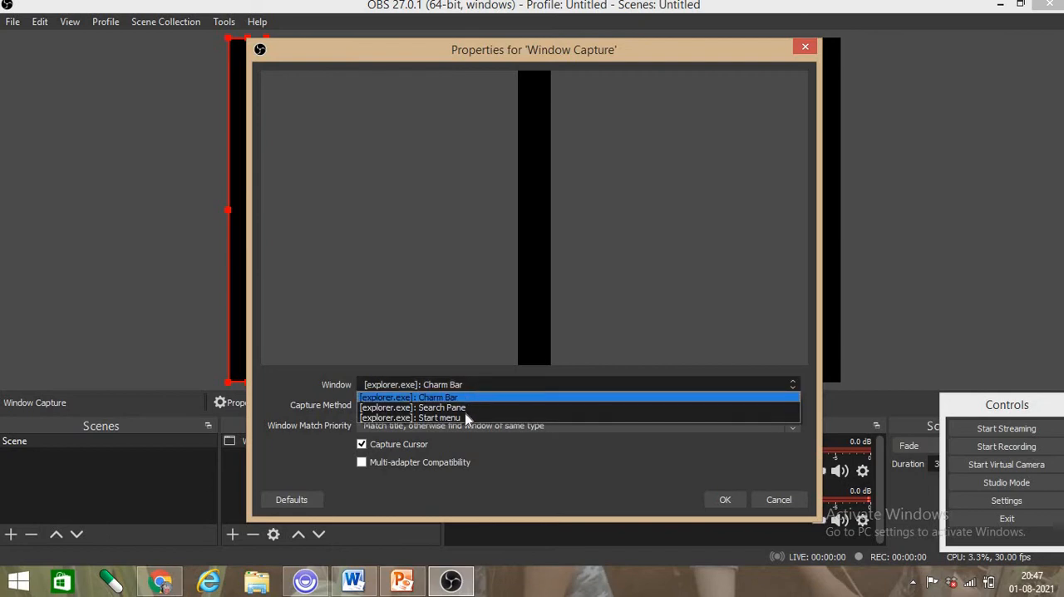
click(862, 301)
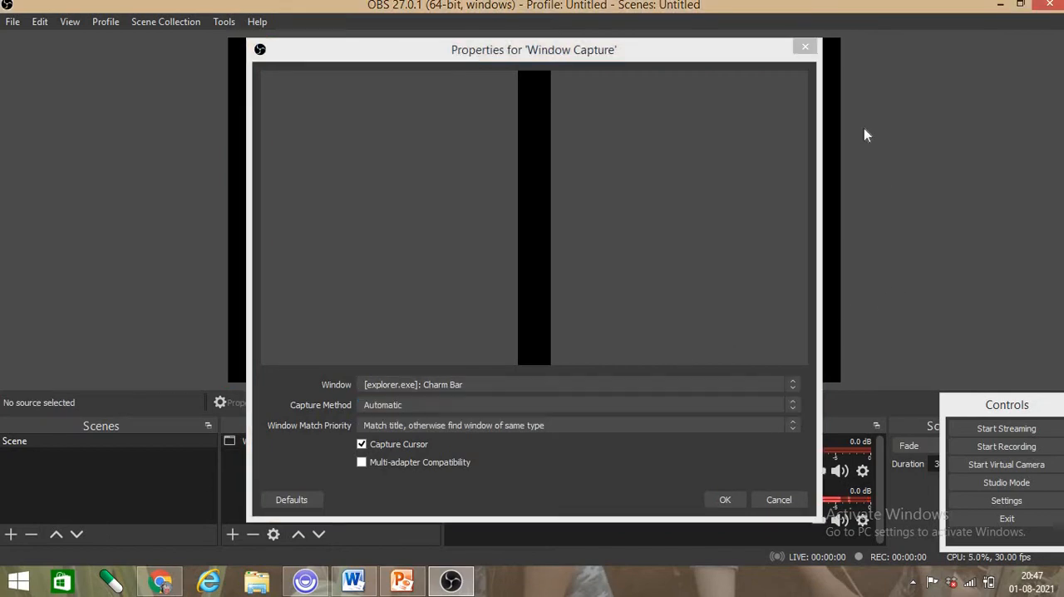
click(800, 48)
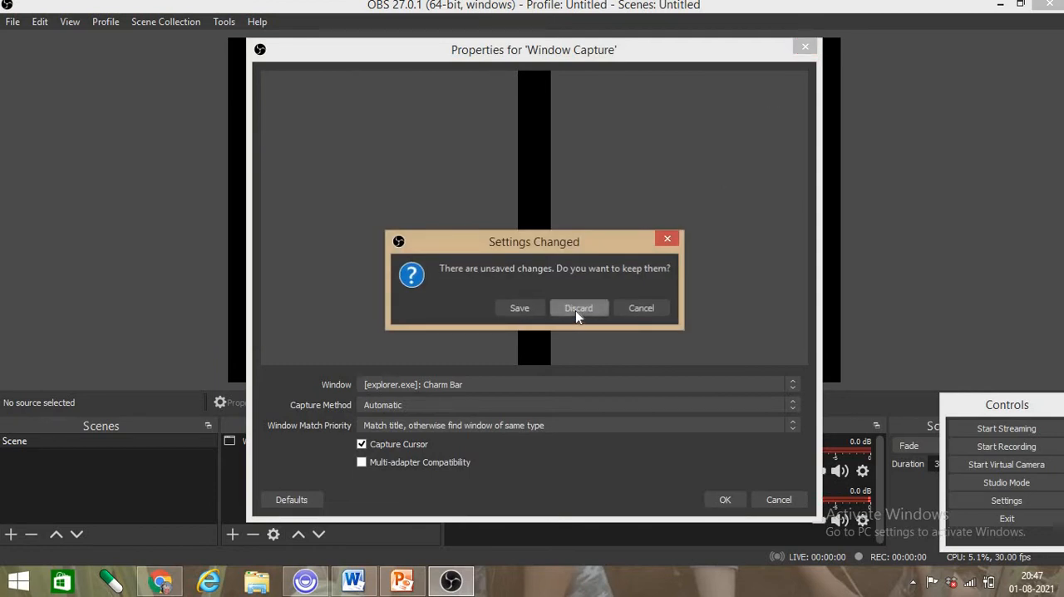
click(591, 307)
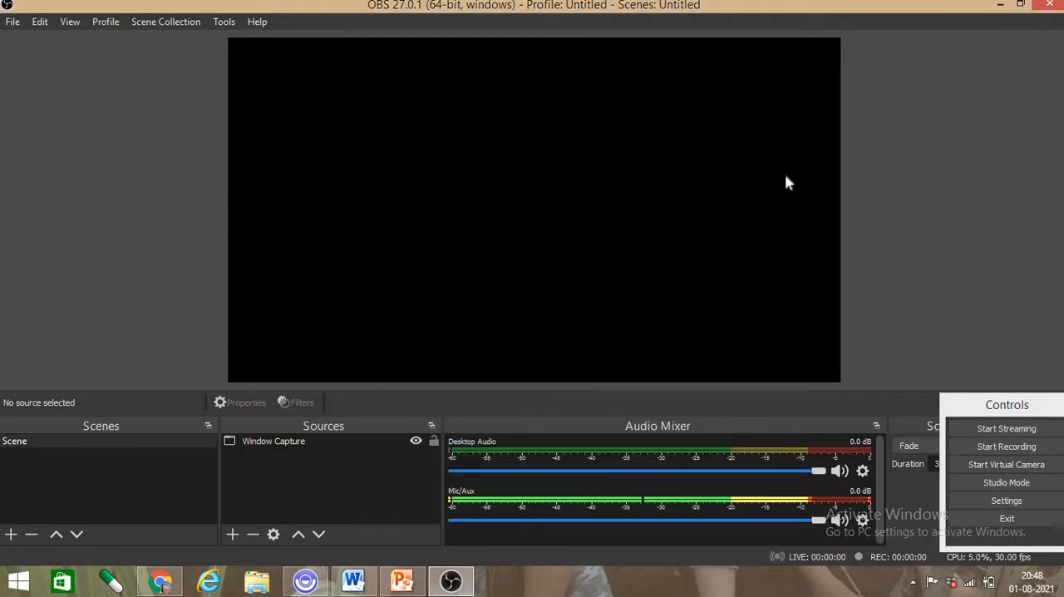
- Bring up the PowerPoint presentation "Chapter 2. A Snake Charmer's Story" over the maximized OBS window, moved aside so the Sources list stays uncovered
click(1020, 4)
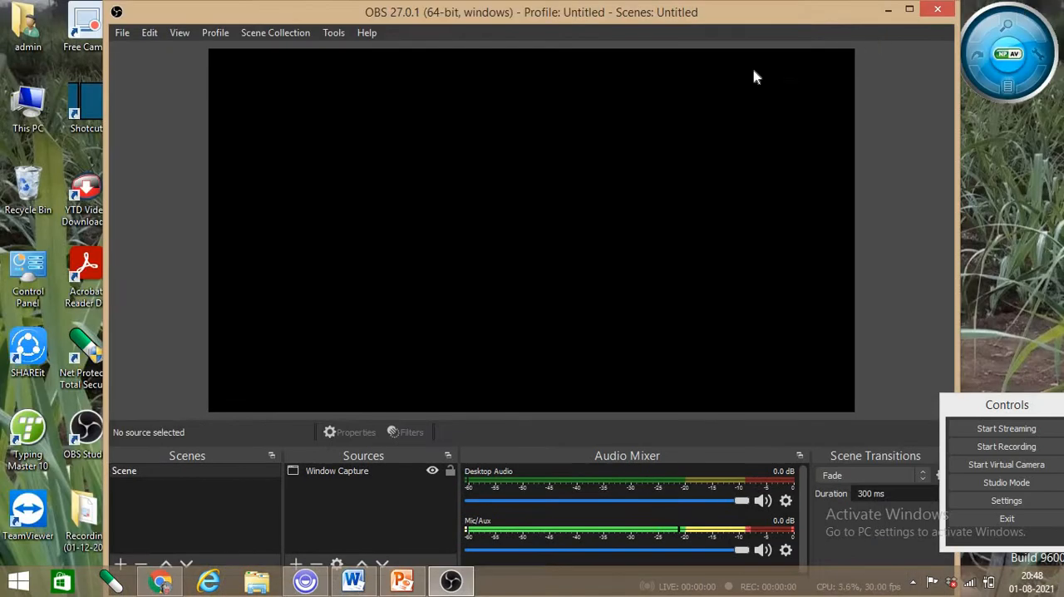
drag(860, 18, 740, 0)
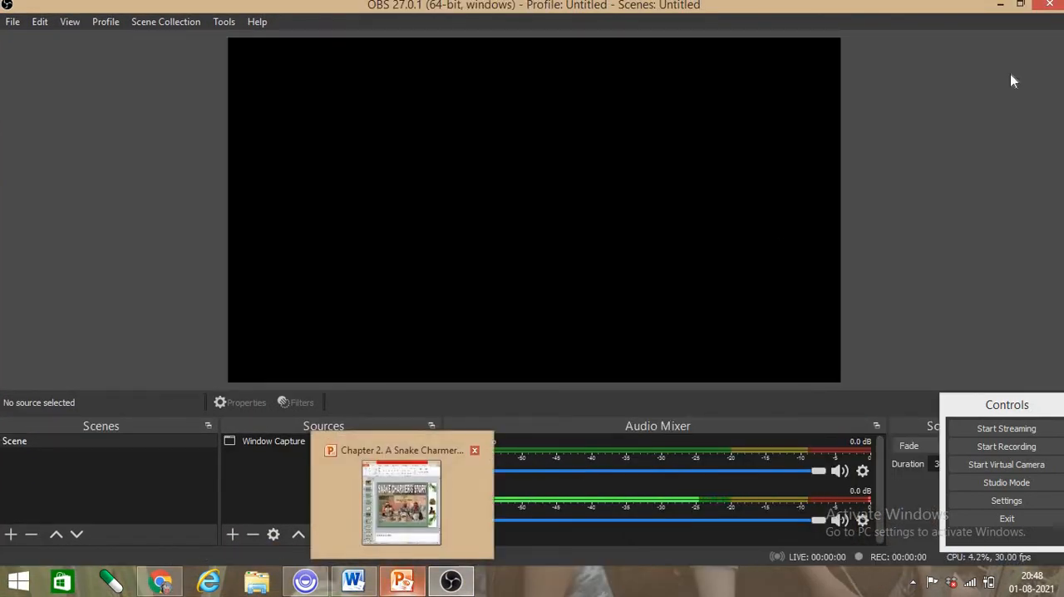
click(1019, 5)
click(402, 579)
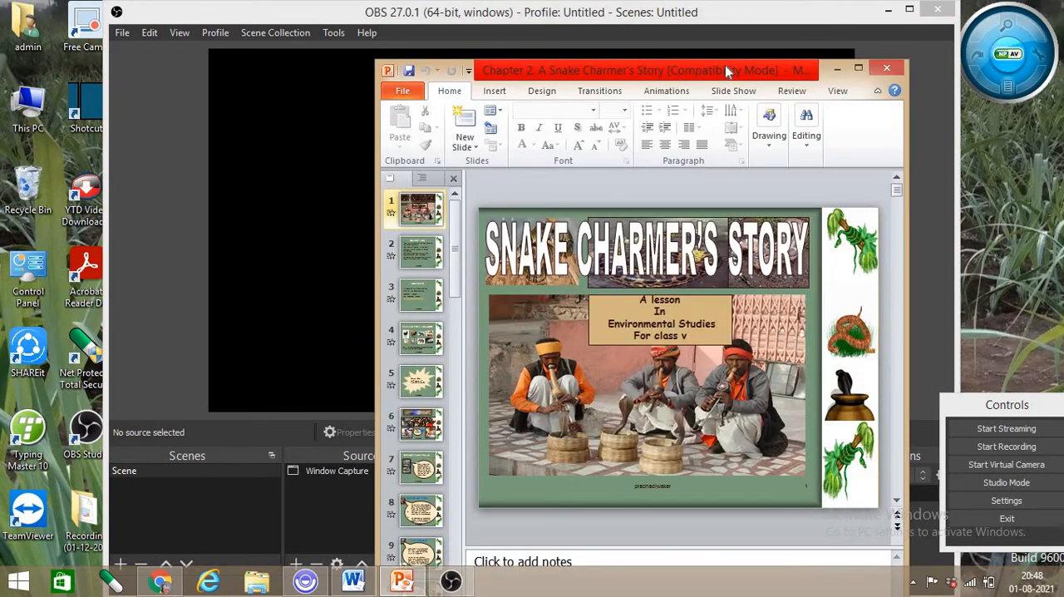
drag(725, 71, 873, 65)
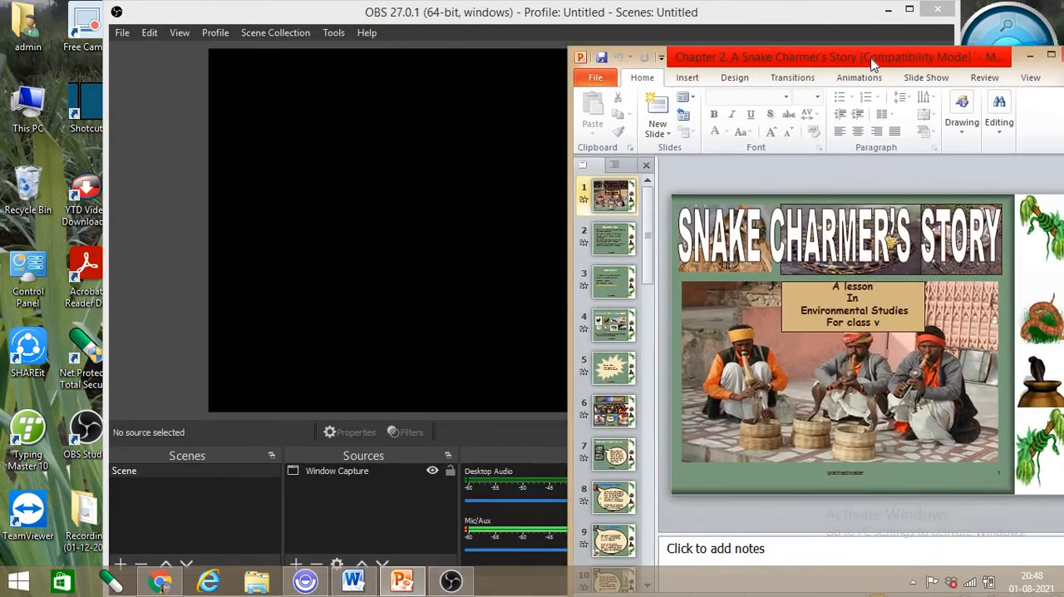
click(908, 11)
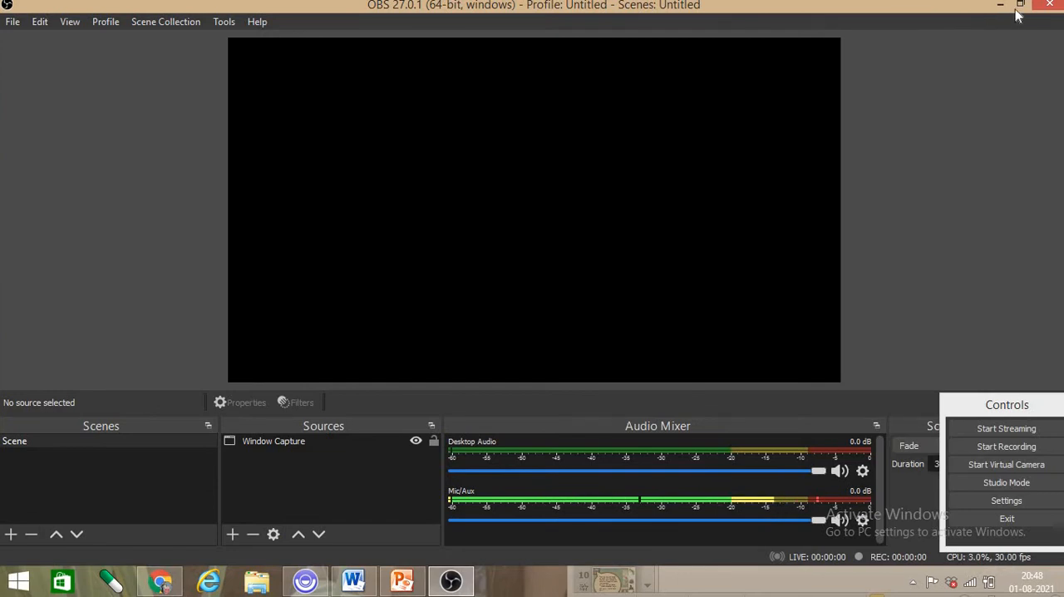
click(401, 581)
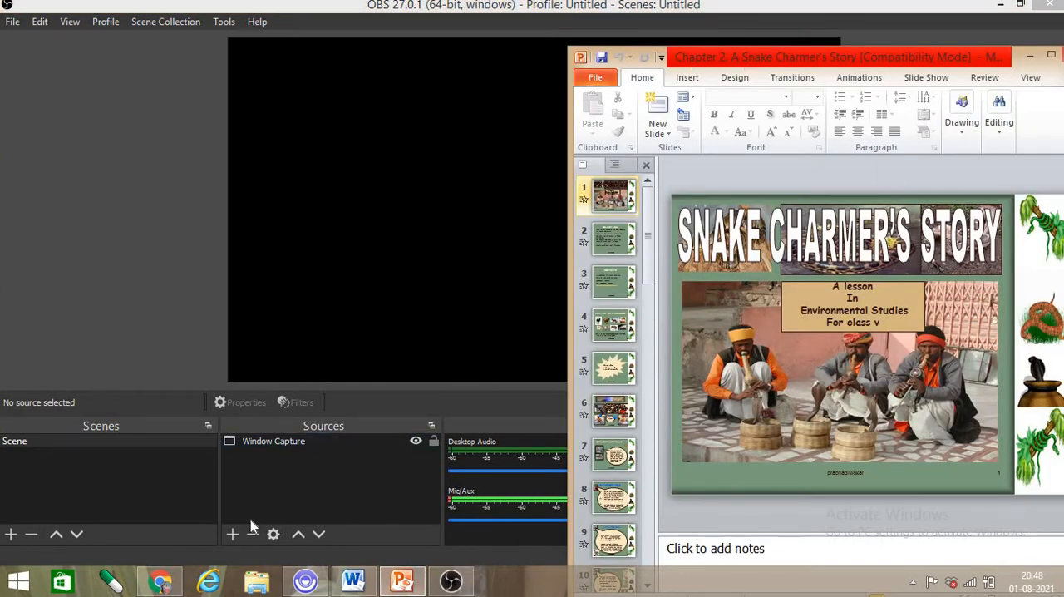
- Set the Window Capture source to capture the PowerPoint window "Chapter 2. A Snake Charmer's Story"
click(268, 442)
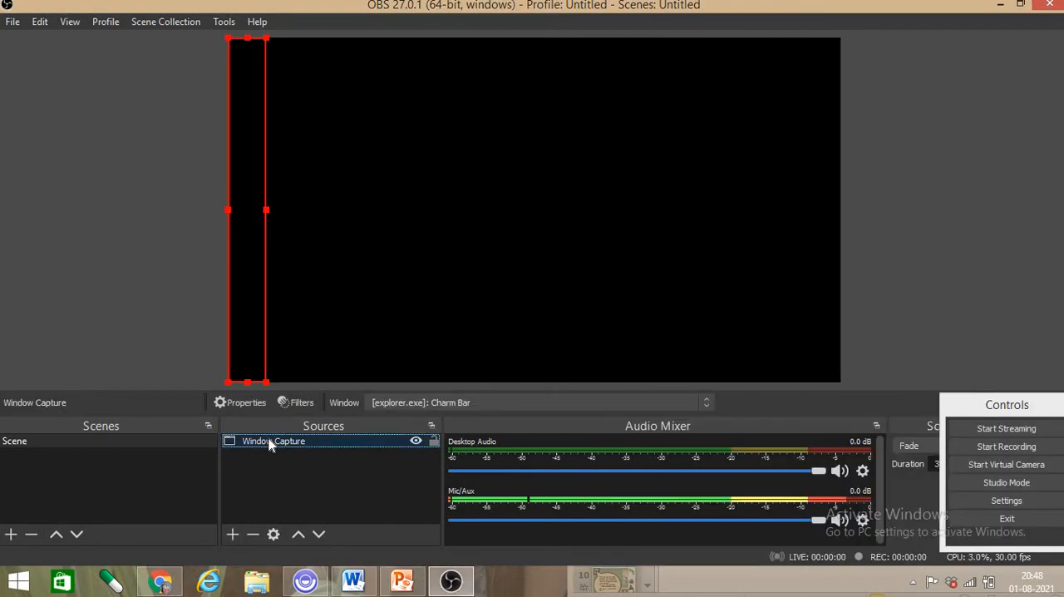
click(462, 402)
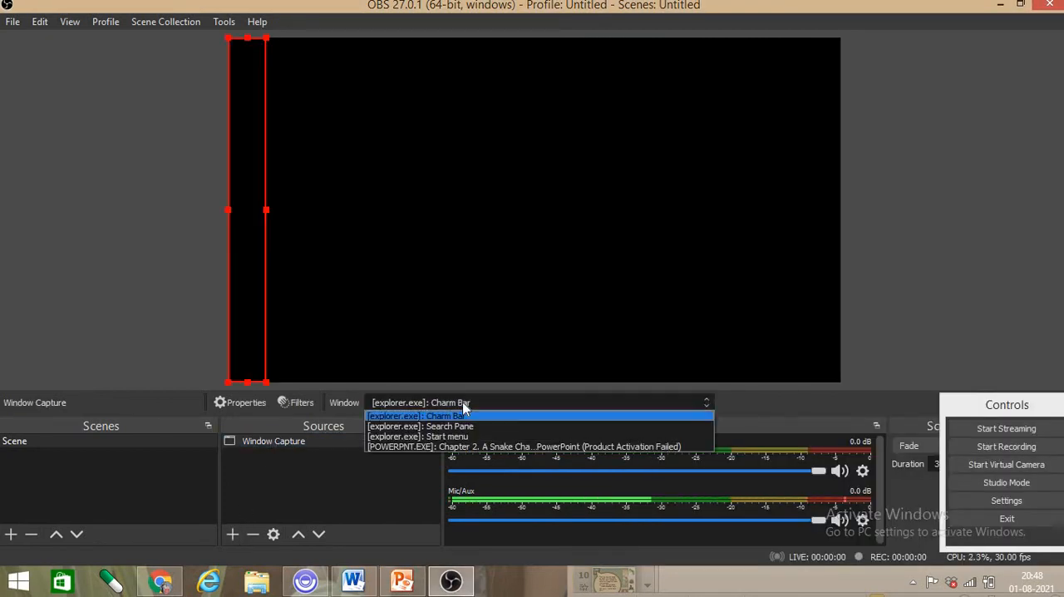
click(473, 448)
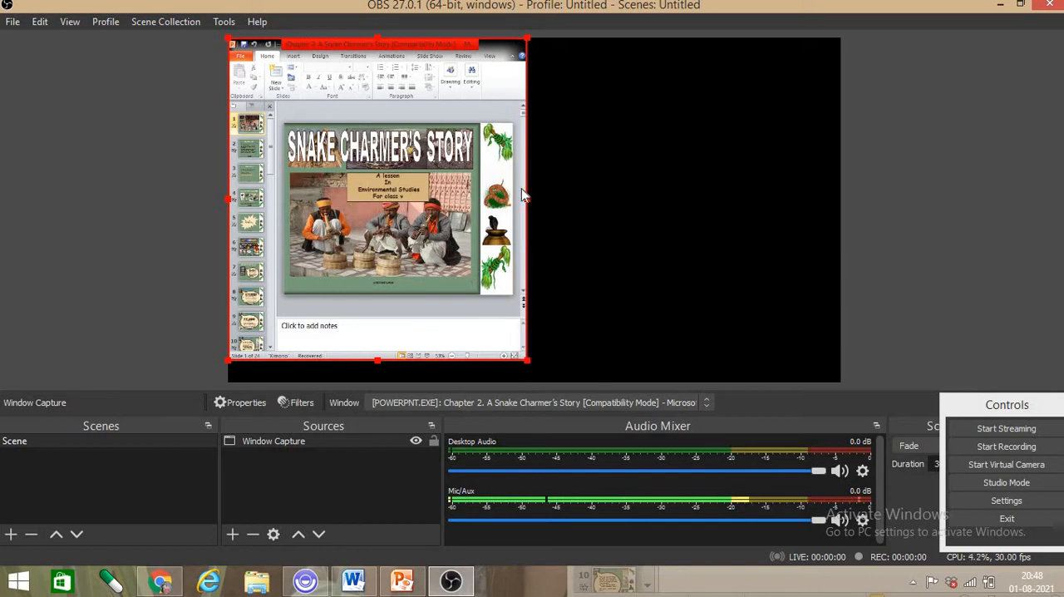
- Enlarge the captured PowerPoint window in the preview and reposition it so the slide covers most of the canvas
drag(528, 200, 637, 167)
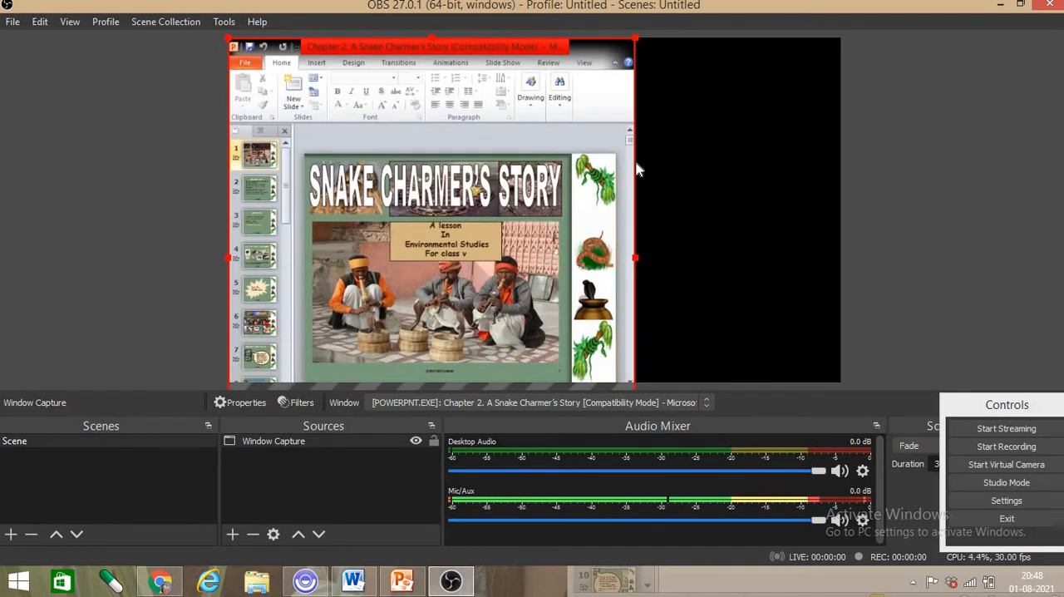
drag(436, 190, 457, 94)
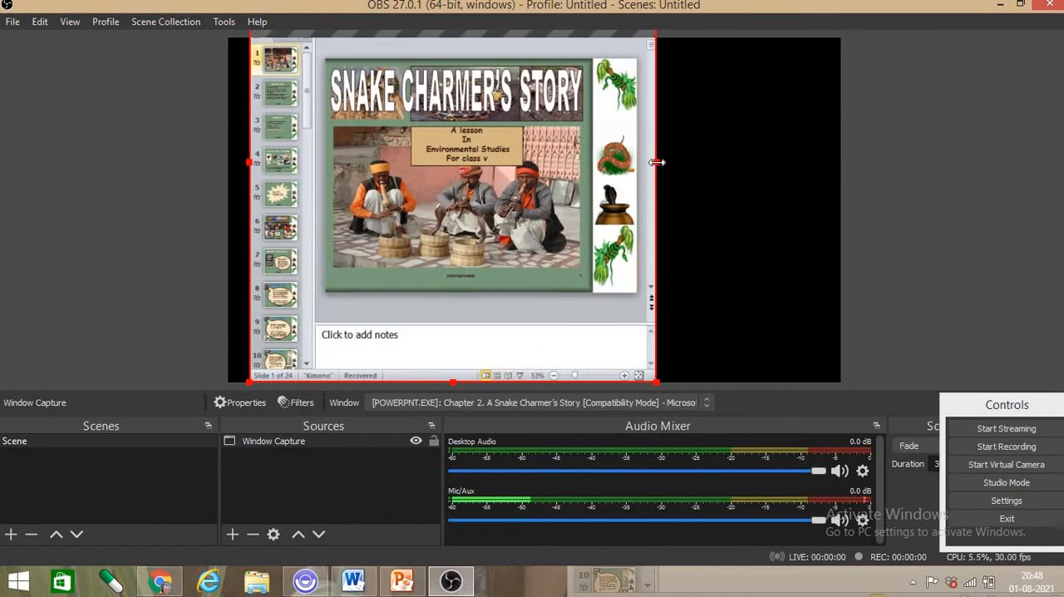
drag(657, 162, 755, 161)
drag(481, 207, 481, 51)
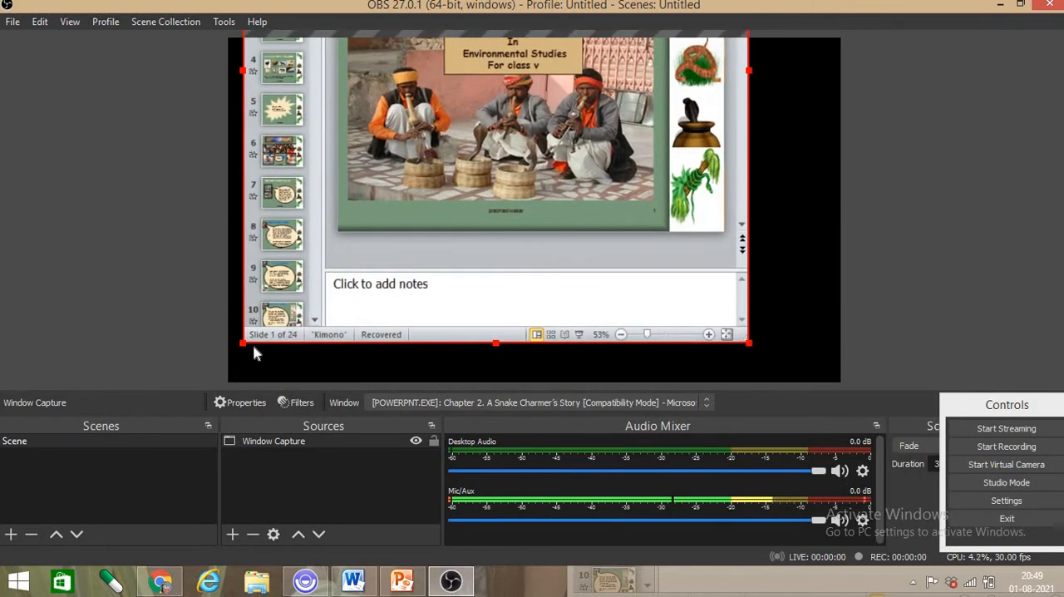
drag(242, 354, 153, 438)
drag(489, 257, 511, 322)
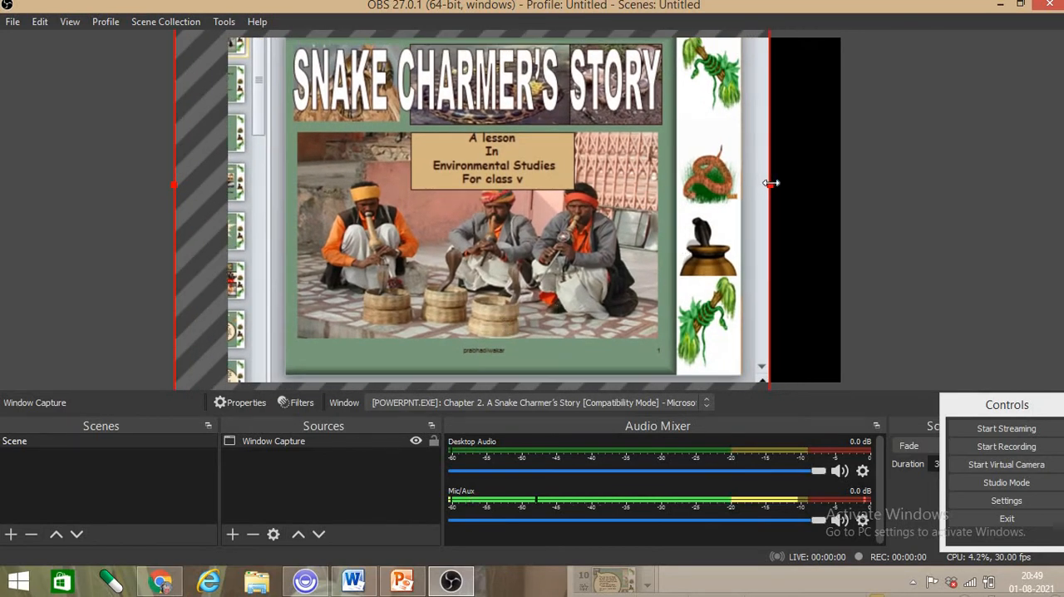
drag(772, 182, 826, 216)
mouse_move(552, 251)
mouse_down()
mouse_move(535, 188)
mouse_move(552, 256)
mouse_up()
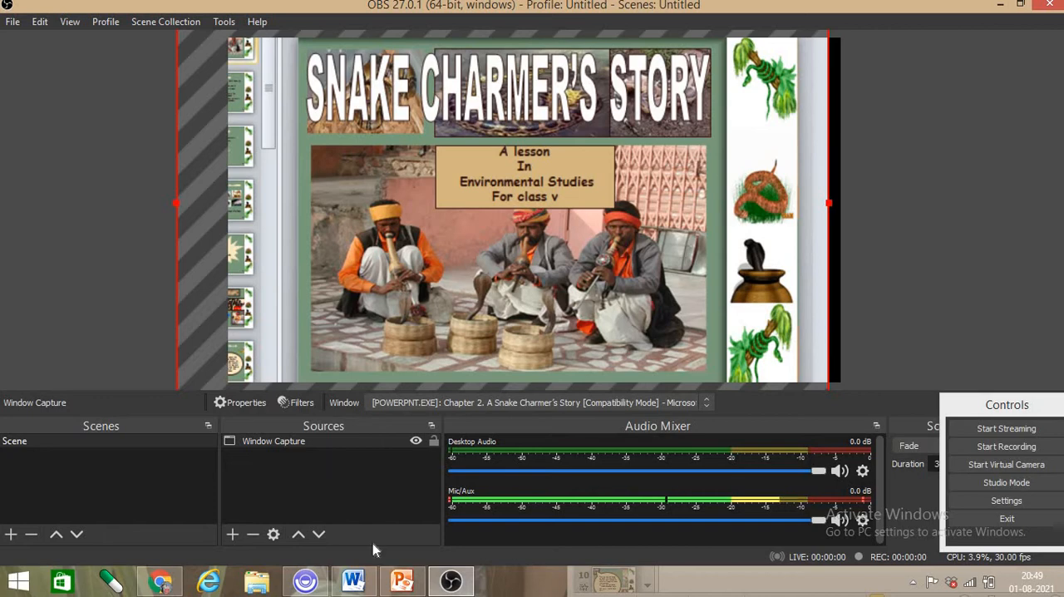
mouse_move(401, 580)
mouse_move(423, 512)
click(233, 536)
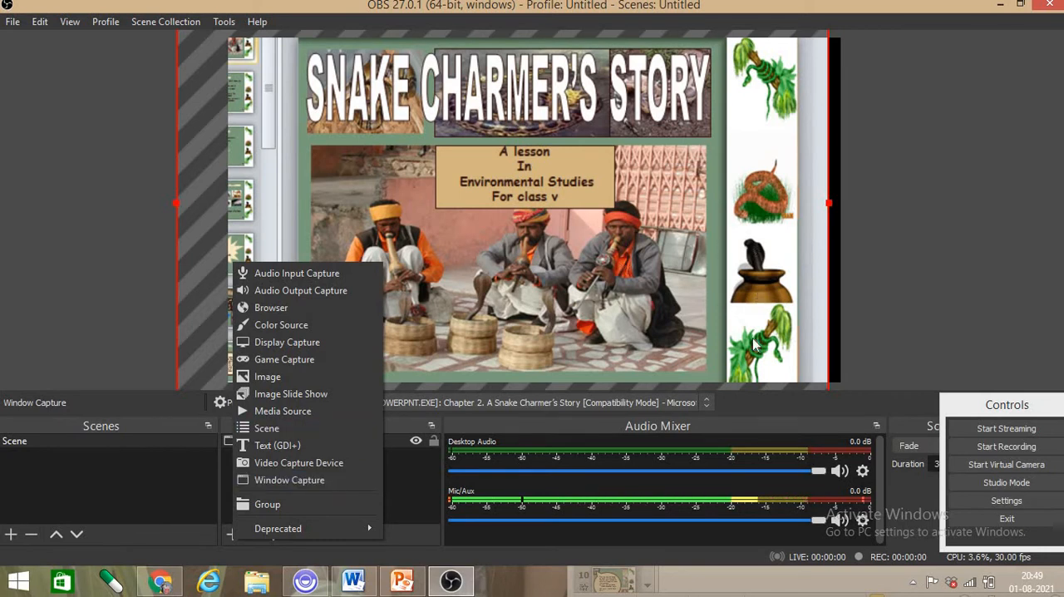
click(905, 322)
- Reselect the "Chapter 2. A Snake Charmer's Story" PowerPoint window as the window captured by the Window Capture source
click(352, 444)
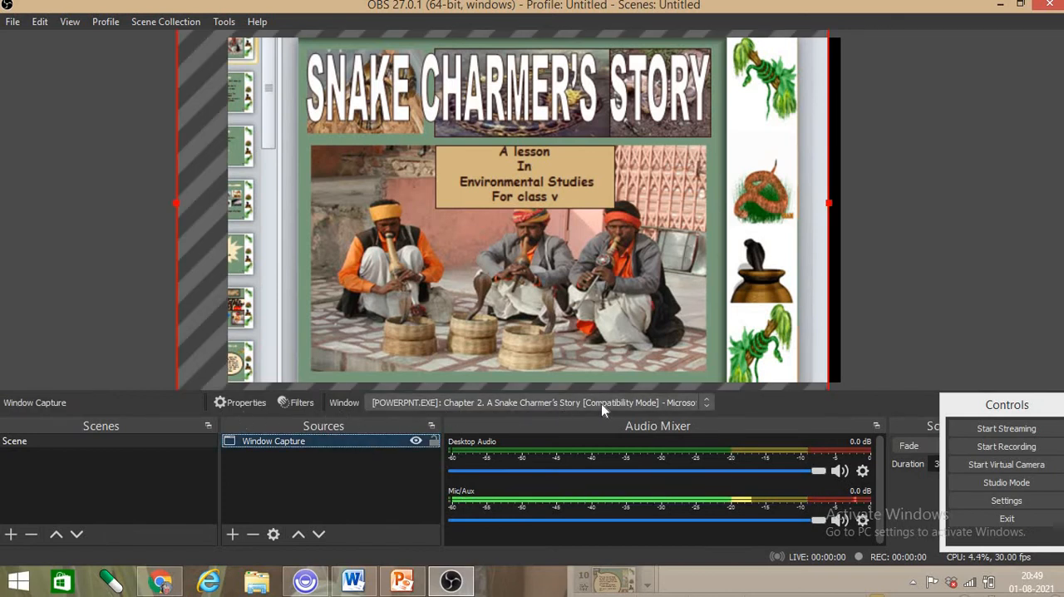
click(699, 405)
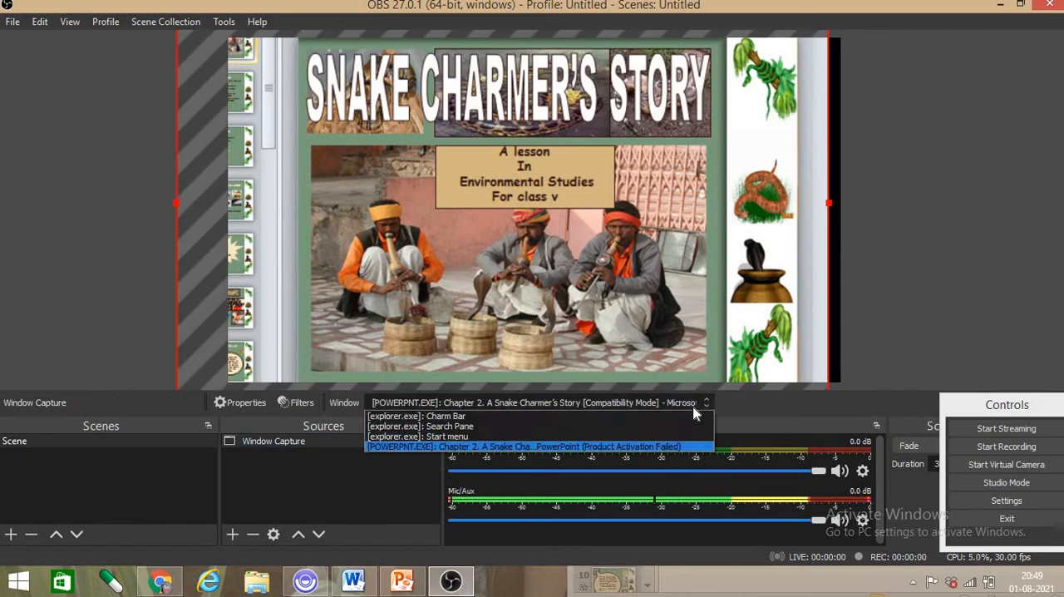
click(576, 445)
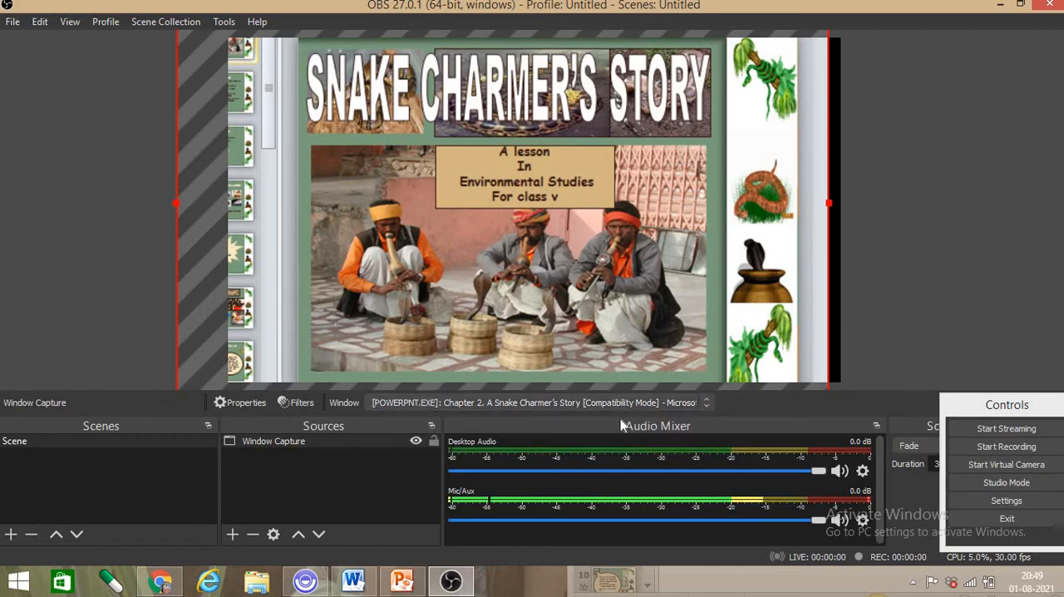
click(704, 405)
click(582, 446)
- Shift and widen the PowerPoint capture until it covers the canvas completely, leaving no black strip at its right edge
click(871, 321)
click(587, 226)
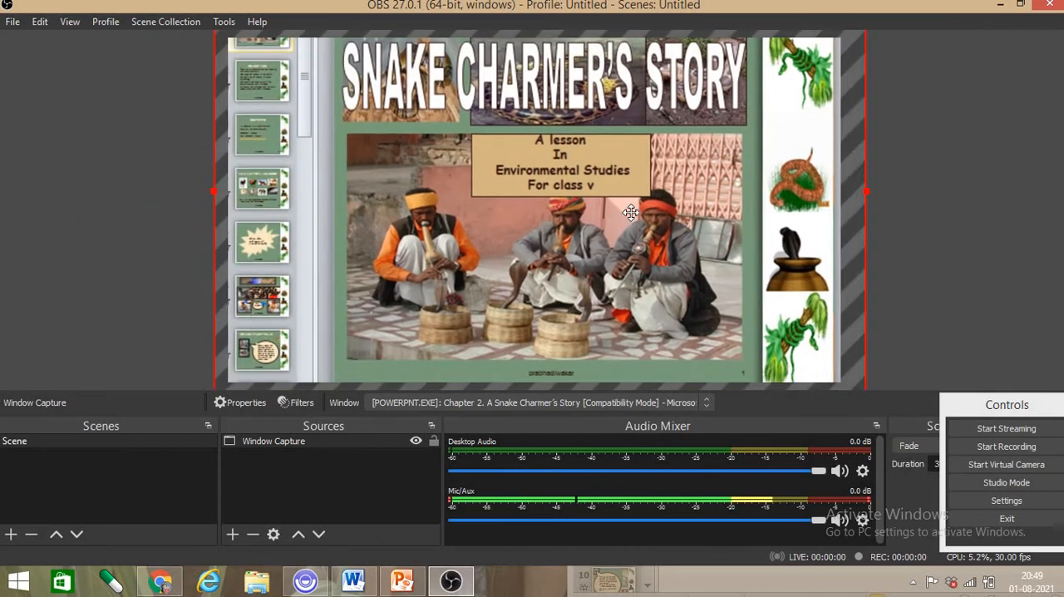
drag(631, 213, 511, 192)
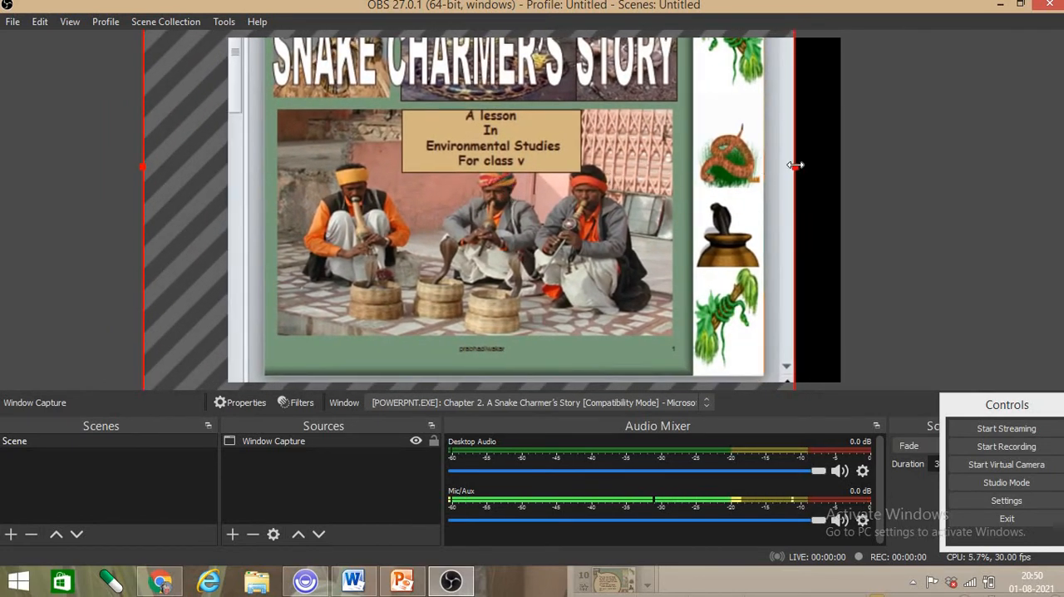
drag(796, 165, 841, 170)
drag(590, 238, 616, 240)
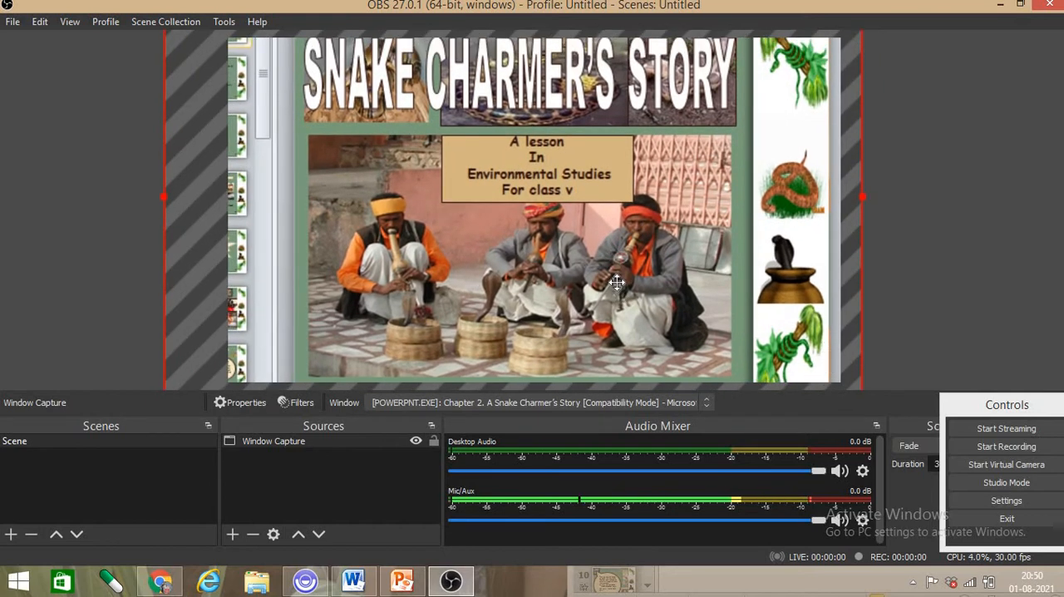
drag(619, 288, 622, 282)
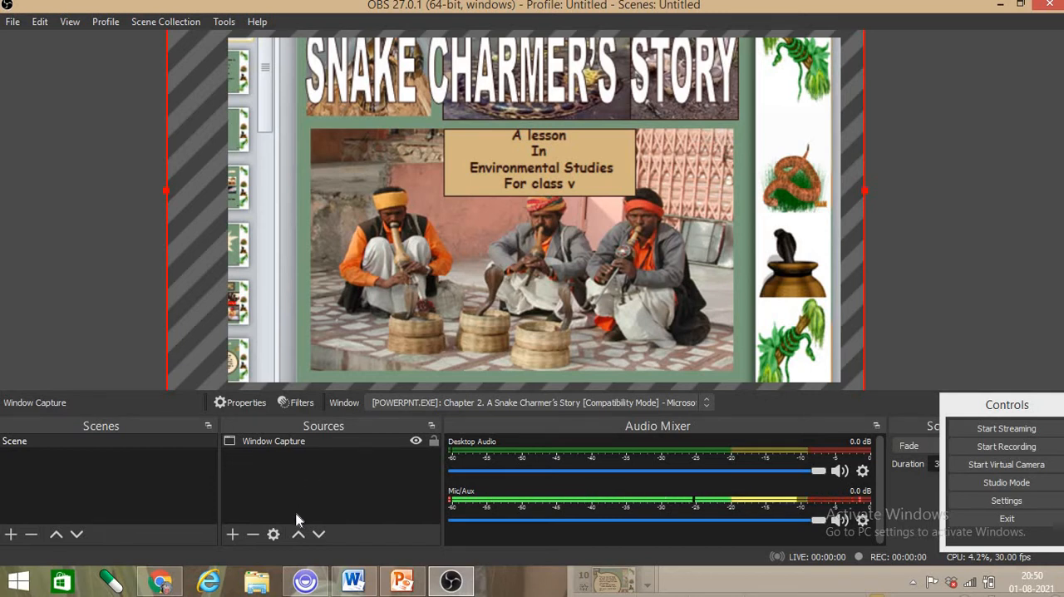
- Add a visible Audio Input Capture source using the Default device, and lock both it and the Window Capture source
click(231, 538)
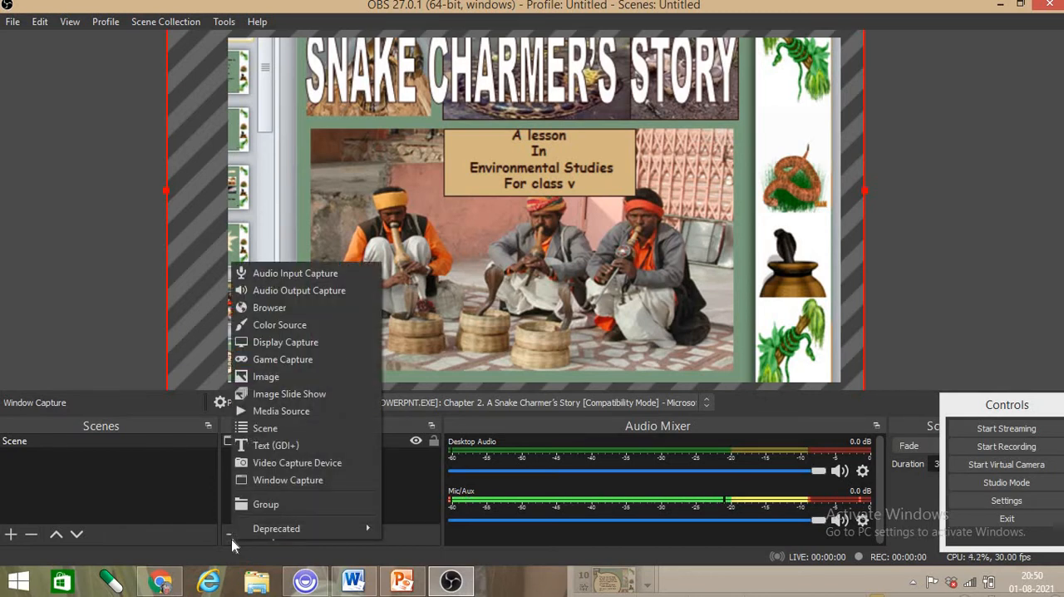
click(306, 273)
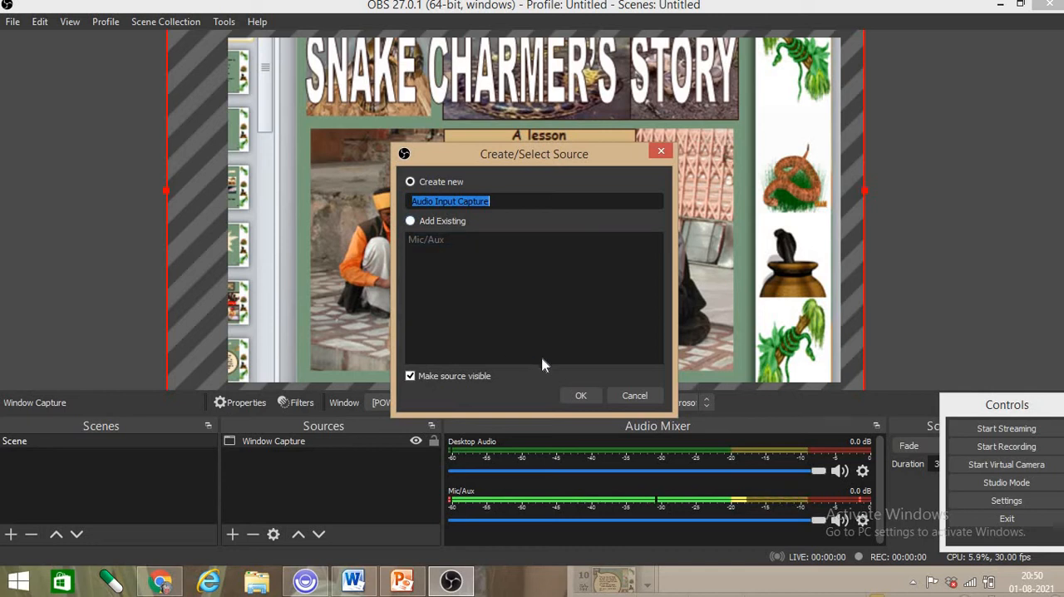
click(586, 397)
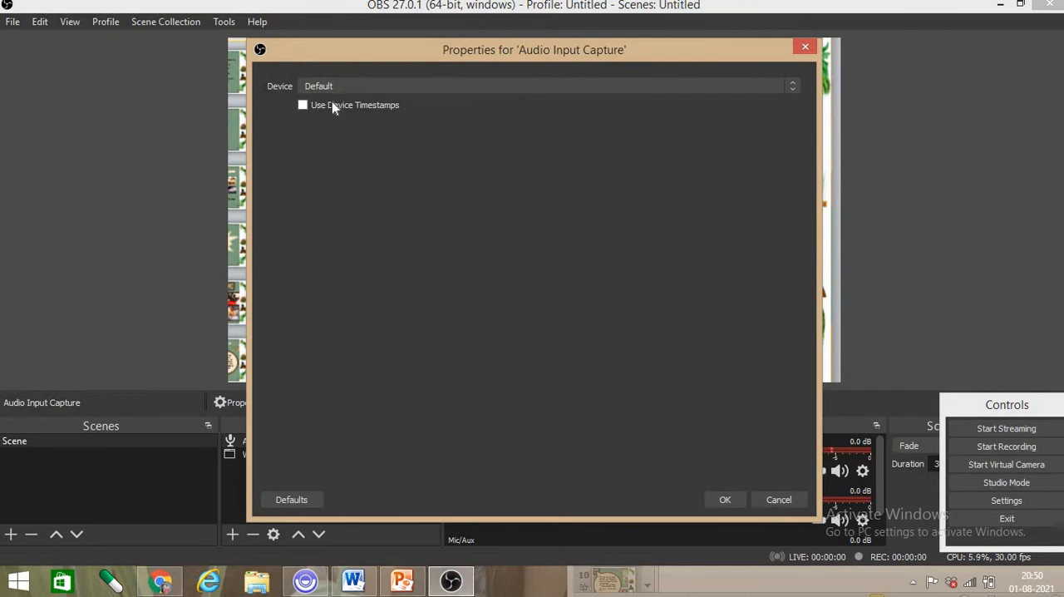
click(722, 500)
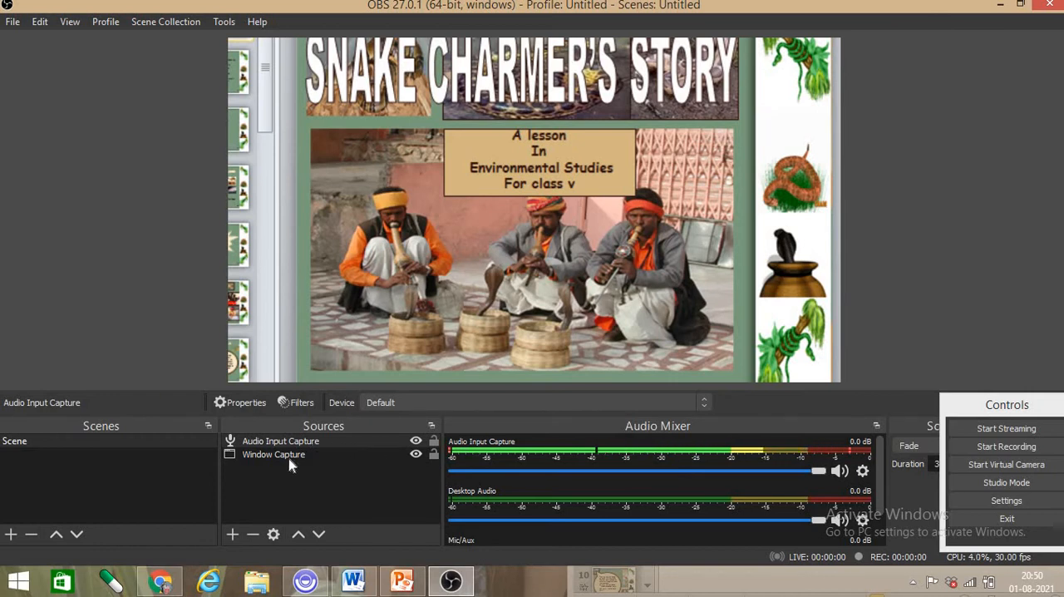
click(433, 455)
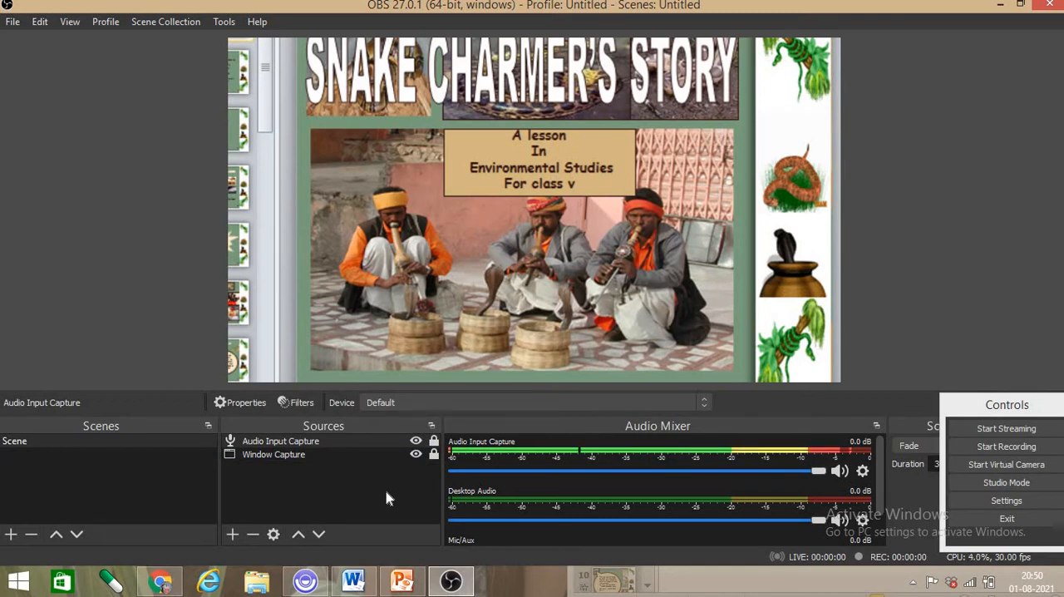
click(447, 191)
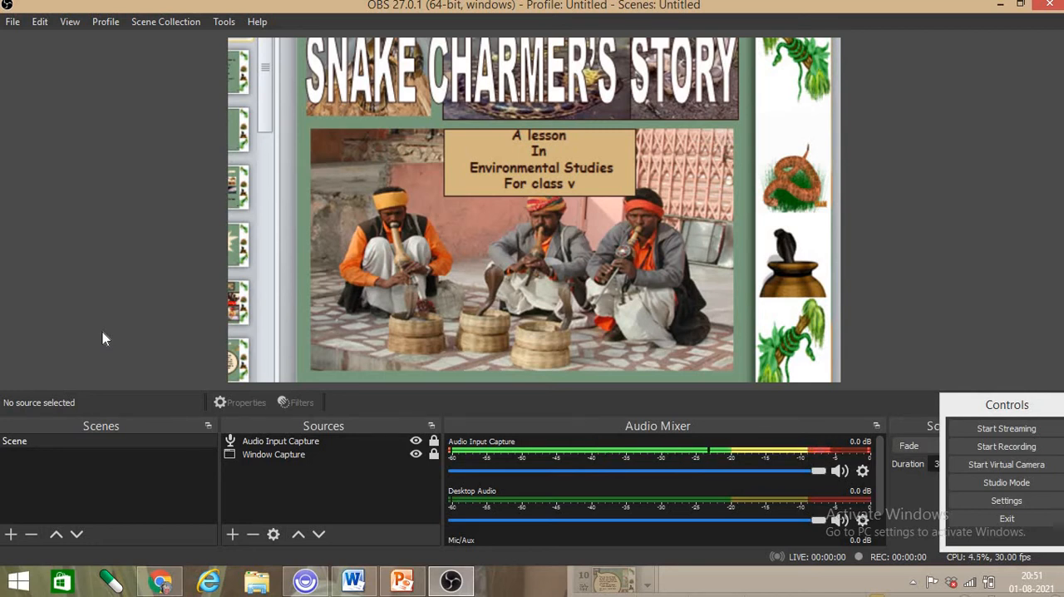
- Add a visible Video Capture Device source using the Lenovo EasyCamera with its default settings
click(233, 534)
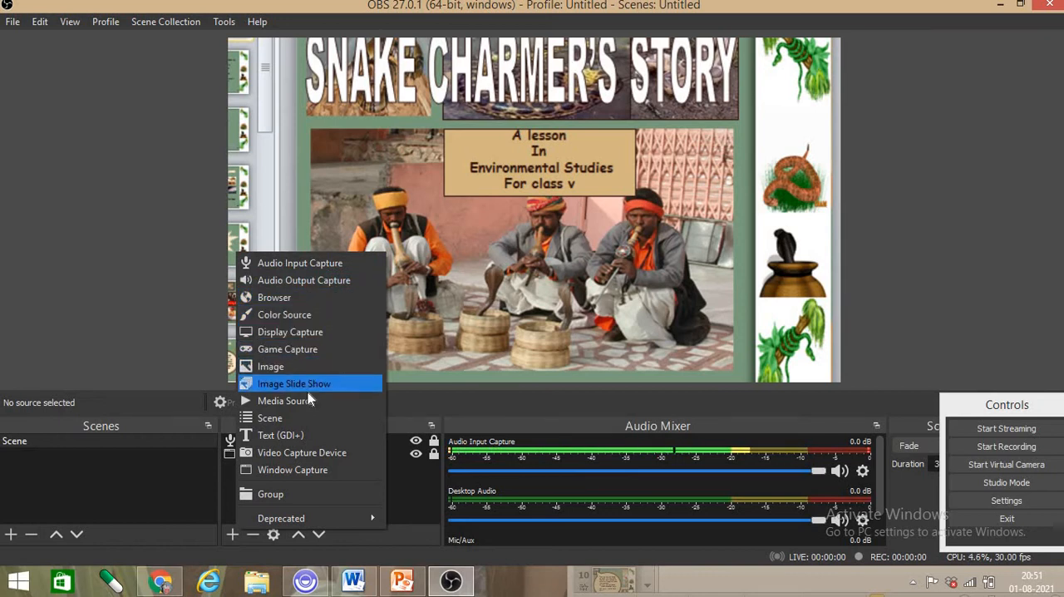
click(307, 452)
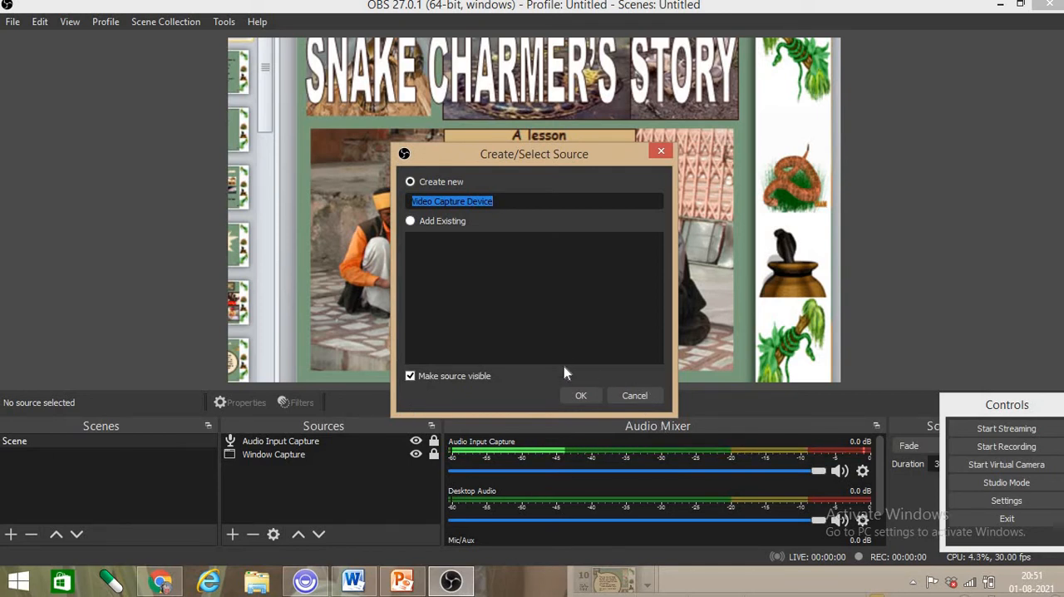
click(577, 395)
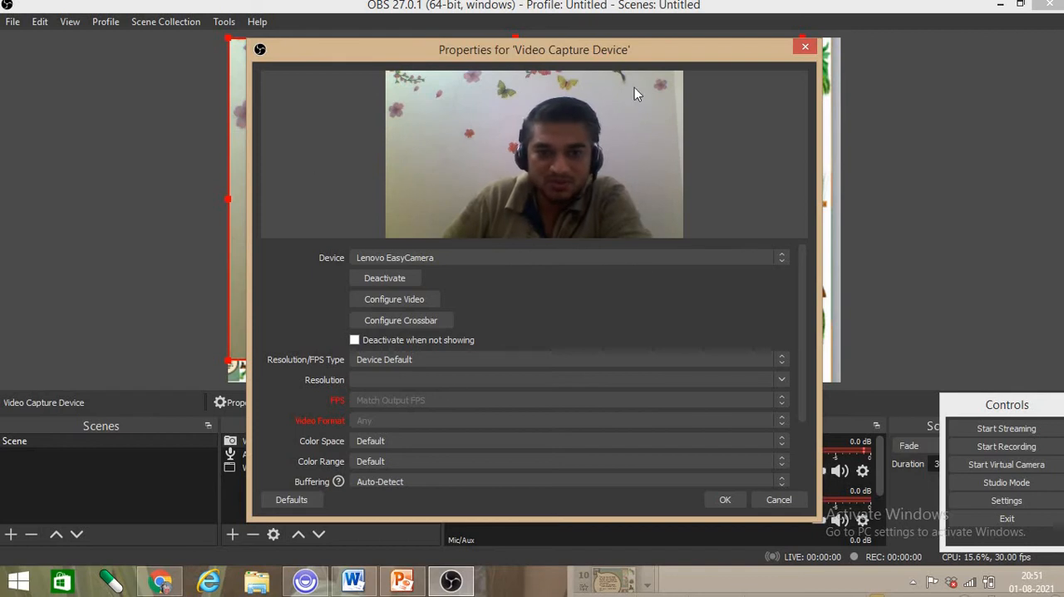
click(730, 501)
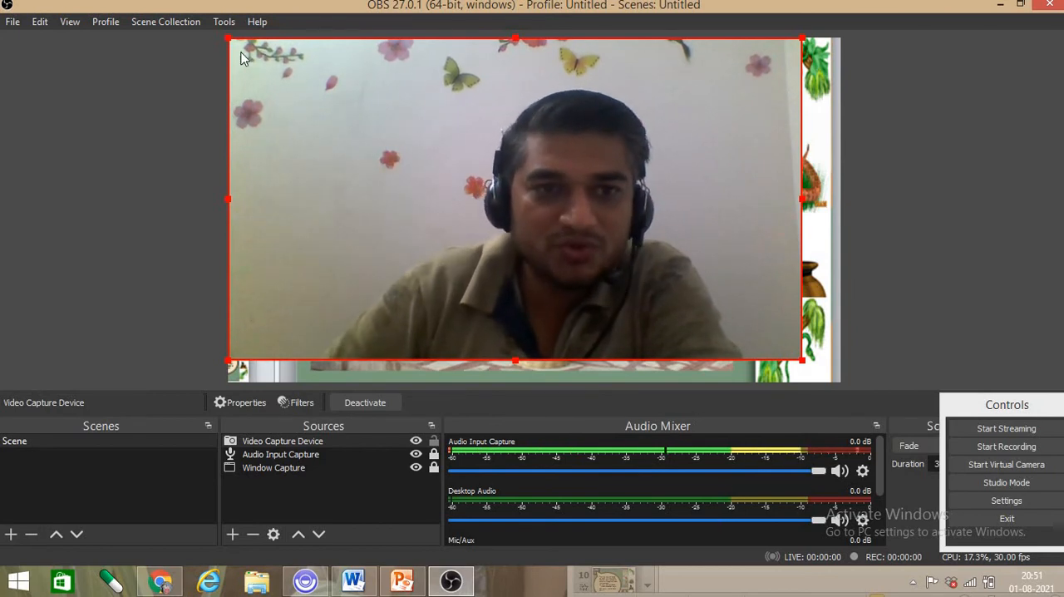
- Shrink the webcam picture to a small inset, place it in the lower-right corner of the canvas, and deselect it
drag(230, 39, 539, 179)
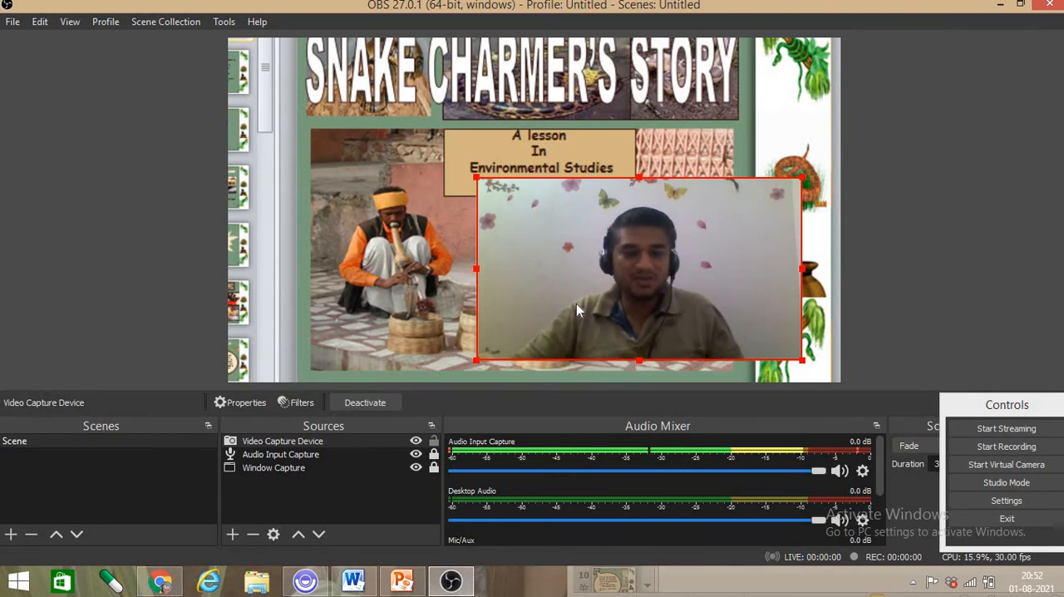
drag(475, 177, 660, 273)
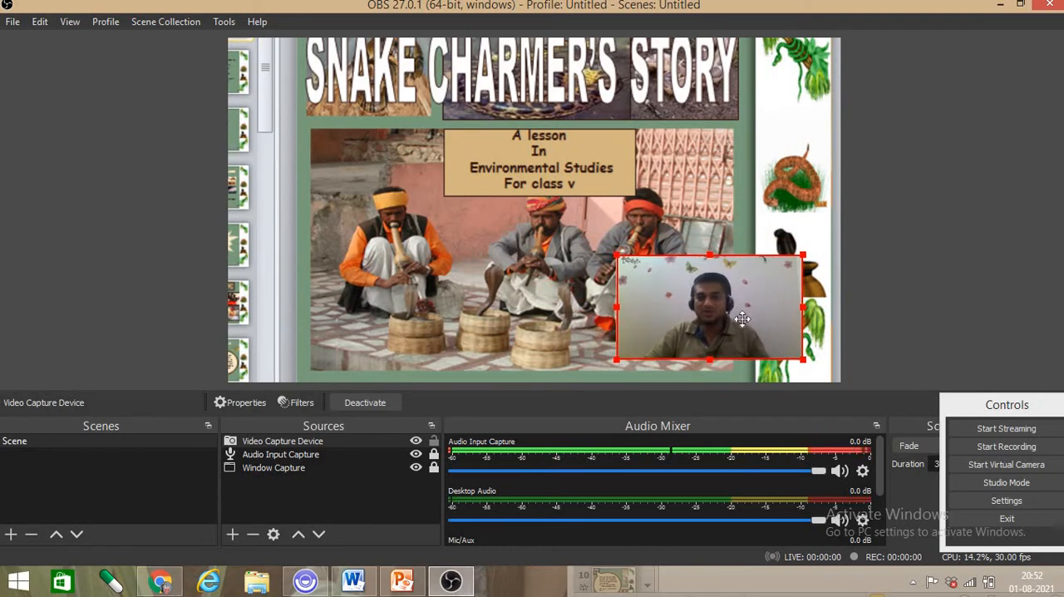
drag(742, 318, 766, 341)
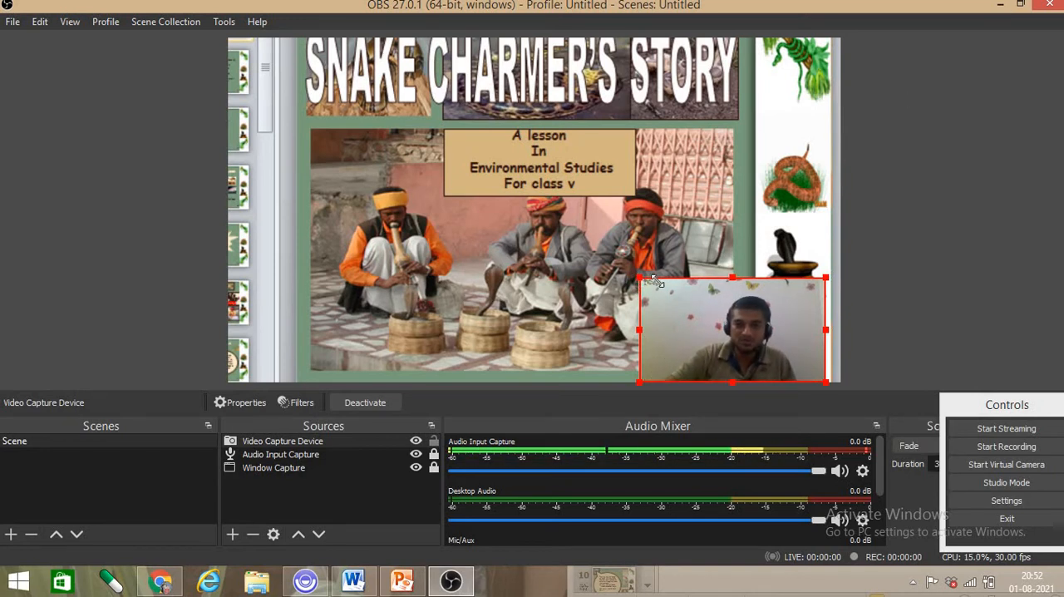
drag(635, 284, 684, 303)
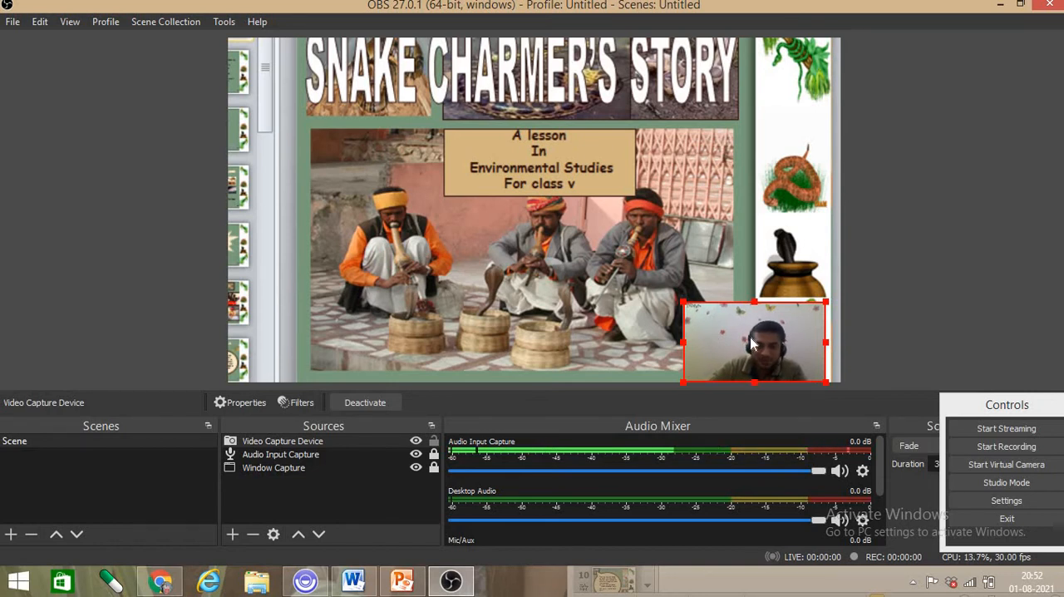
drag(746, 329, 761, 328)
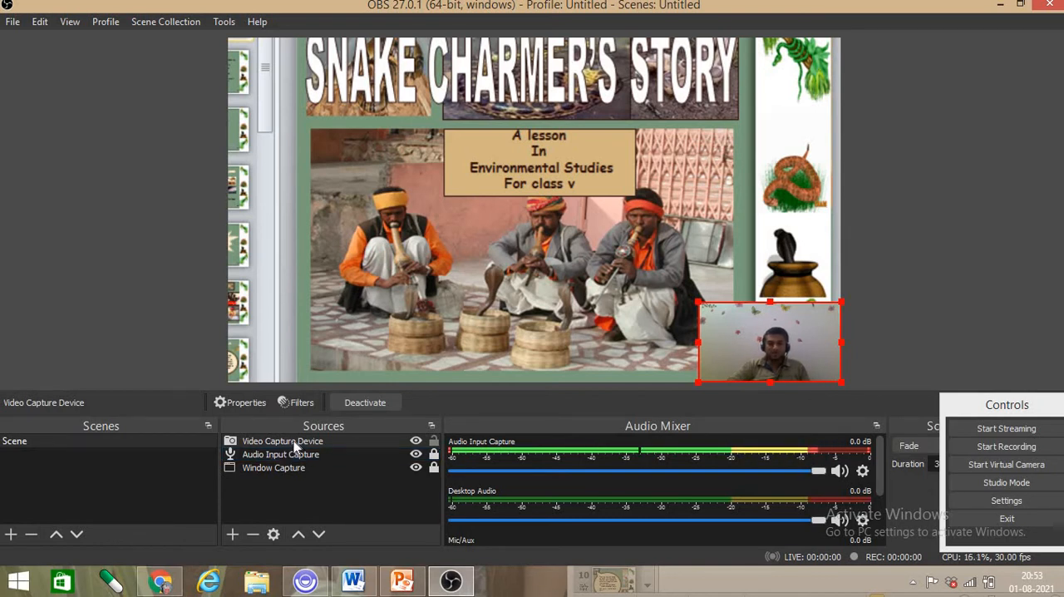
click(904, 214)
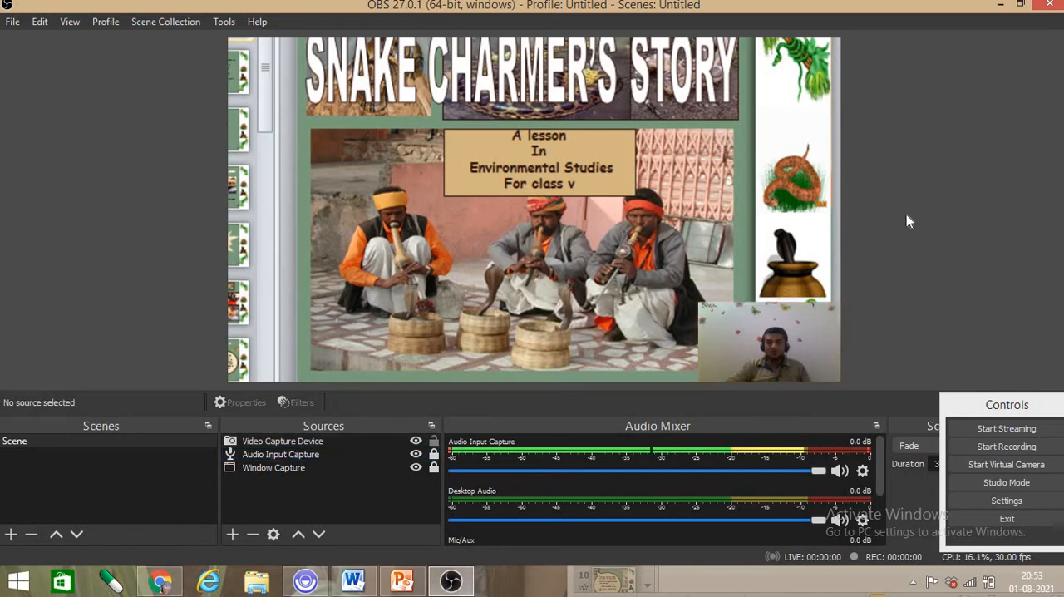
click(233, 535)
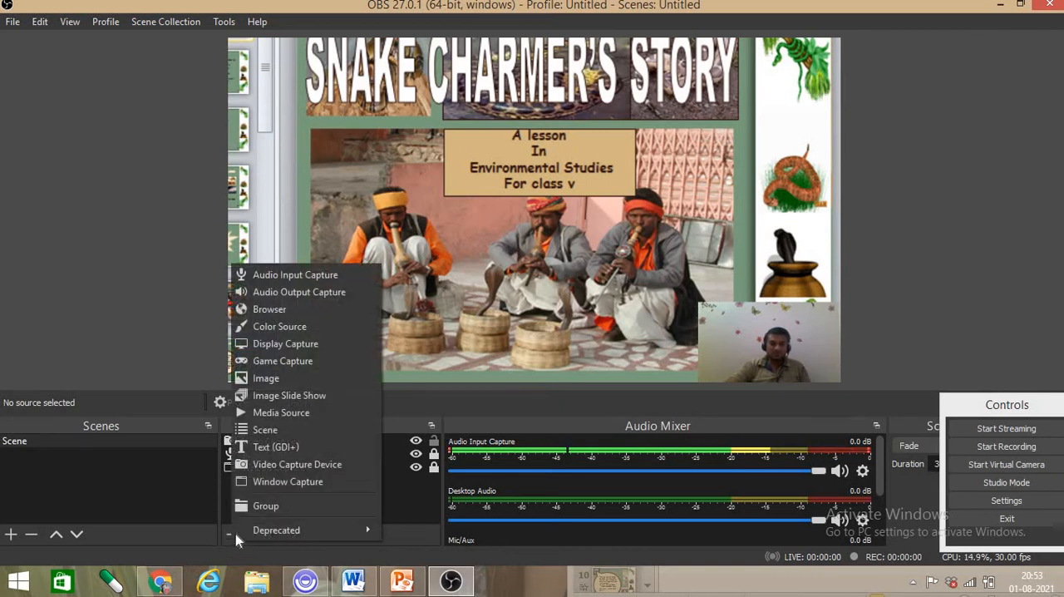
click(288, 380)
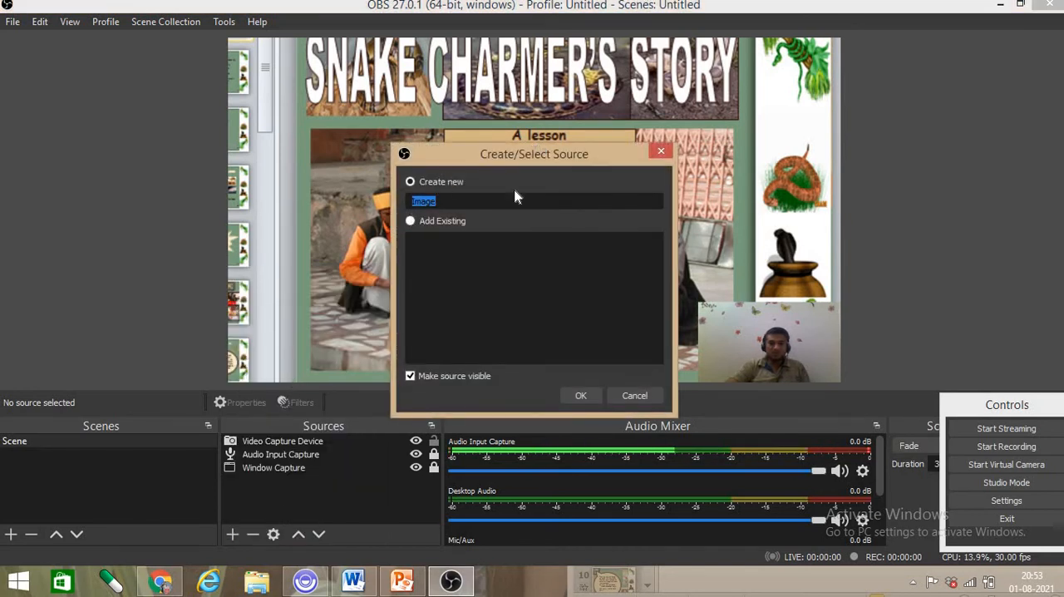
click(661, 151)
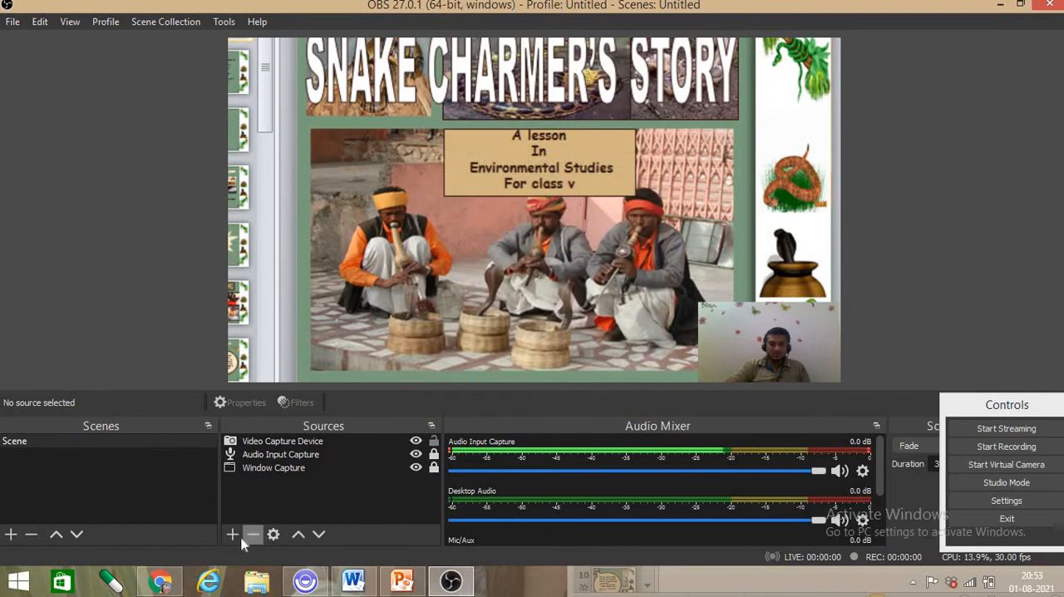
- Add a new visible Image source to the scene under the default name
click(231, 534)
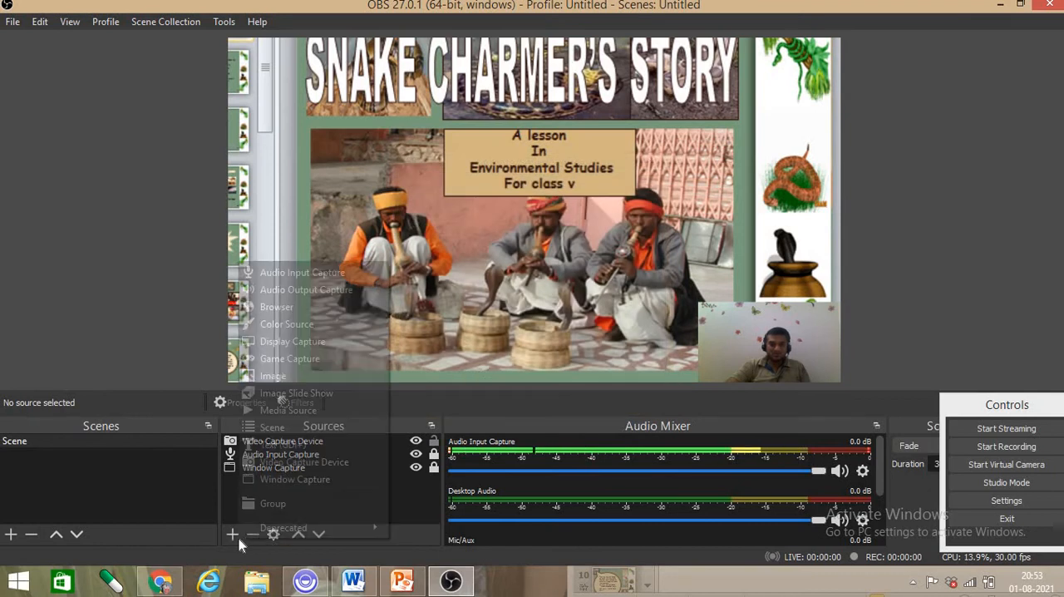
click(287, 375)
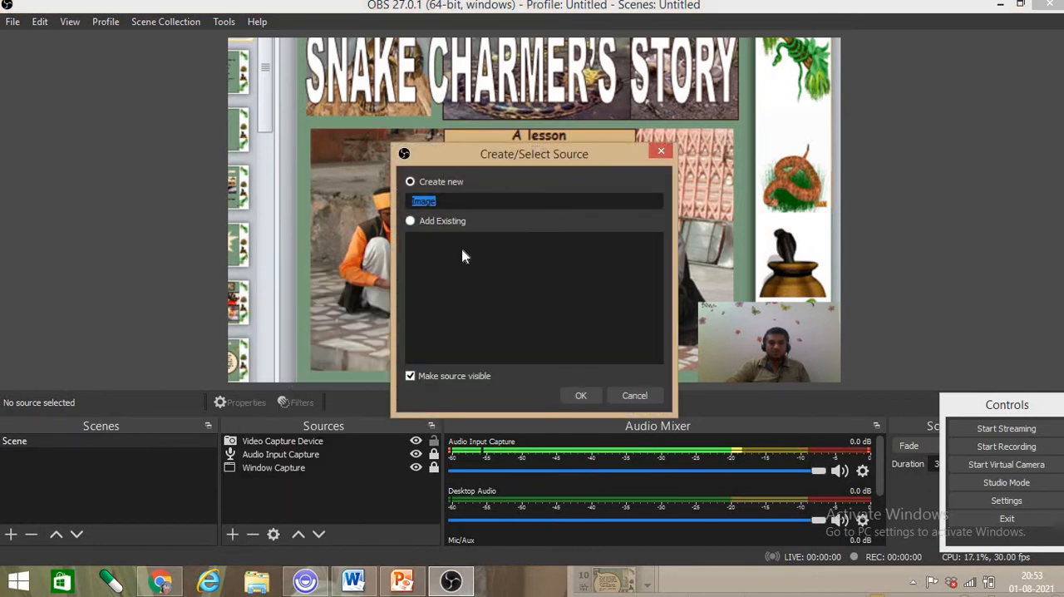
click(581, 395)
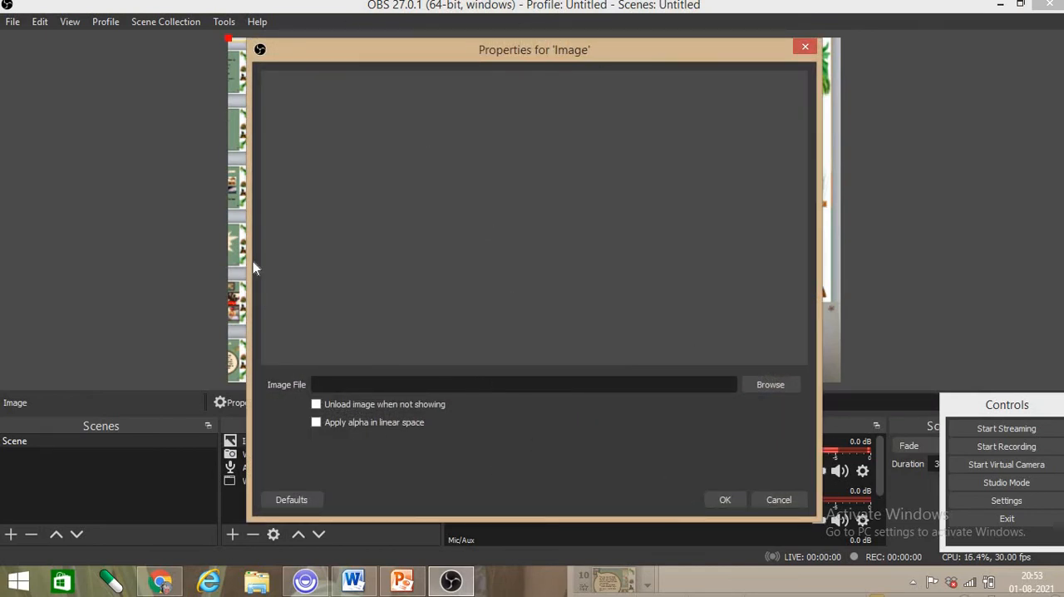
- Load CLEAN2.png from the Desktop as the Image source's file and accept its properties
click(768, 385)
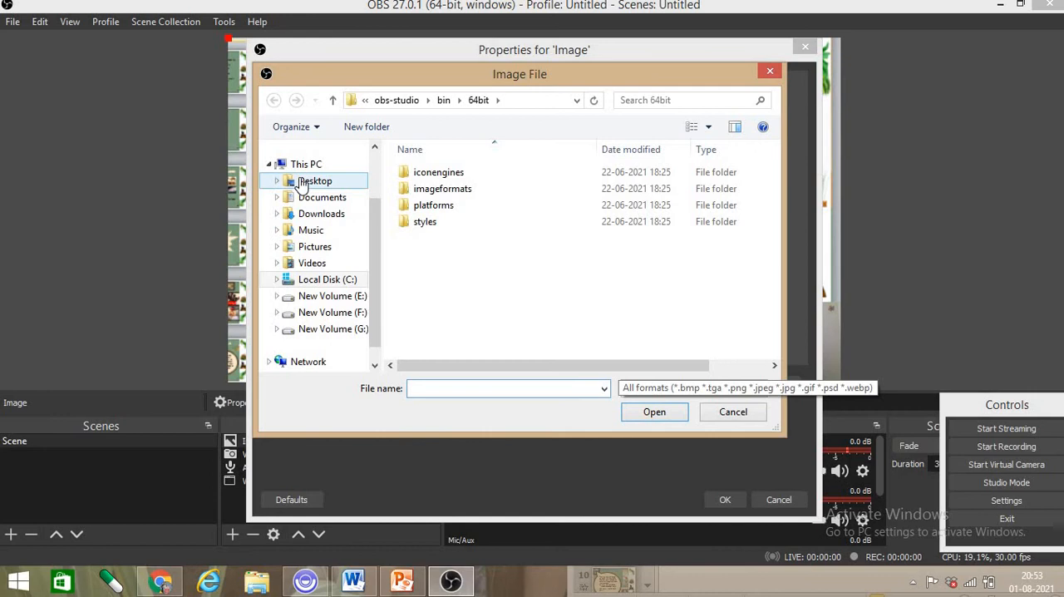
click(309, 182)
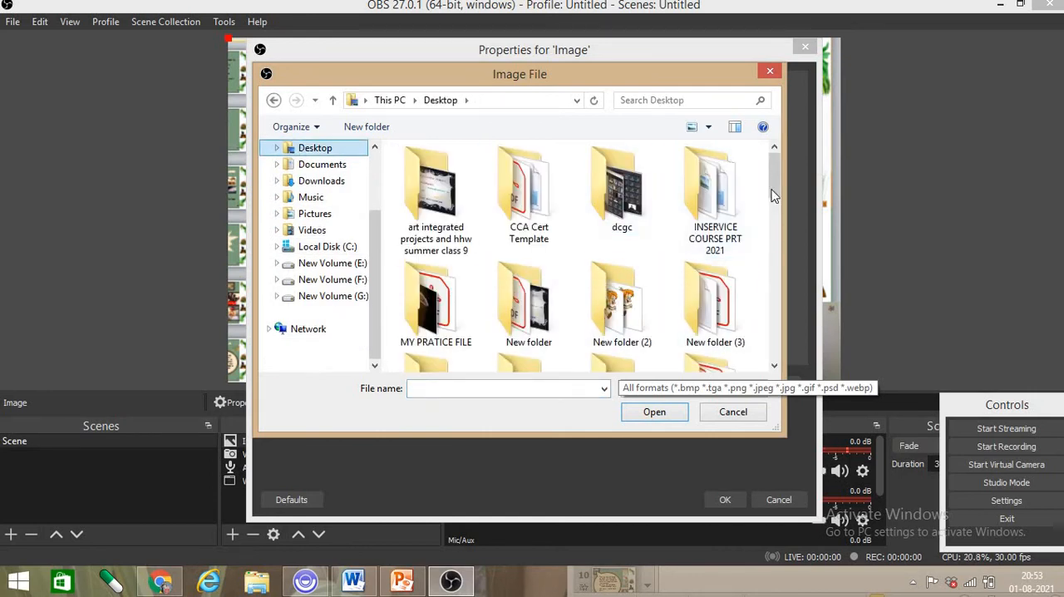
scroll(757, 300, down, 10)
scroll(763, 343, down, 2)
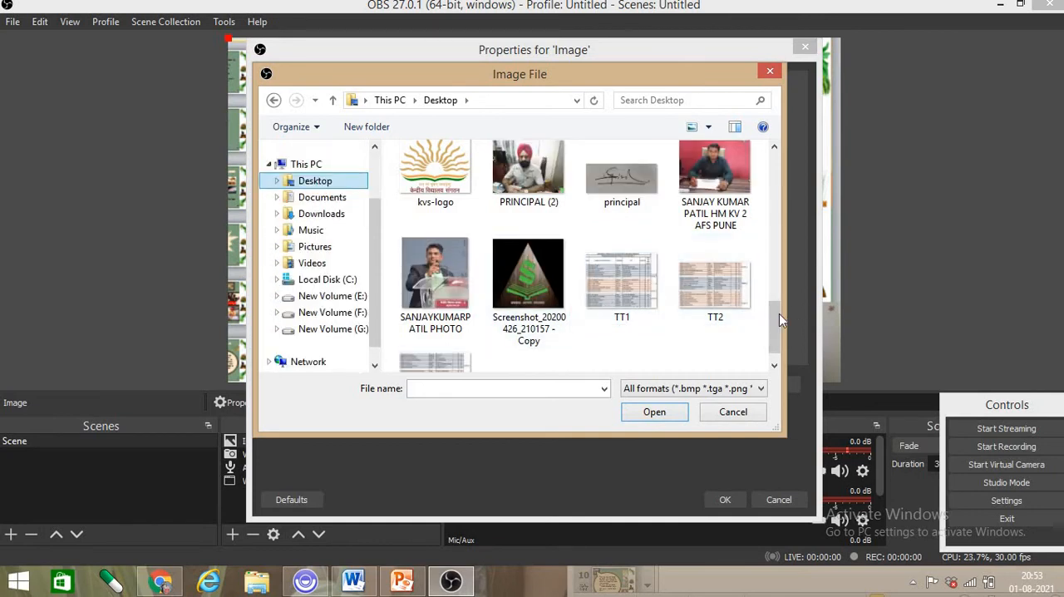
drag(772, 335, 773, 343)
drag(763, 305, 763, 267)
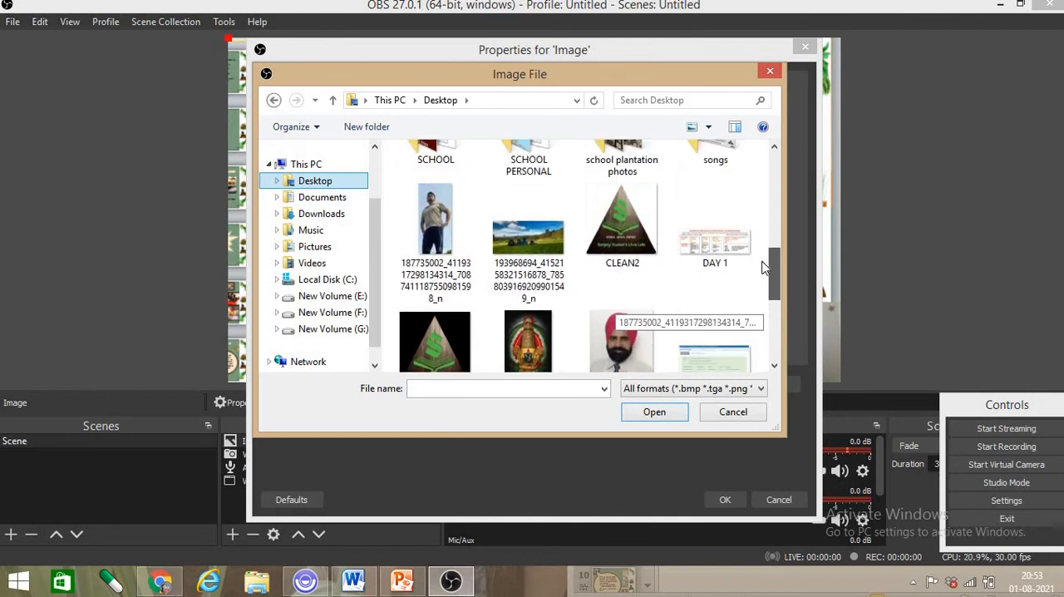
click(623, 220)
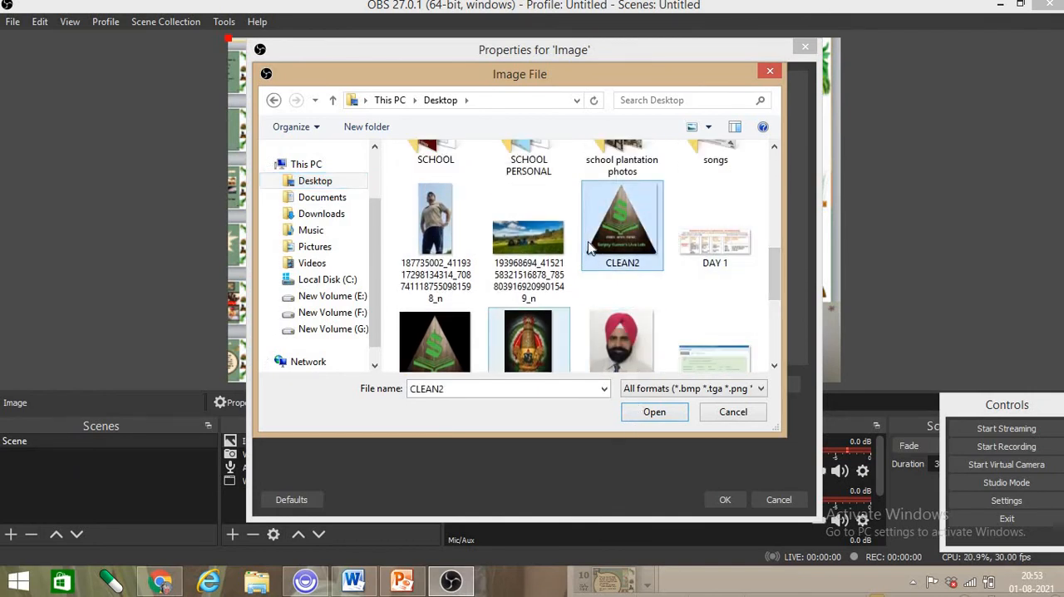
click(651, 412)
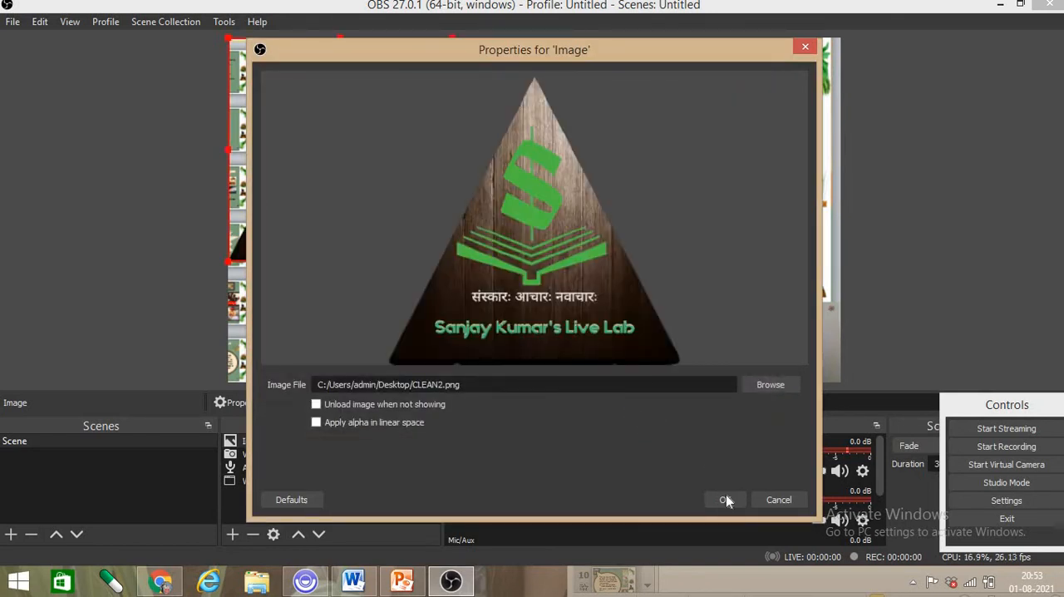
click(725, 499)
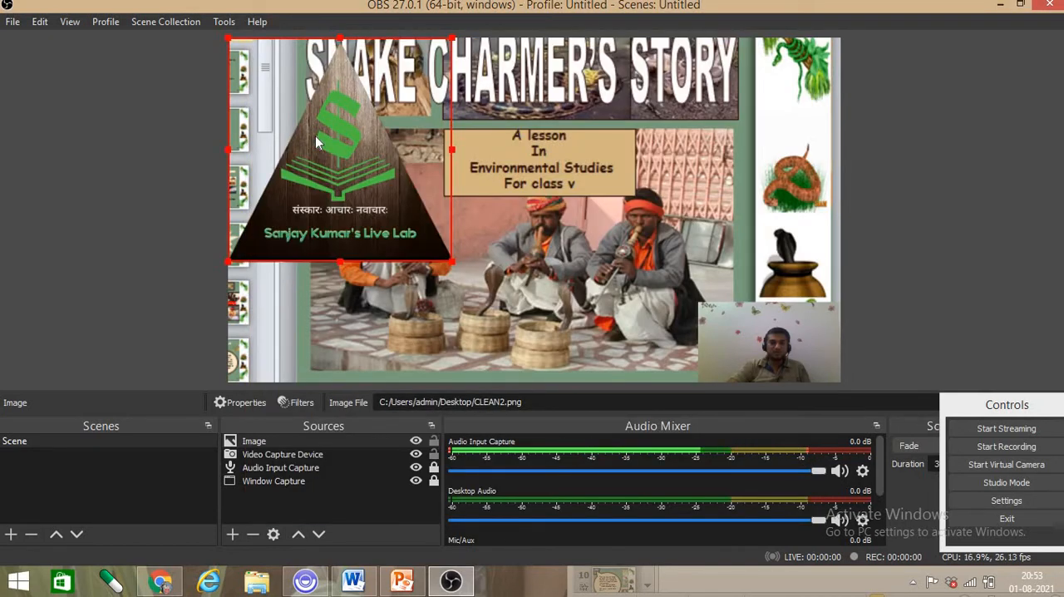
- Shrink the triangular logo image to a small badge in the canvas's upper-left corner, just before the slide title, and deselect it
drag(447, 257, 278, 84)
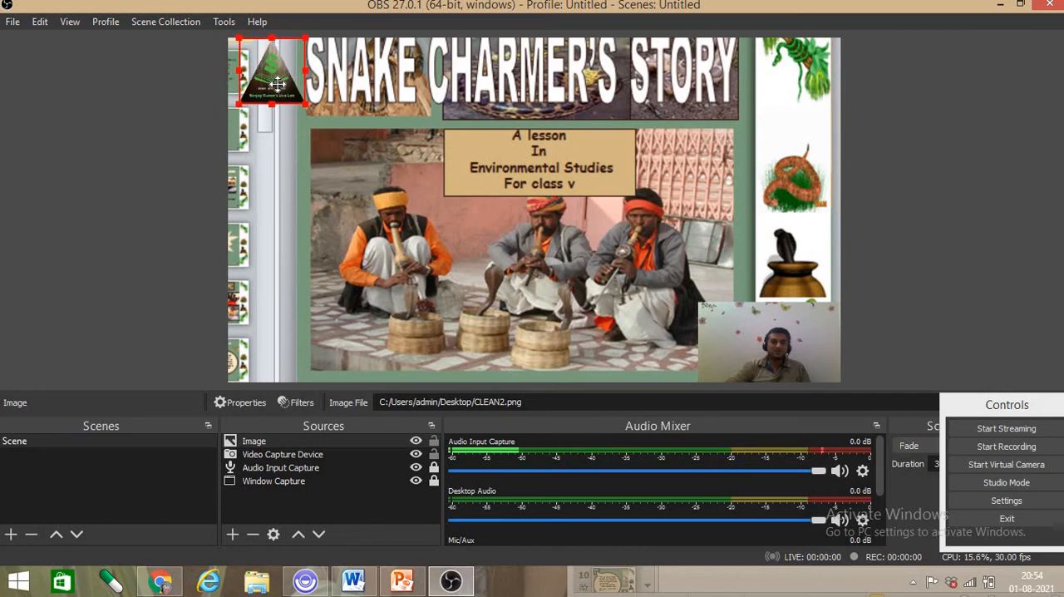
click(318, 196)
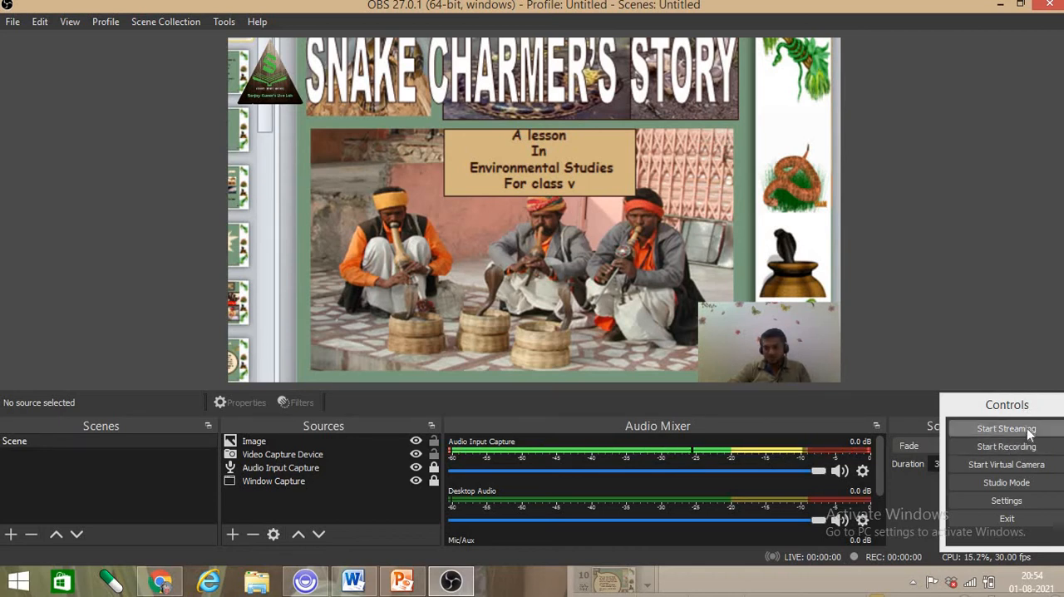
- Review the program's general settings and the output settings for recording path, quality and format
click(1015, 500)
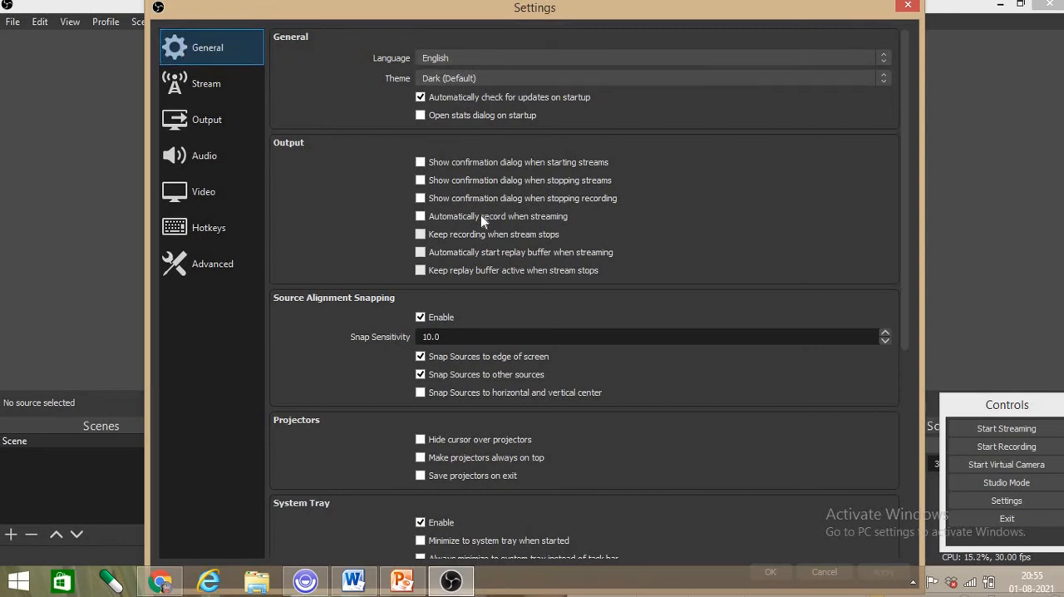
scroll(483, 458, down, 6)
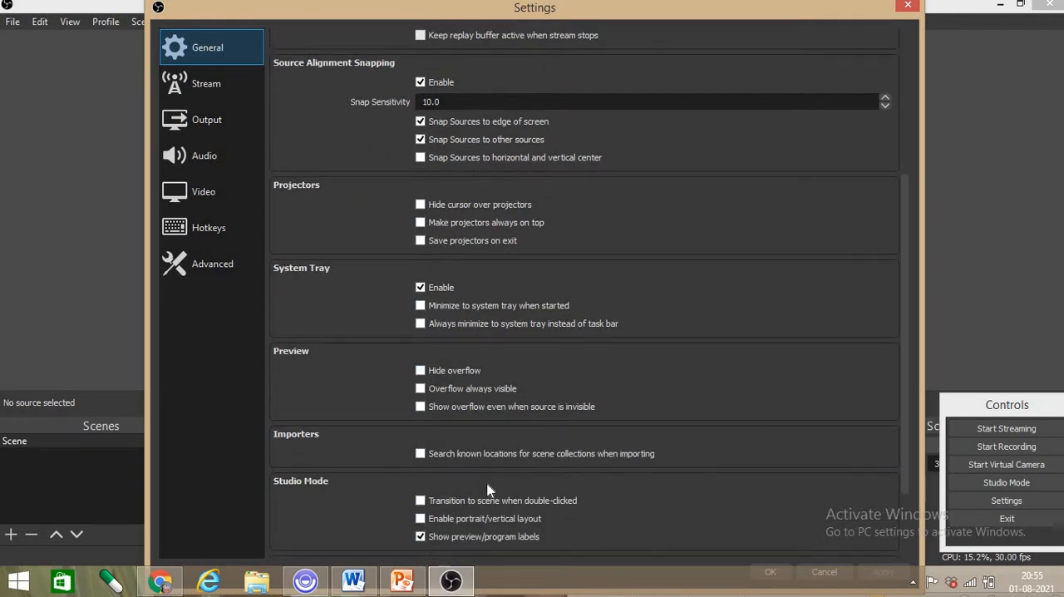
scroll(488, 490, down, 2)
scroll(514, 511, up, 10)
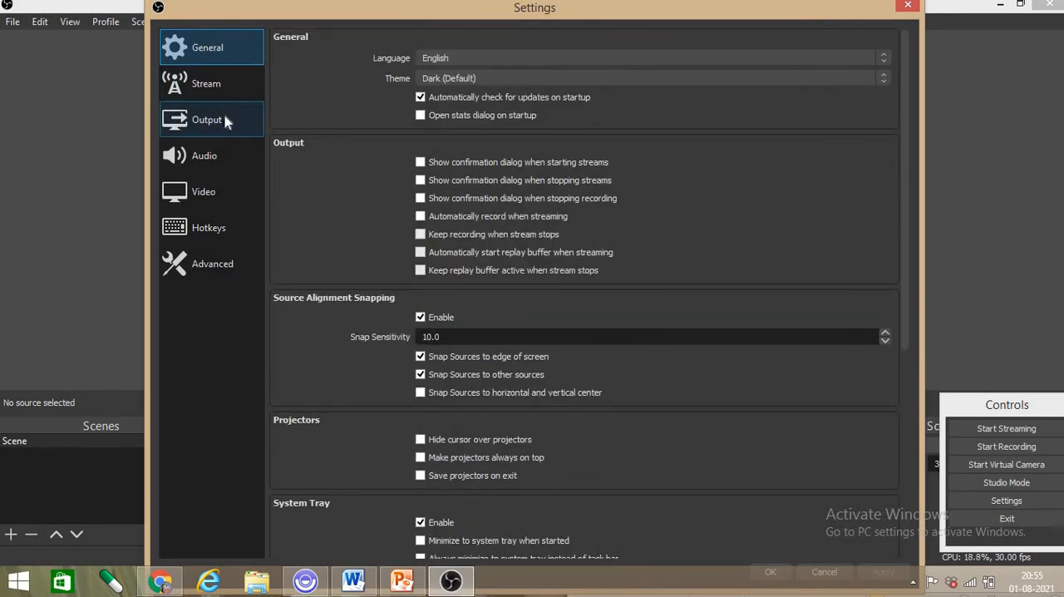
click(223, 121)
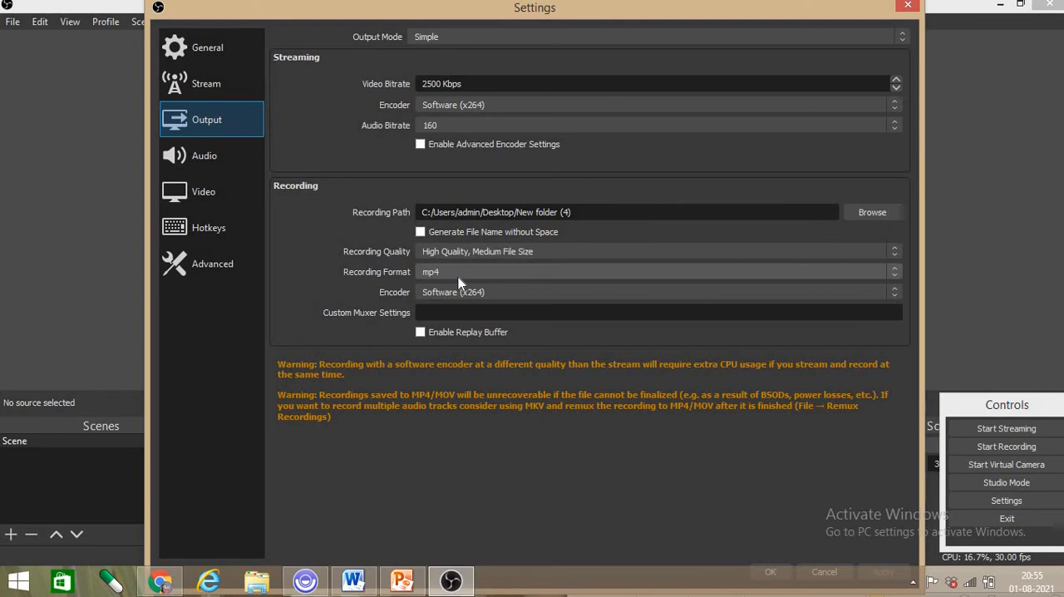
- Set the audio Peak Meter Type to True Peak (Higher CPU usage)
click(220, 160)
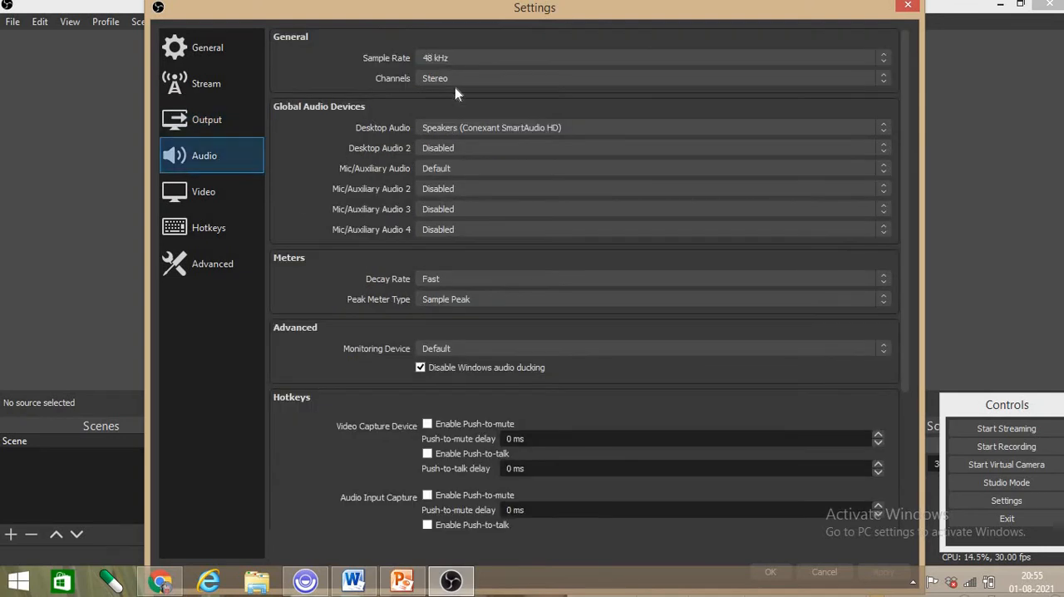
scroll(526, 422, down, 5)
scroll(532, 482, up, 5)
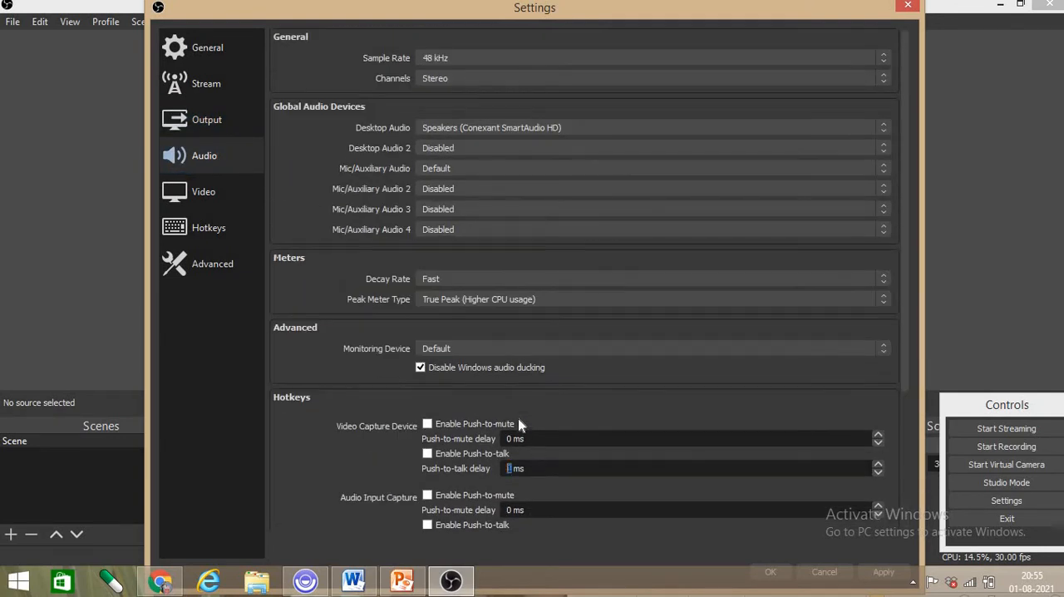
- Examine the video resolution and frame-rate settings and the hotkey assignments for streaming, recording, scene sources and audio devices
click(239, 192)
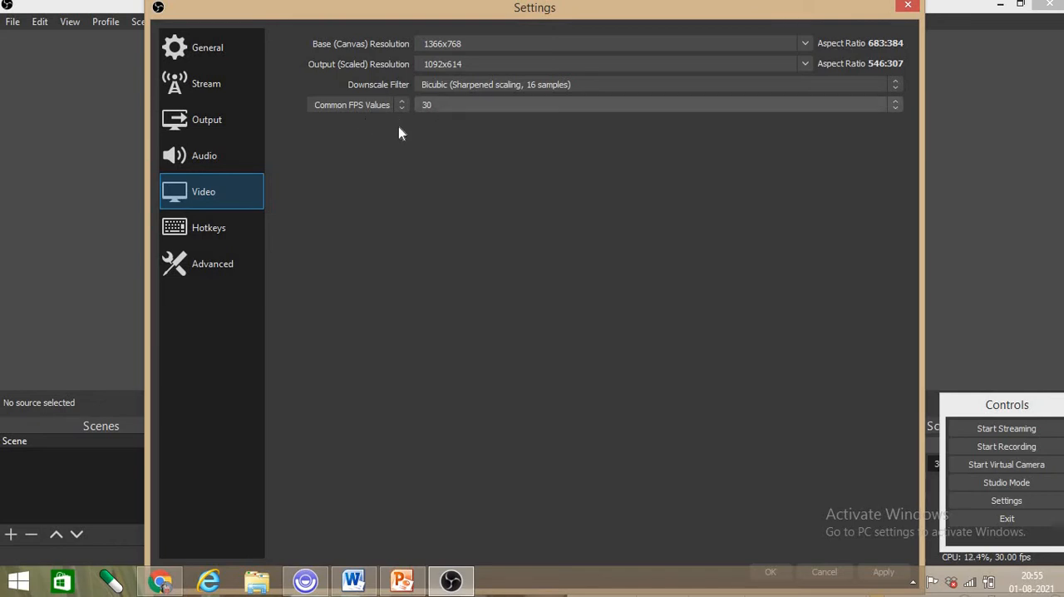
click(236, 232)
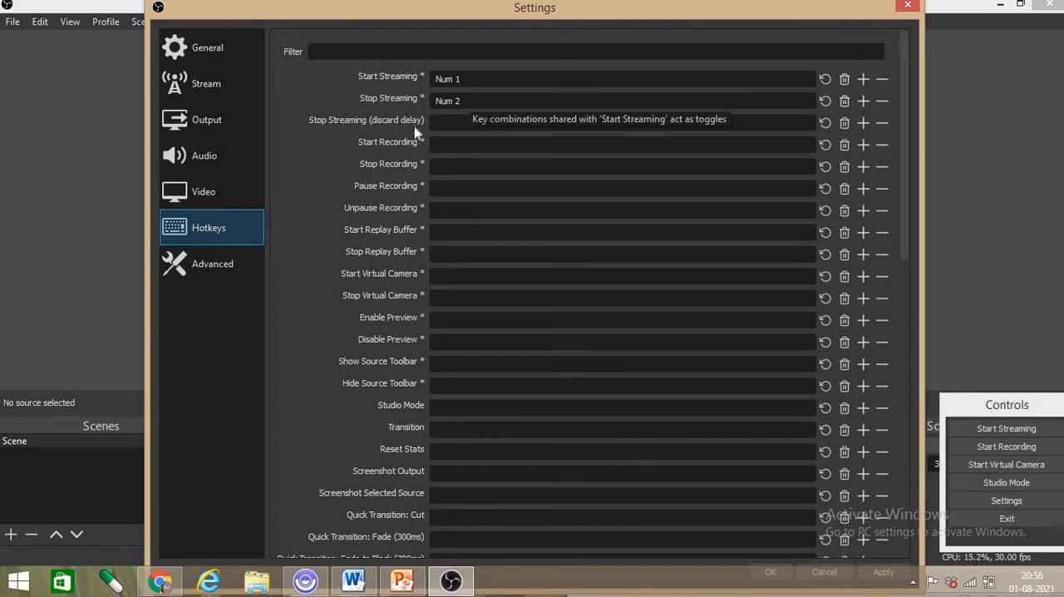
scroll(509, 398, down, 3)
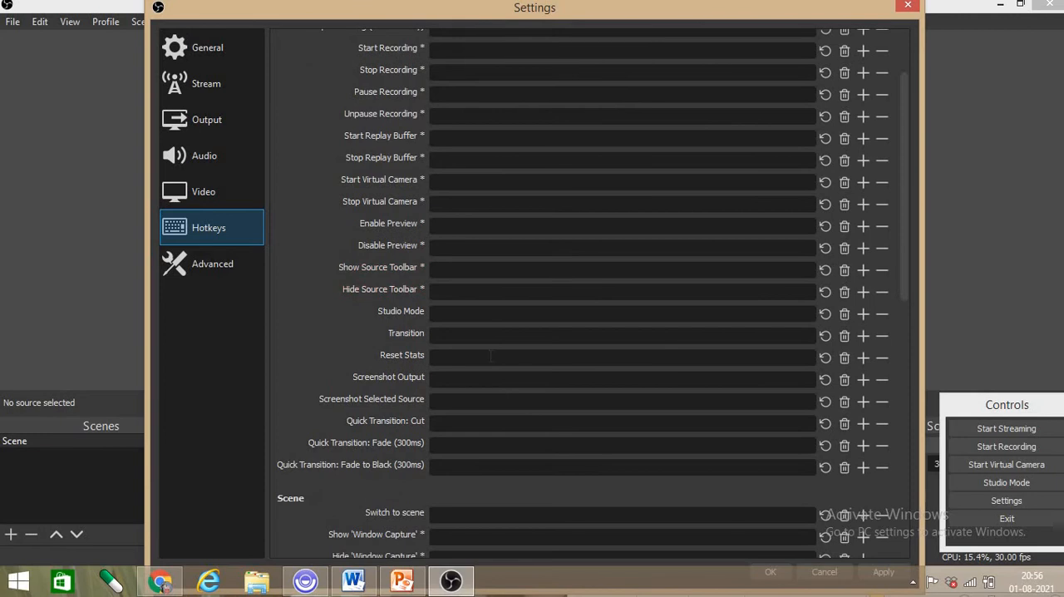
scroll(509, 398, up, 3)
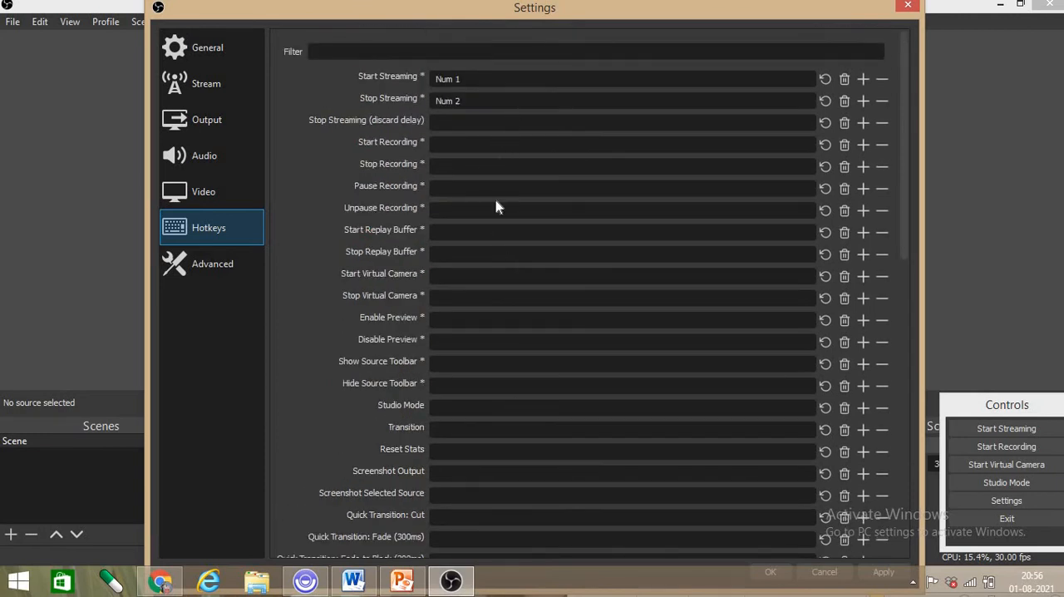
scroll(563, 457, down, 9)
scroll(557, 455, down, 6)
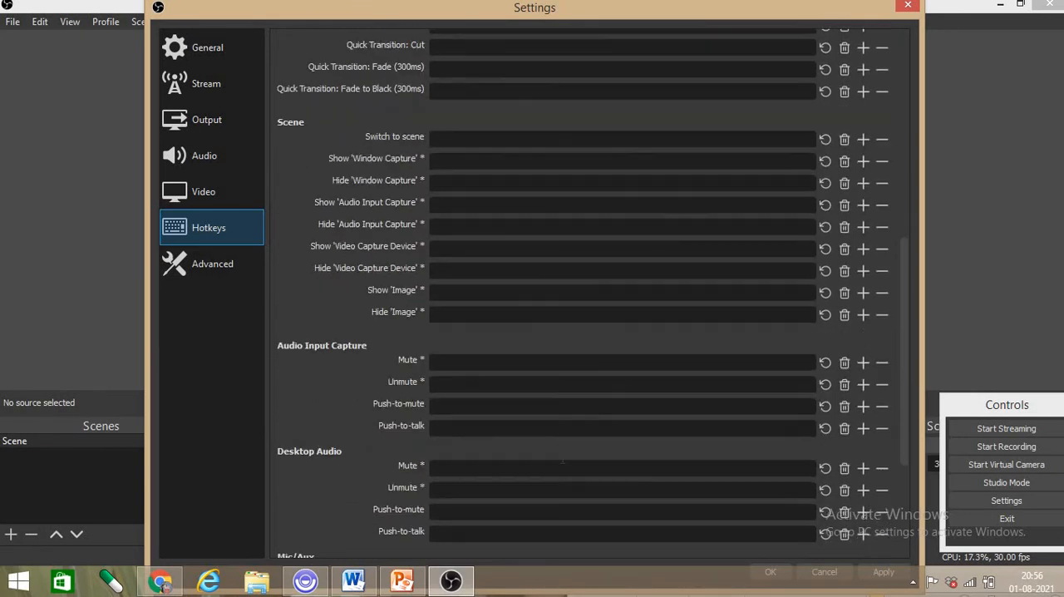
scroll(551, 454, down, 6)
scroll(552, 454, down, 1)
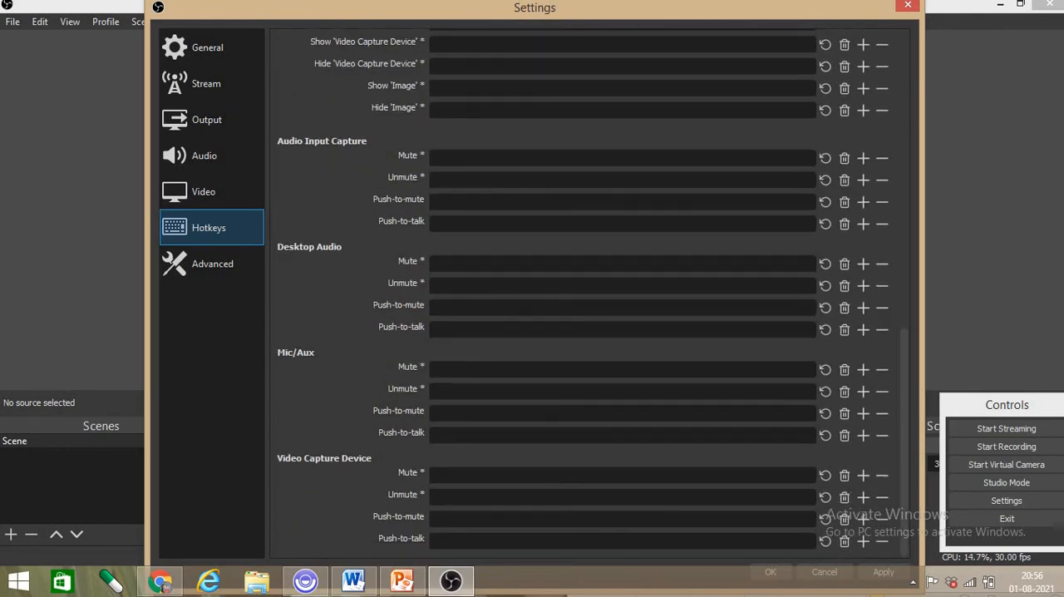
scroll(522, 480, up, 13)
scroll(437, 299, up, 8)
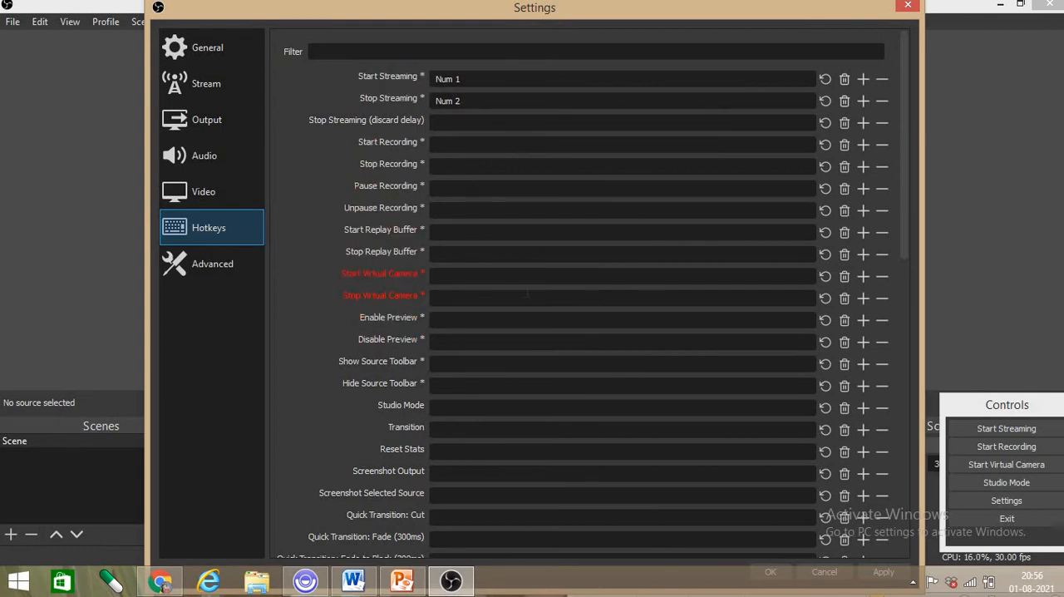
click(437, 98)
key(KP_2)
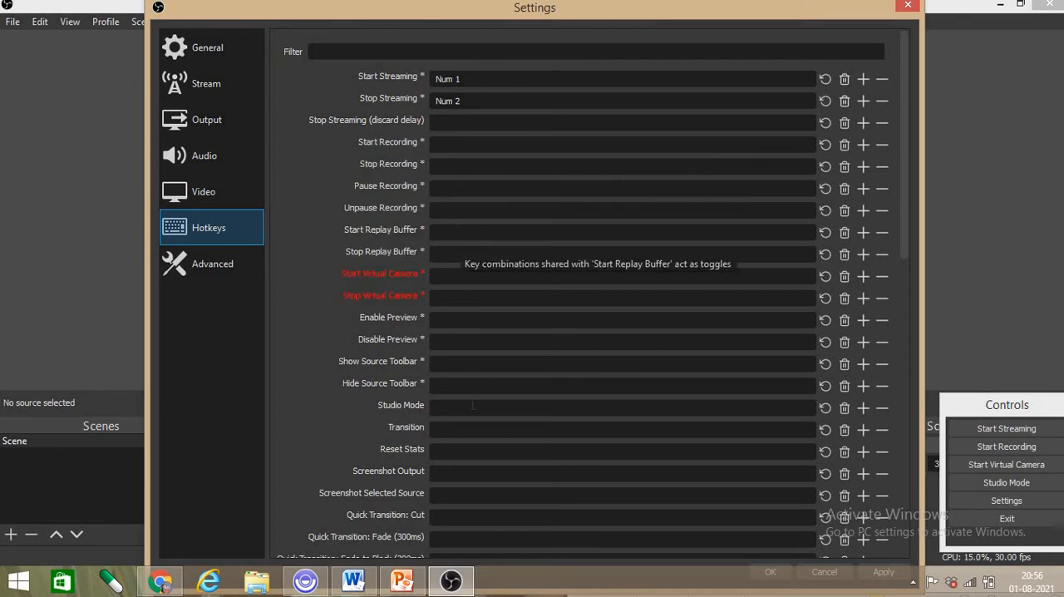
- Lower the automatic reconnect Retry Delay in the advanced settings, and close the settings with the changes saved
click(218, 269)
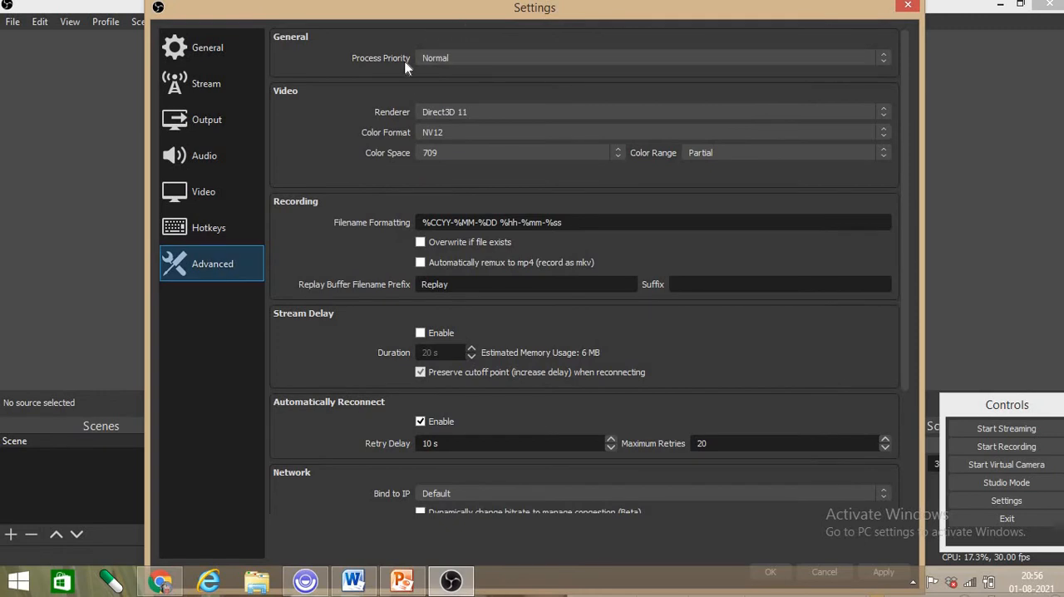
scroll(496, 258, down, 2)
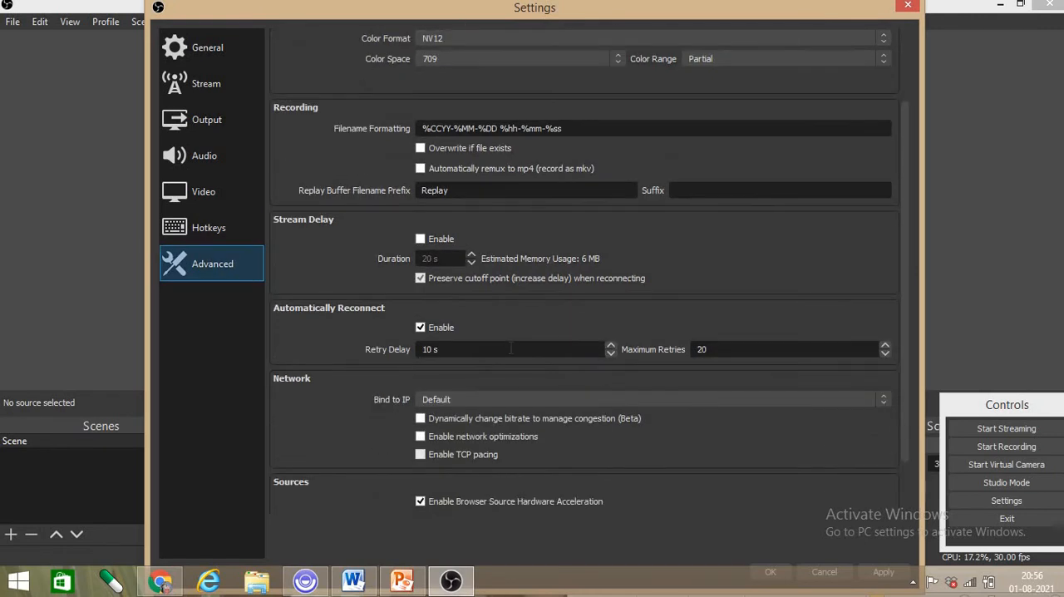
click(510, 349)
scroll(506, 363, down, 2)
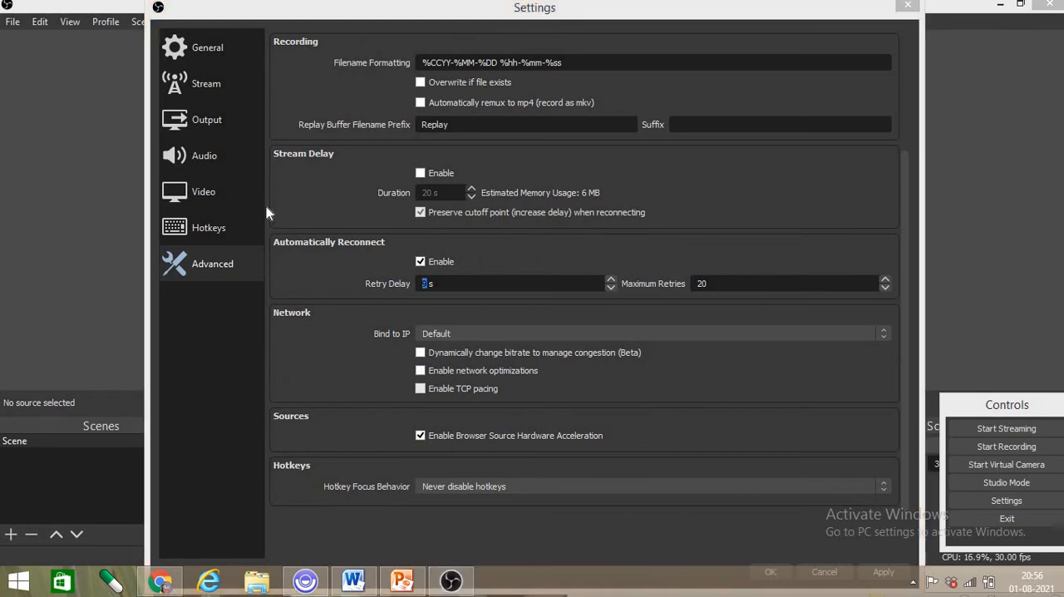
click(908, 5)
click(513, 323)
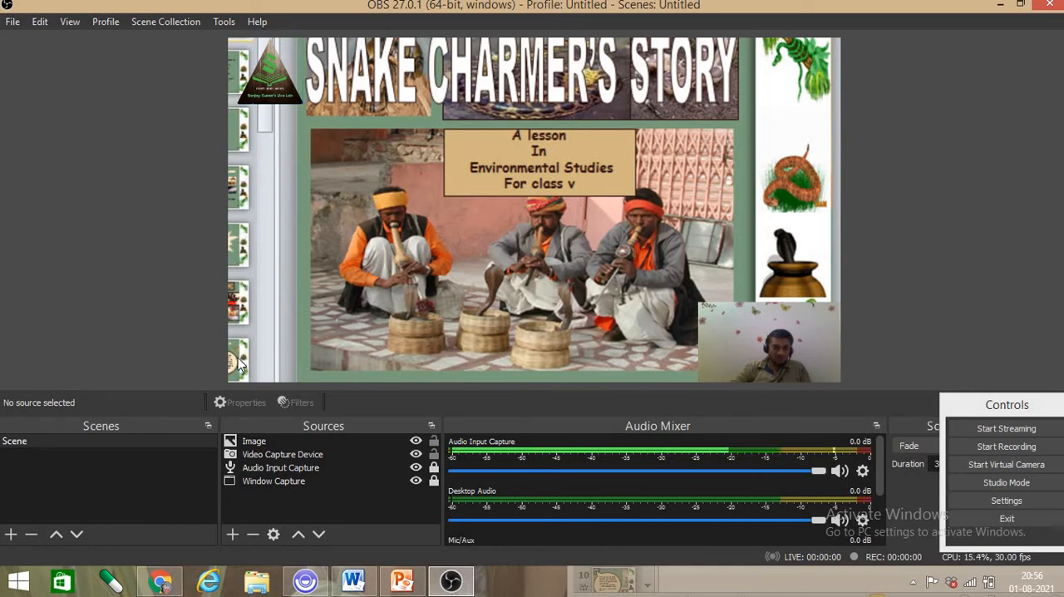
- Go over the scene's sources and select the Window Capture source
click(292, 455)
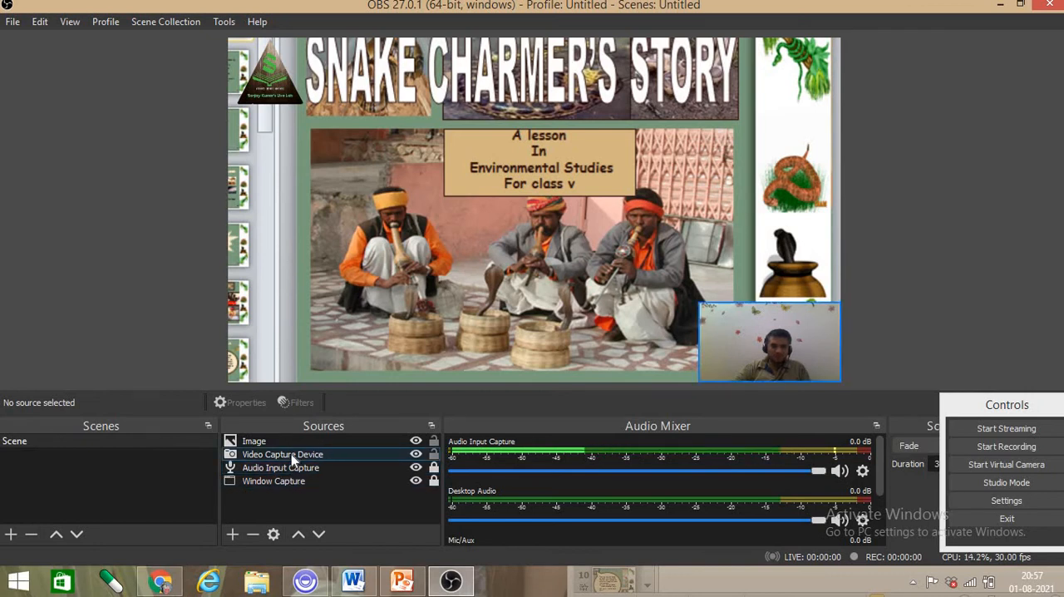
click(302, 486)
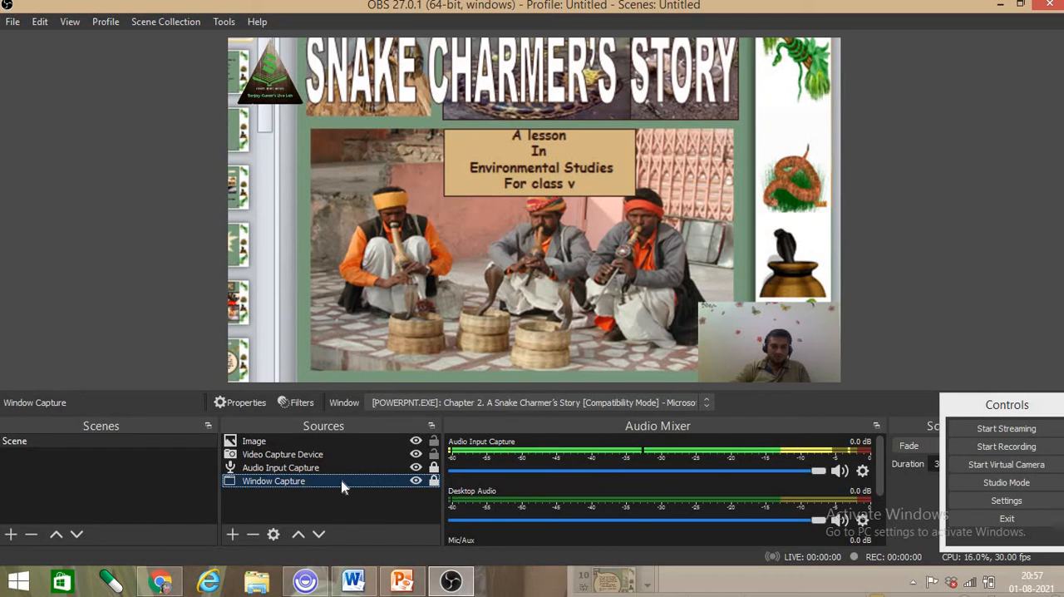
- Enlarge the unlocked Window Capture source toward its left side in the preview and move it slightly up and right
double_click(343, 482)
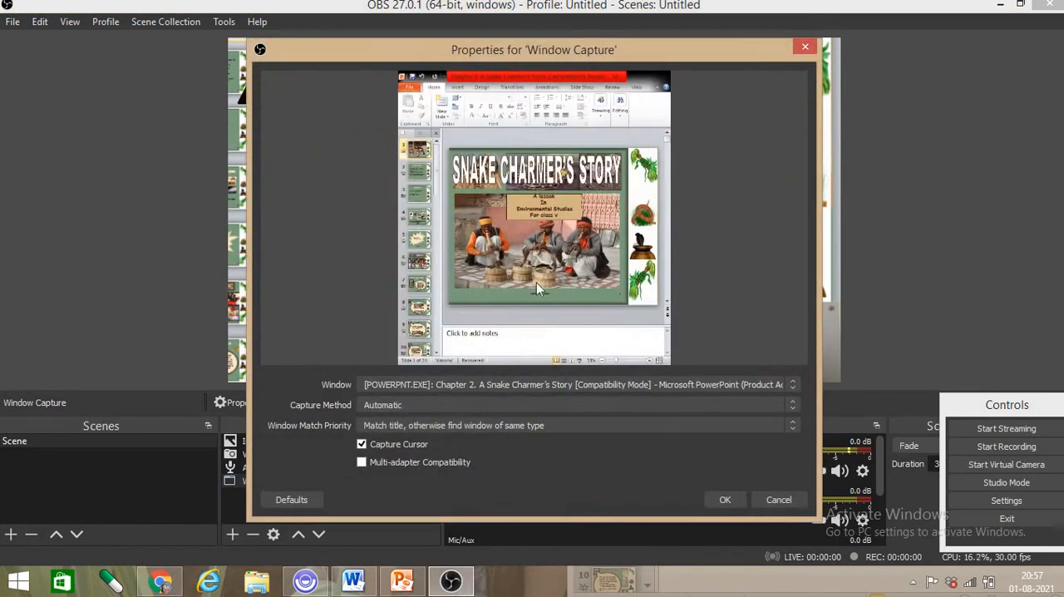
click(805, 48)
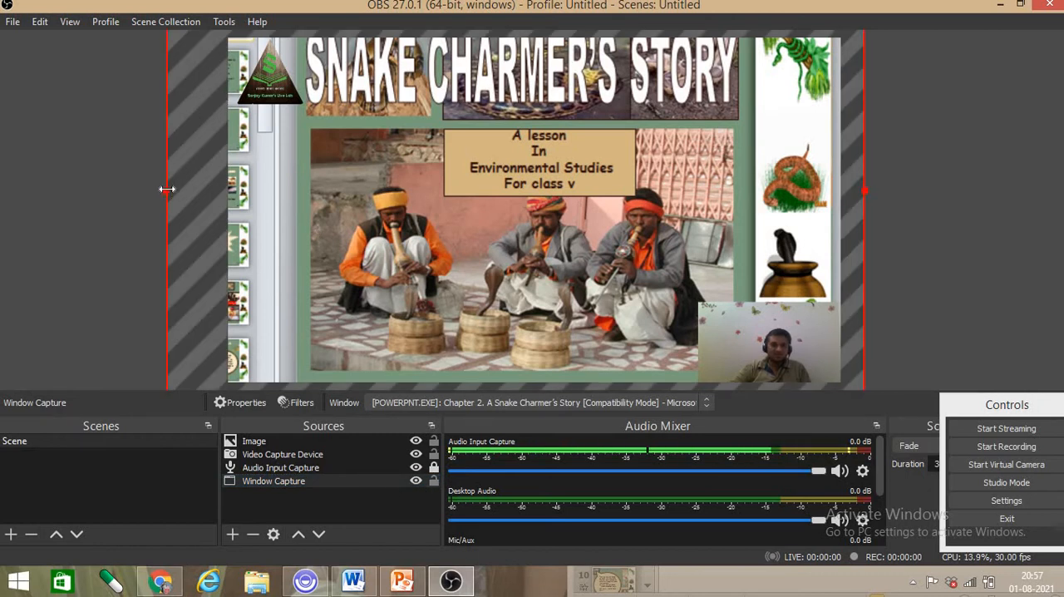
drag(157, 188, 121, 182)
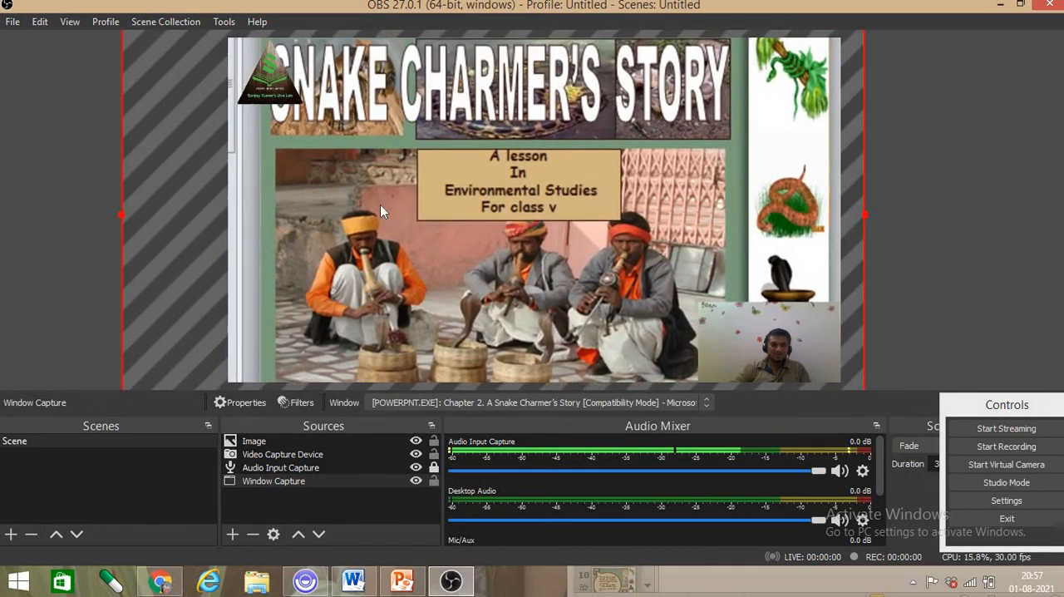
drag(379, 203, 400, 183)
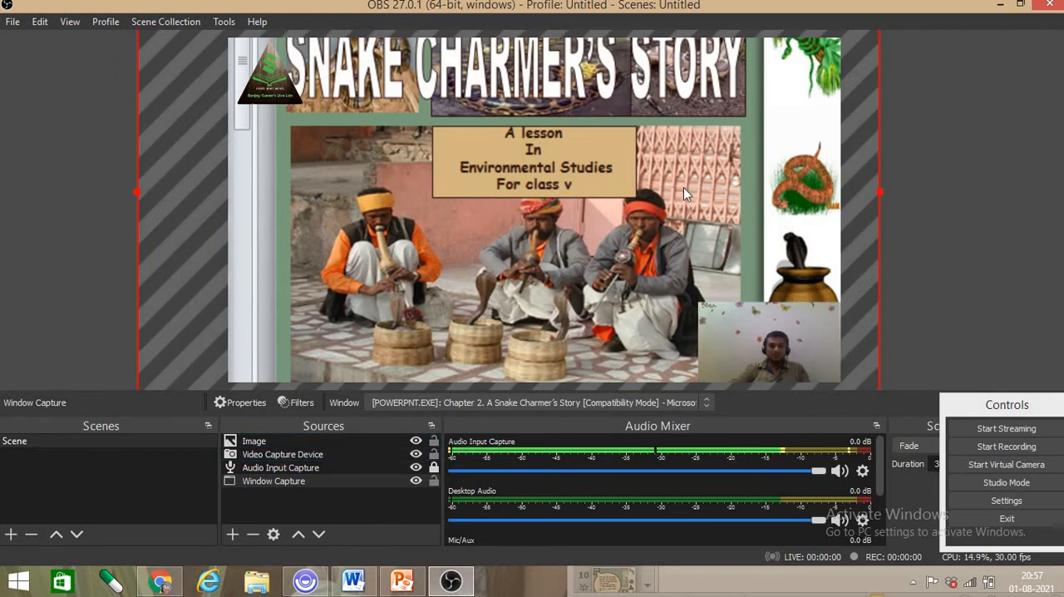
click(929, 241)
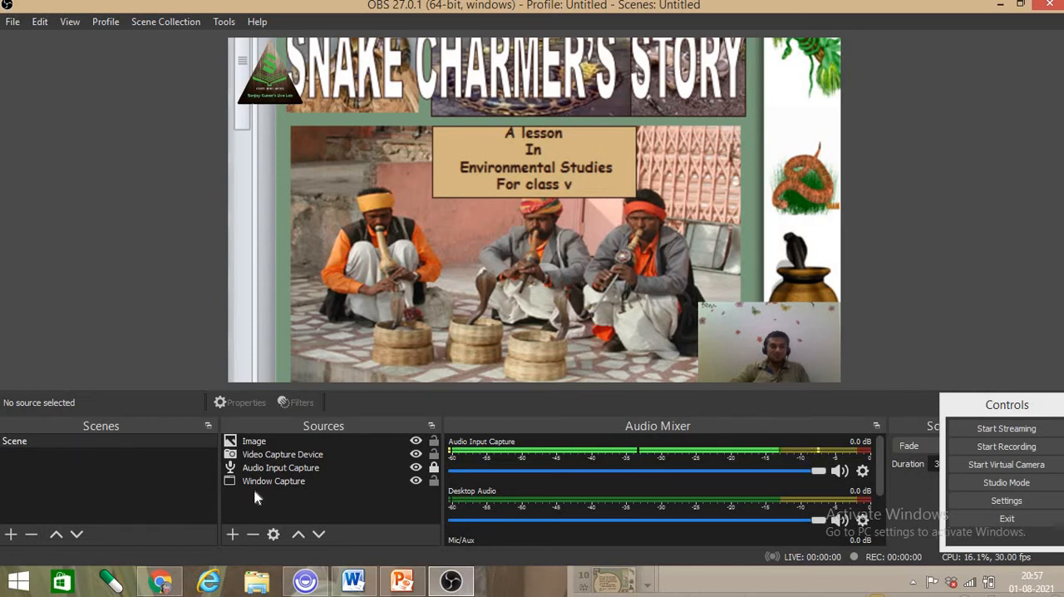
- Go over the scene's Window Capture, Audio Input Capture, Video Capture Device and Image sources
click(309, 481)
click(306, 468)
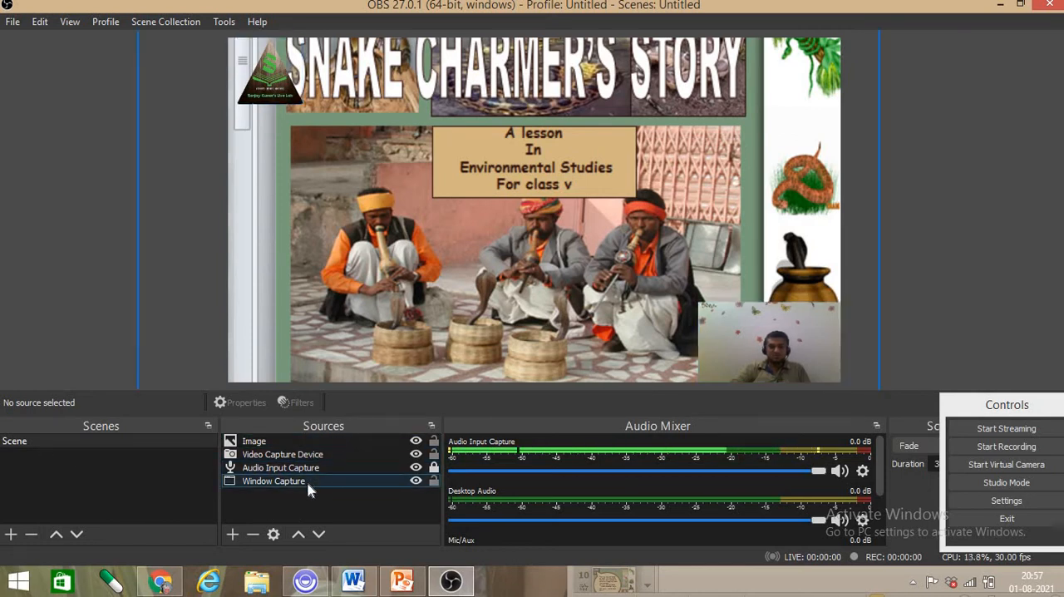
click(290, 482)
click(287, 467)
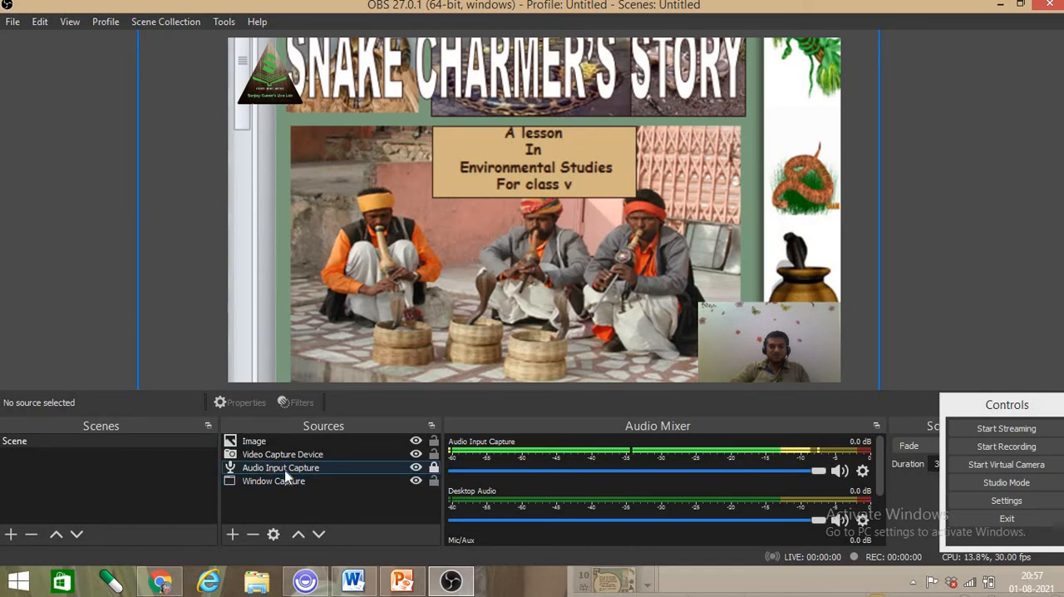
click(285, 458)
click(275, 440)
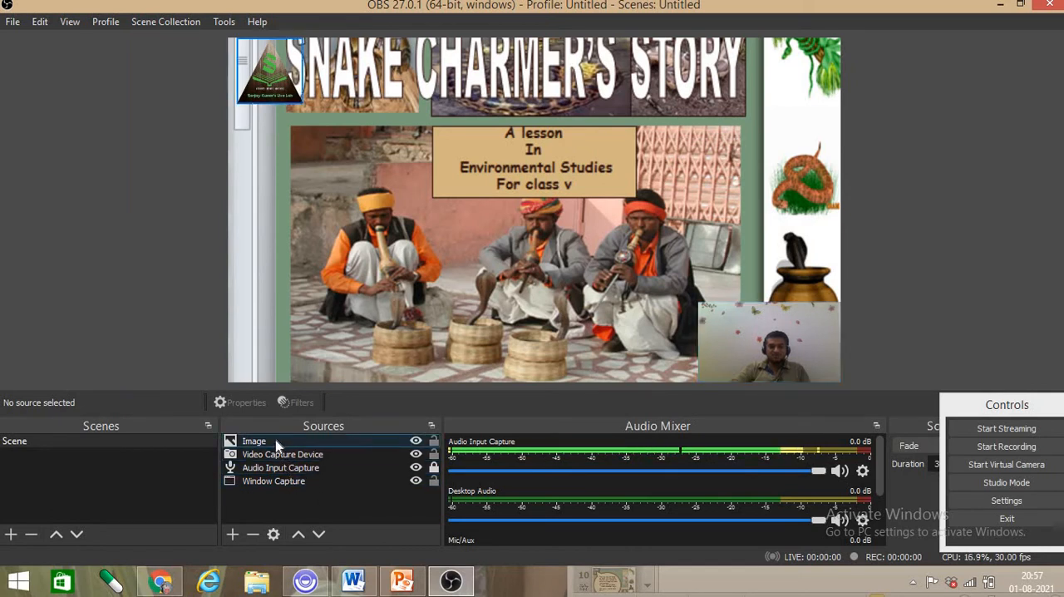
click(319, 503)
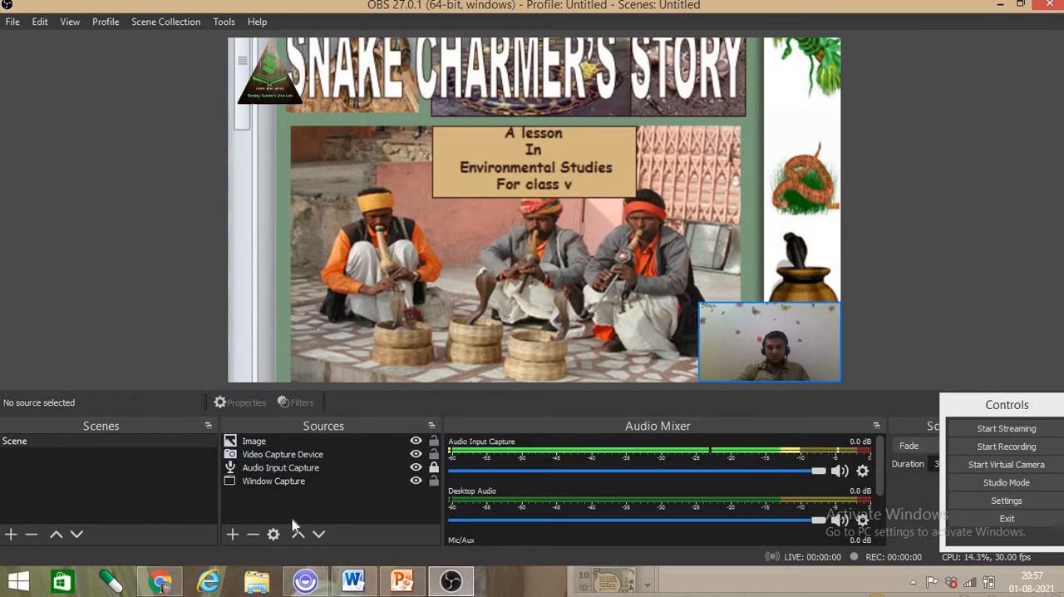
click(274, 480)
click(275, 440)
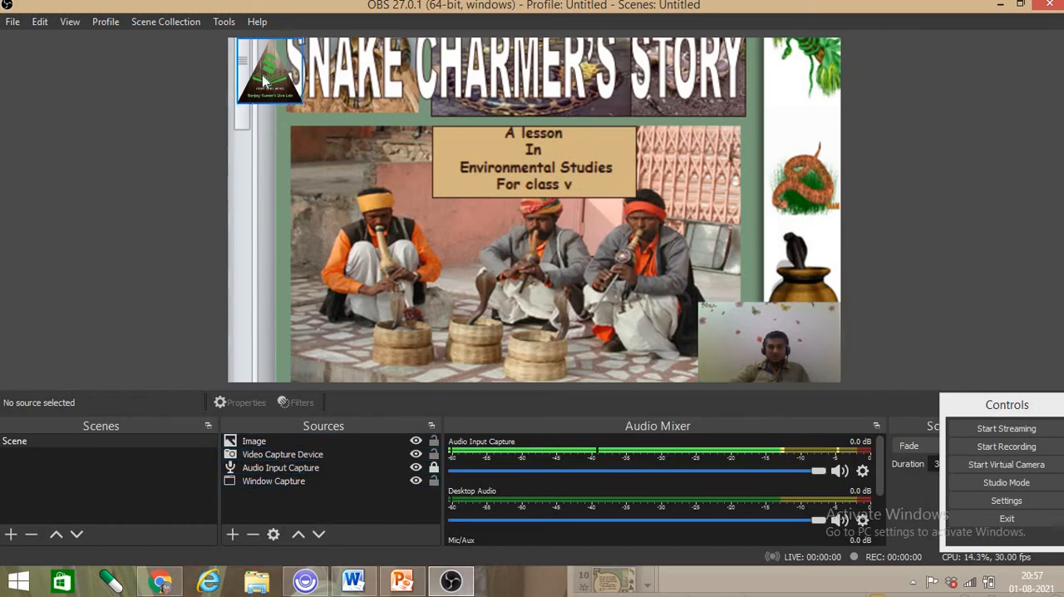
click(354, 503)
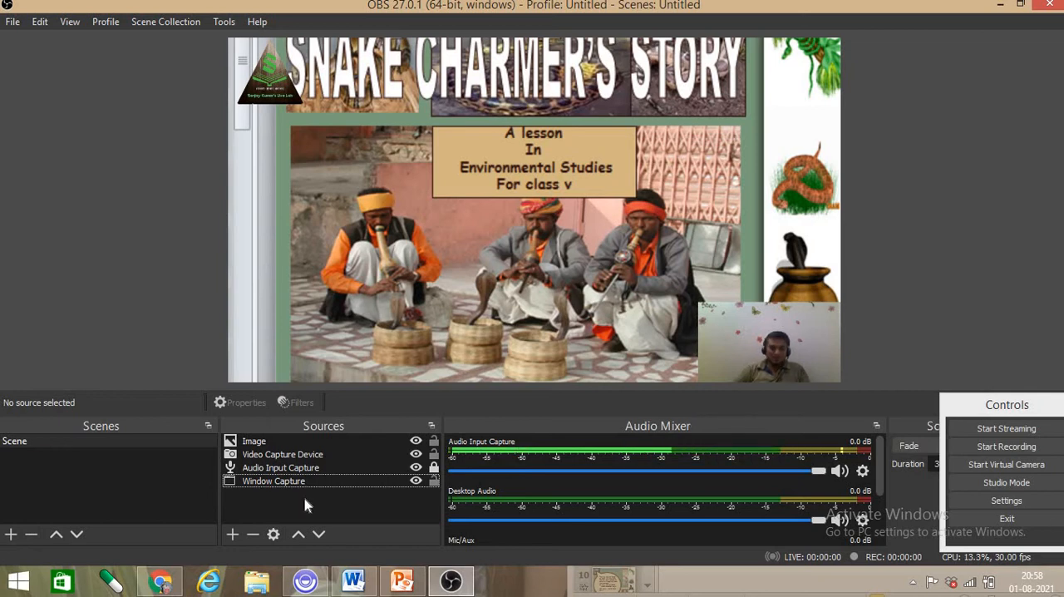
- Examine the source types that can be added to the scene, without adding one
click(233, 537)
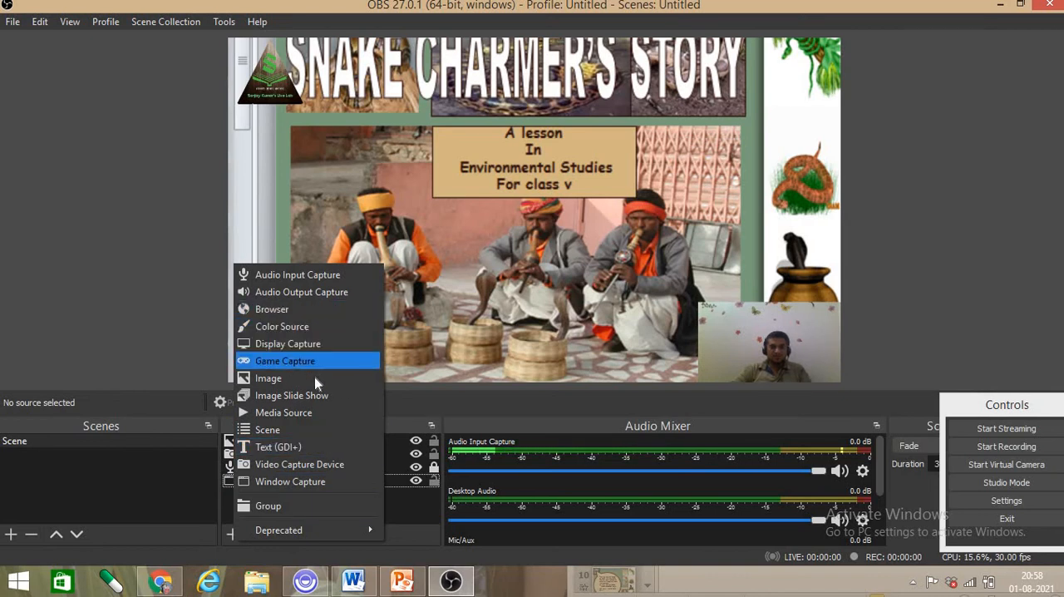
click(432, 406)
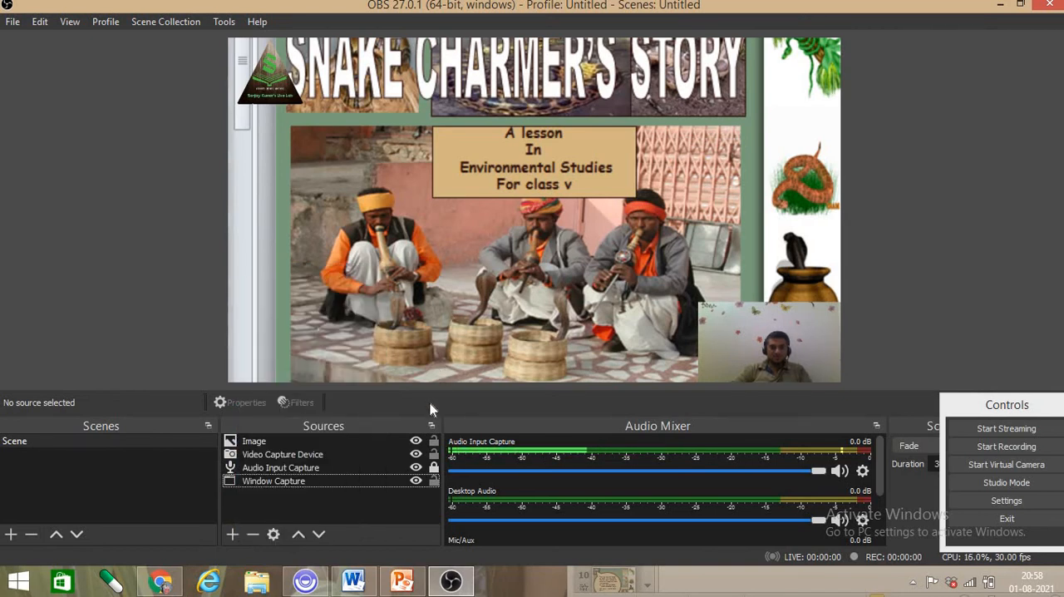
click(270, 443)
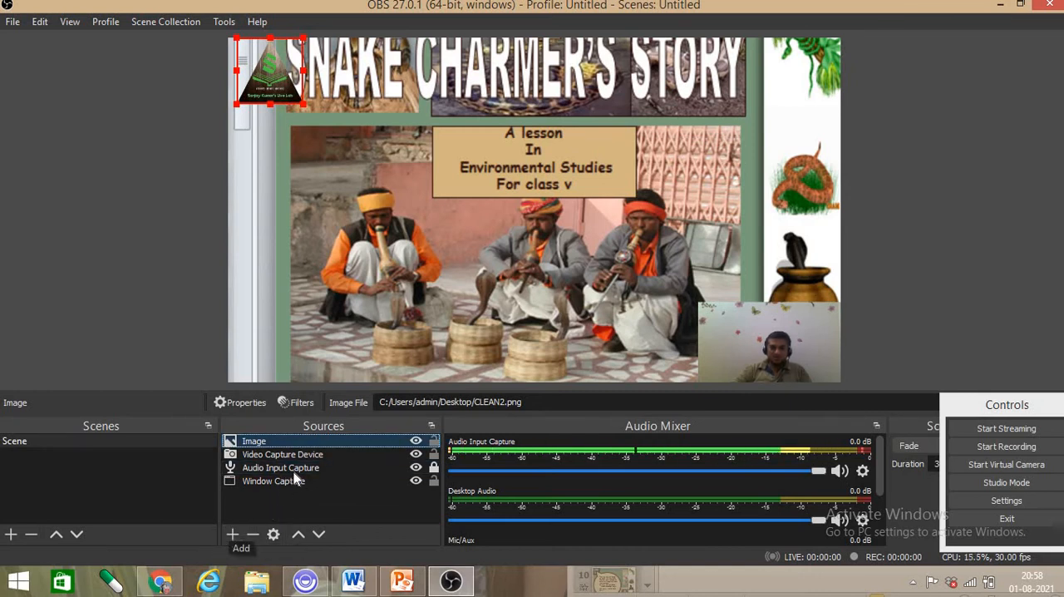
click(234, 533)
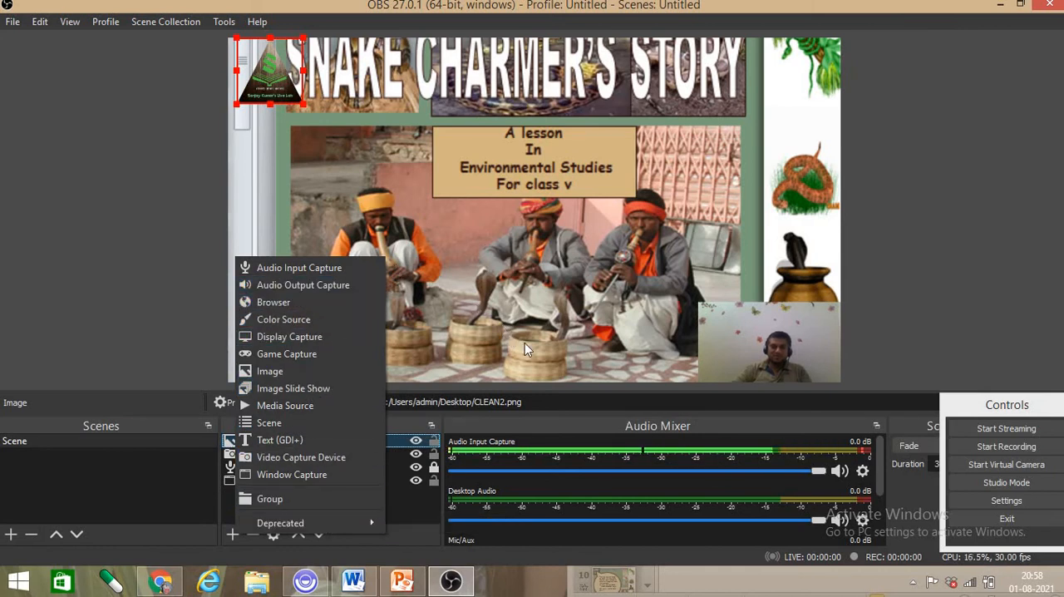
click(438, 356)
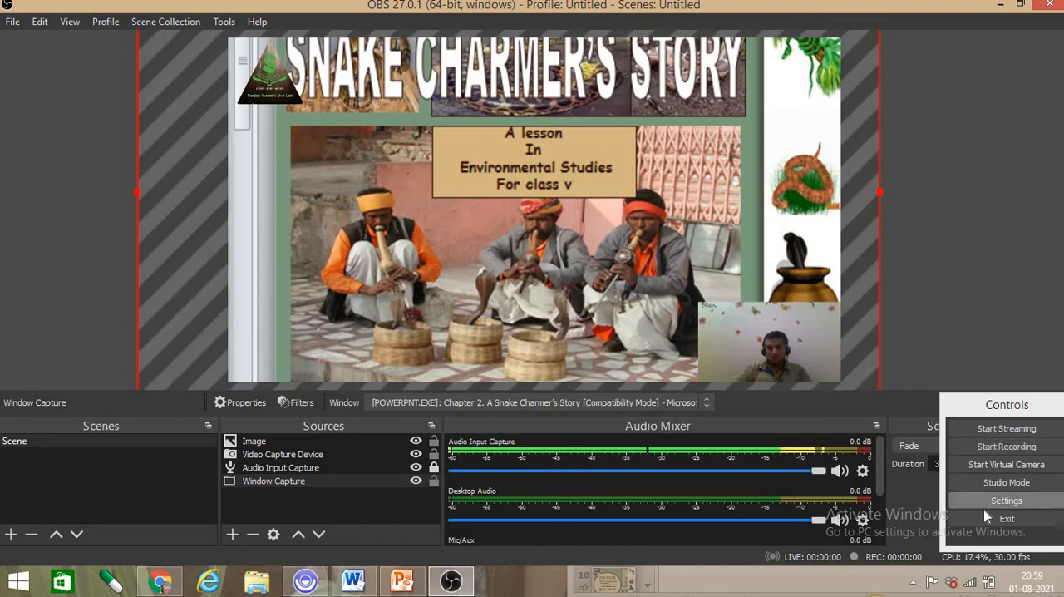
click(935, 280)
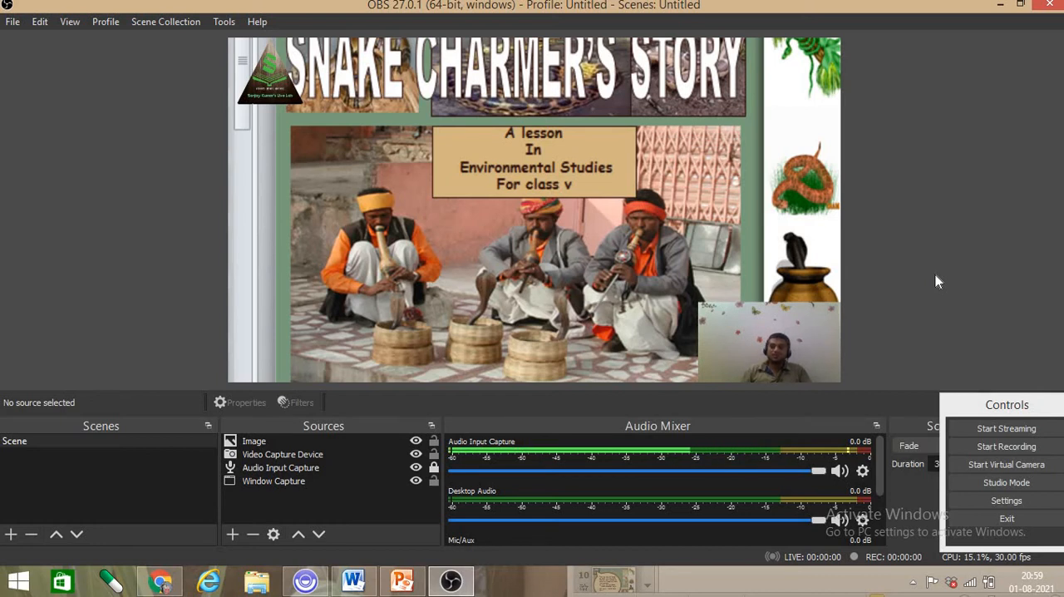
- Start recording, then switch to the Snake Charmer's Story presentation in PowerPoint with its window maximized
click(1001, 448)
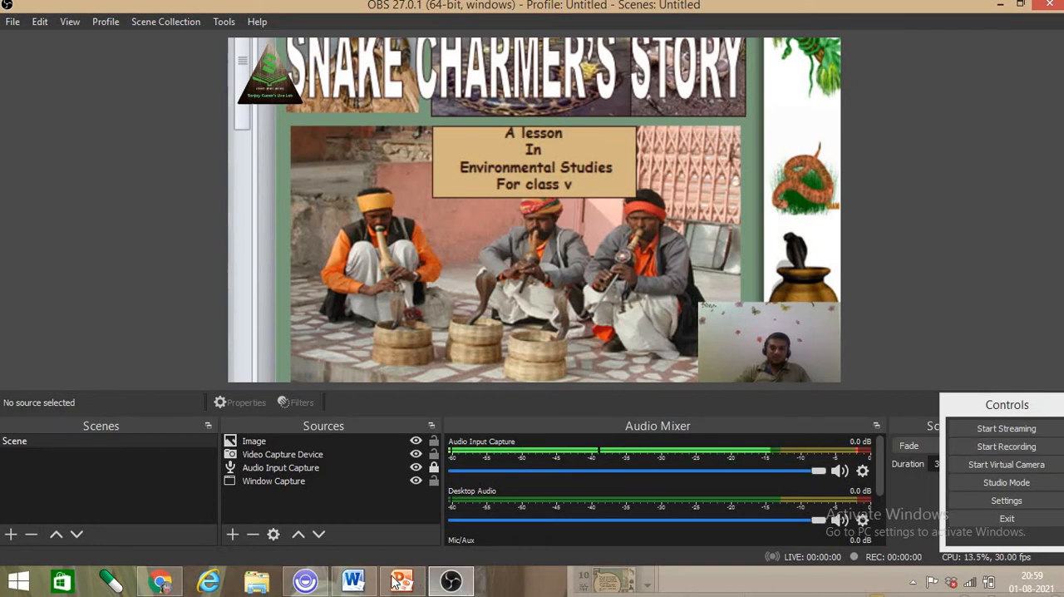
mouse_move(397, 584)
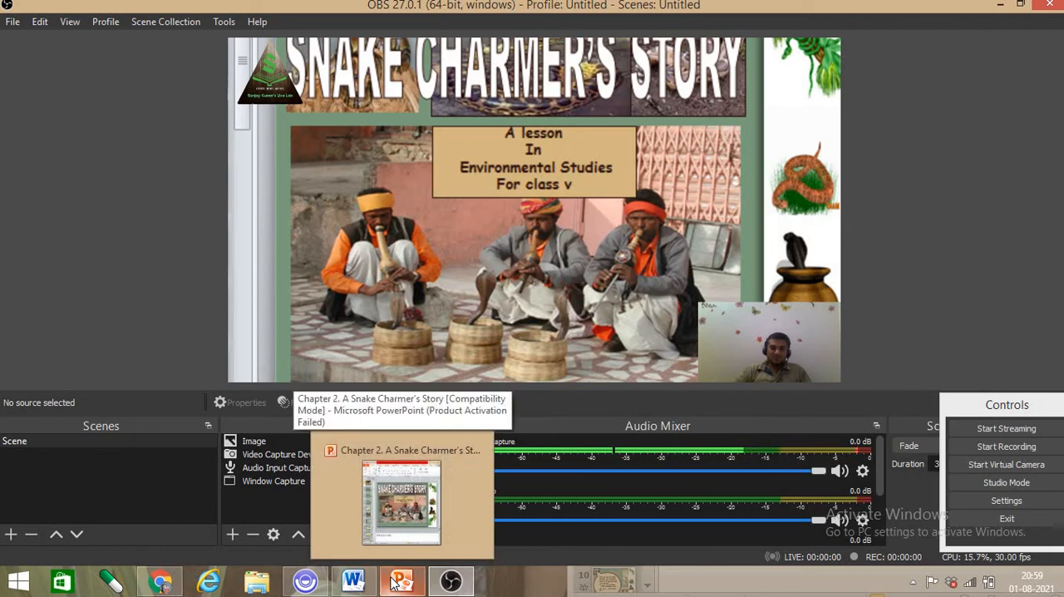
click(996, 446)
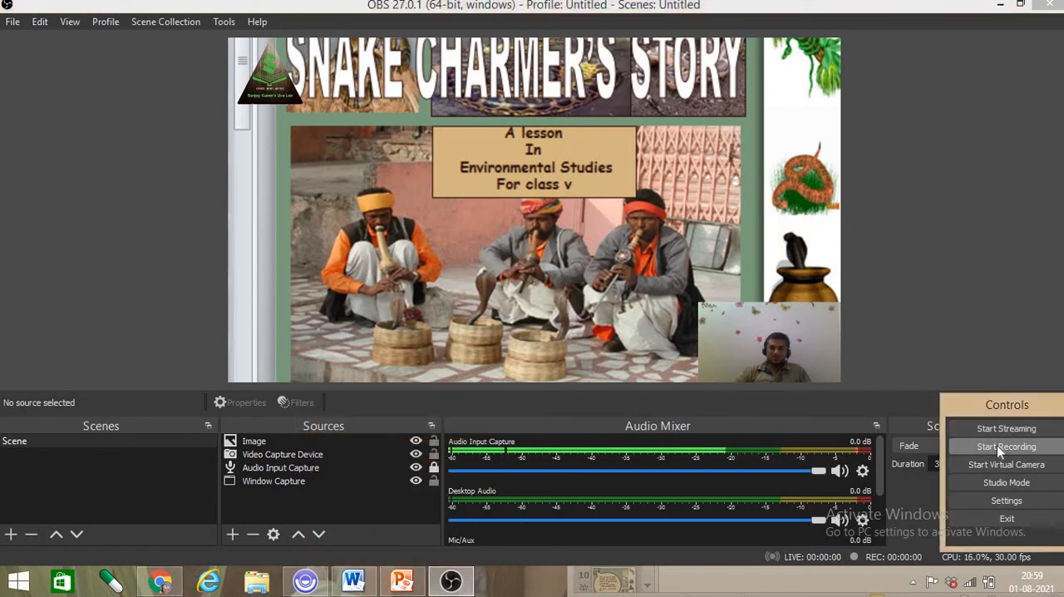
click(401, 580)
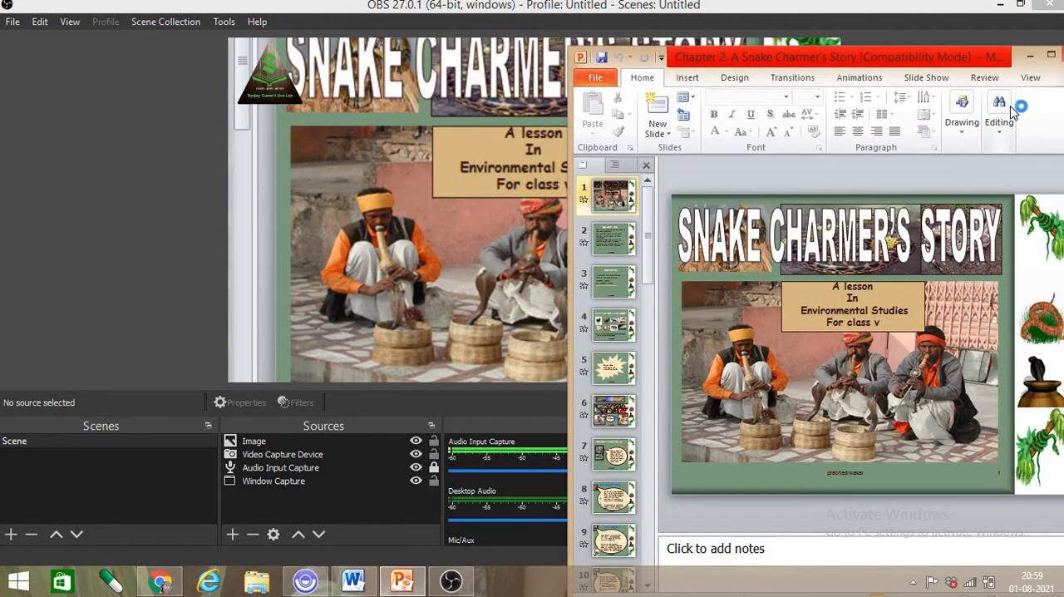
click(1051, 55)
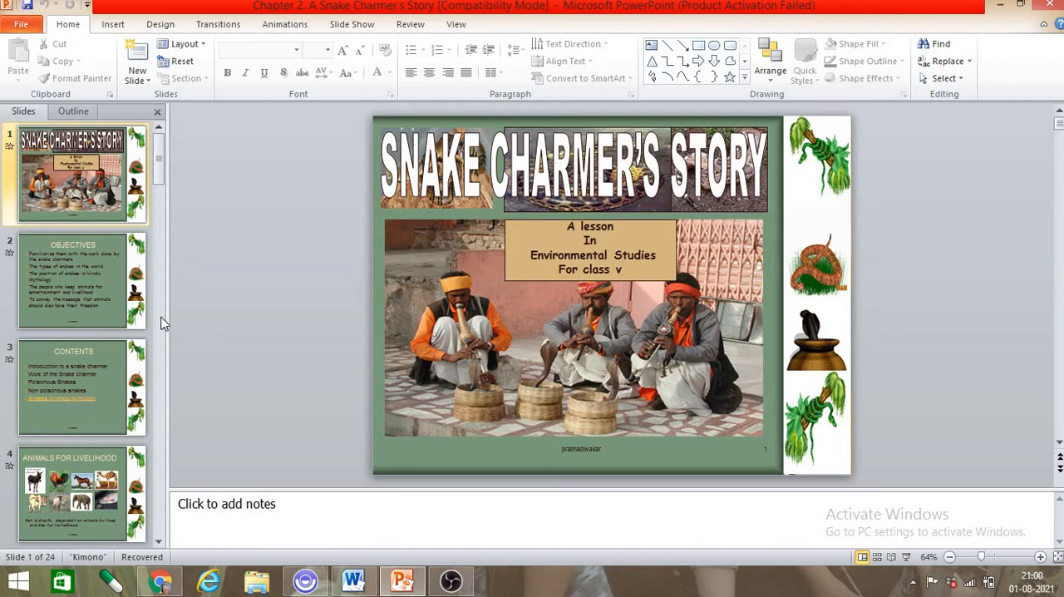
- Advance the presentation to slide 4, Animals for Livelihood, then return to OBS Studio and stop the recording
scroll(598, 308, down, 1)
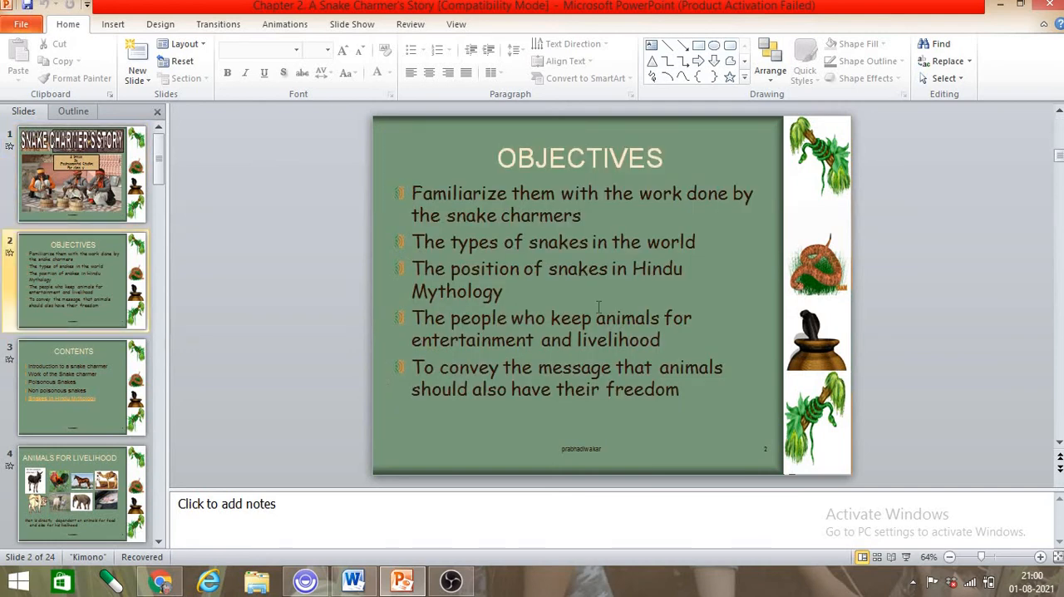
scroll(598, 308, down, 1)
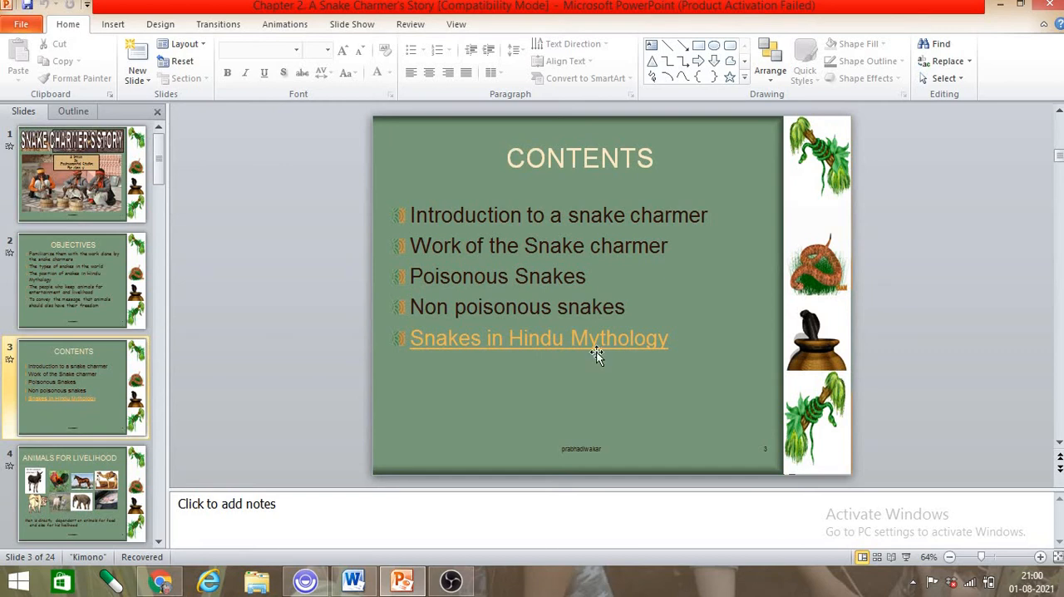
scroll(596, 352, down, 1)
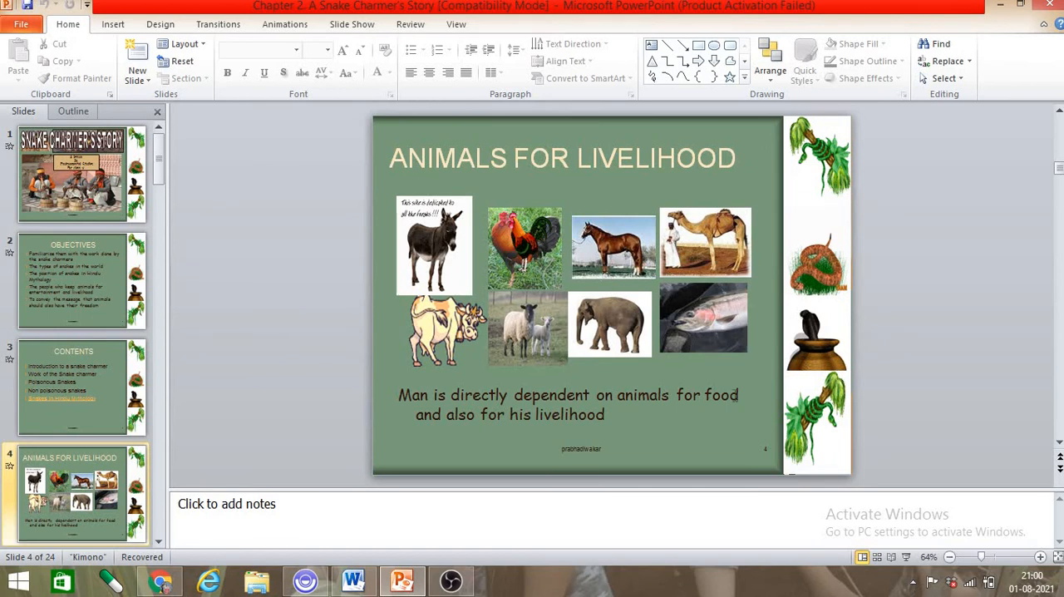
click(449, 582)
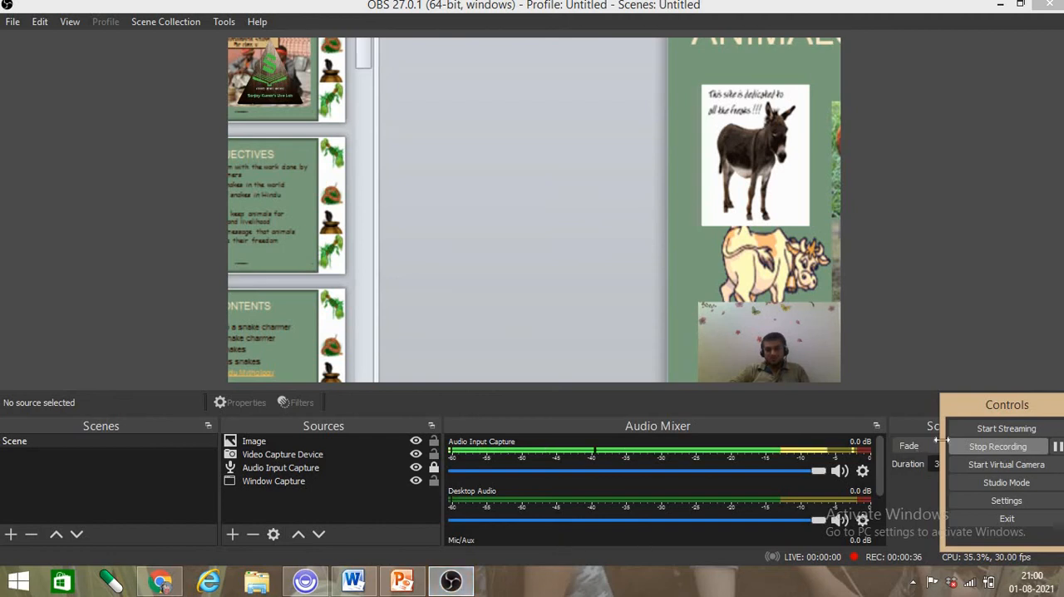
click(1029, 447)
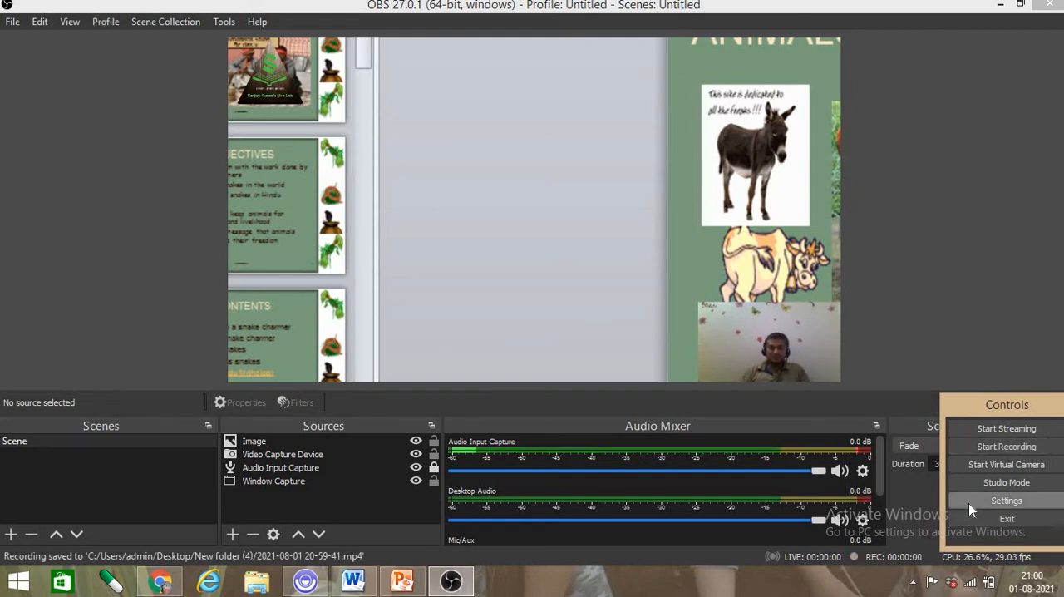
- Switch to PowerPoint and return the presentation to its first slide
click(397, 587)
key(Up)
key(Up)
key(Up)
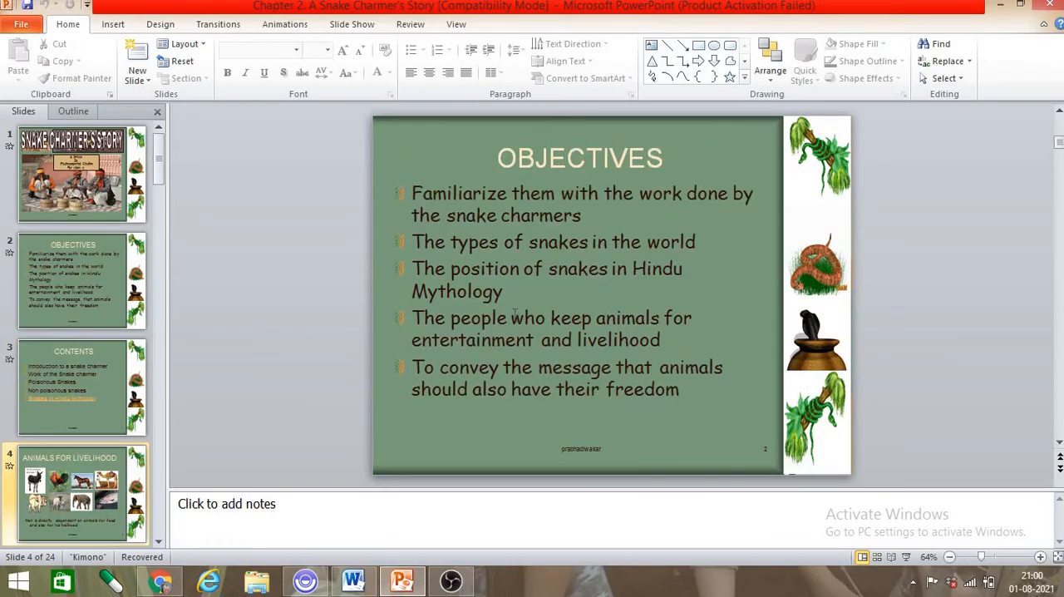
- Switch back to OBS Studio and exit it, then minimize PowerPoint to reach the desktop
click(451, 581)
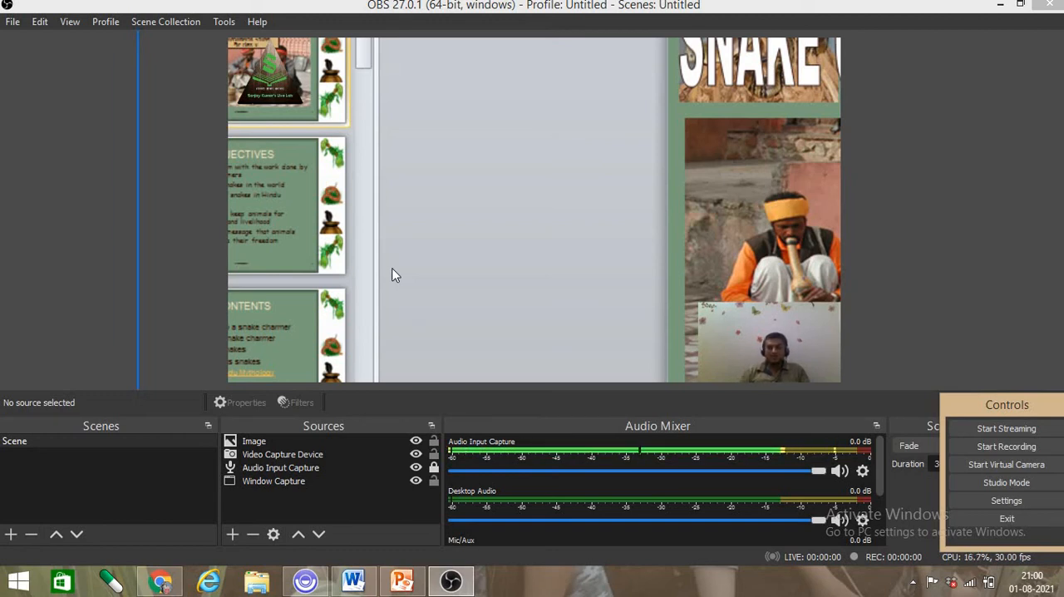
click(974, 523)
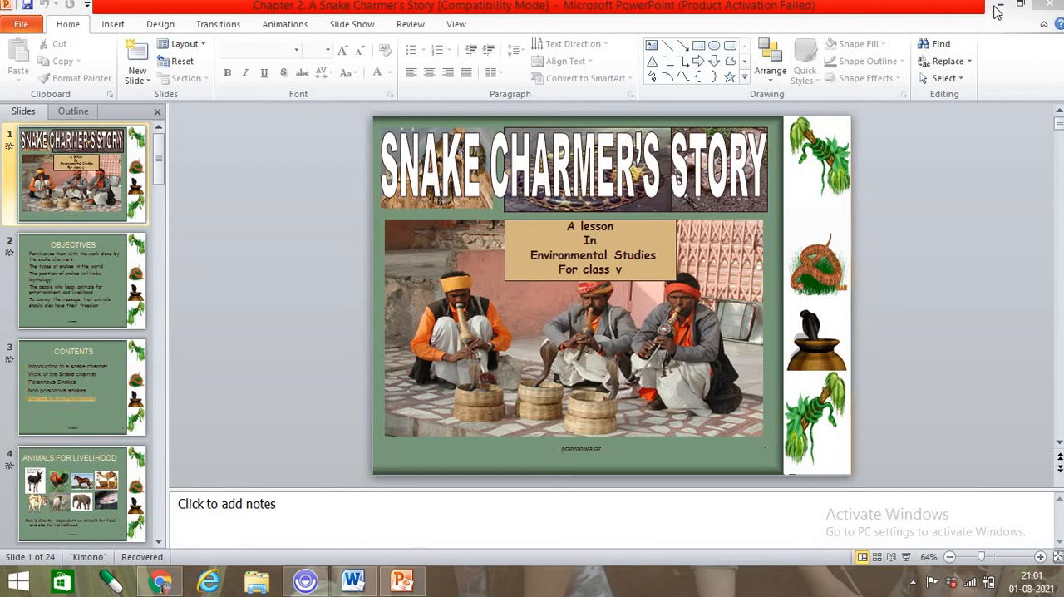
click(1000, 4)
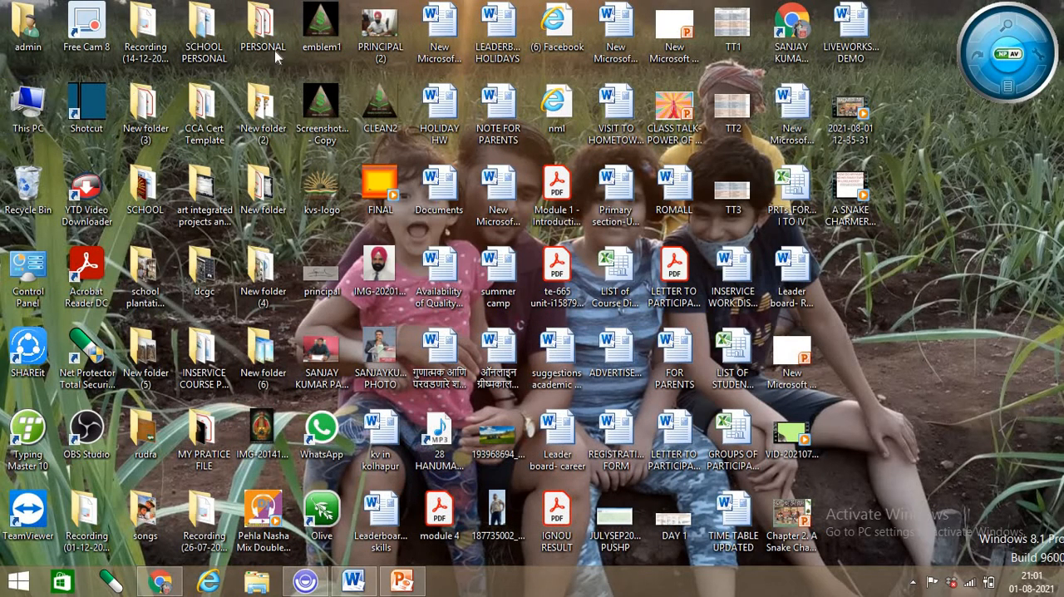
- Open OBS Studio from its desktop shortcut and launch it anyway despite the running instance
right_click(97, 427)
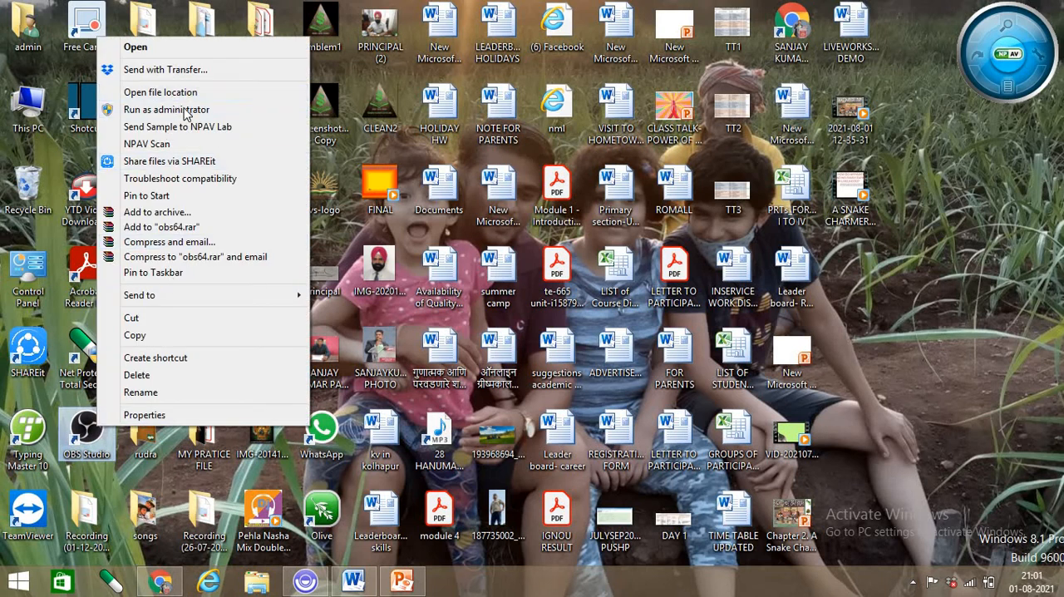
click(173, 48)
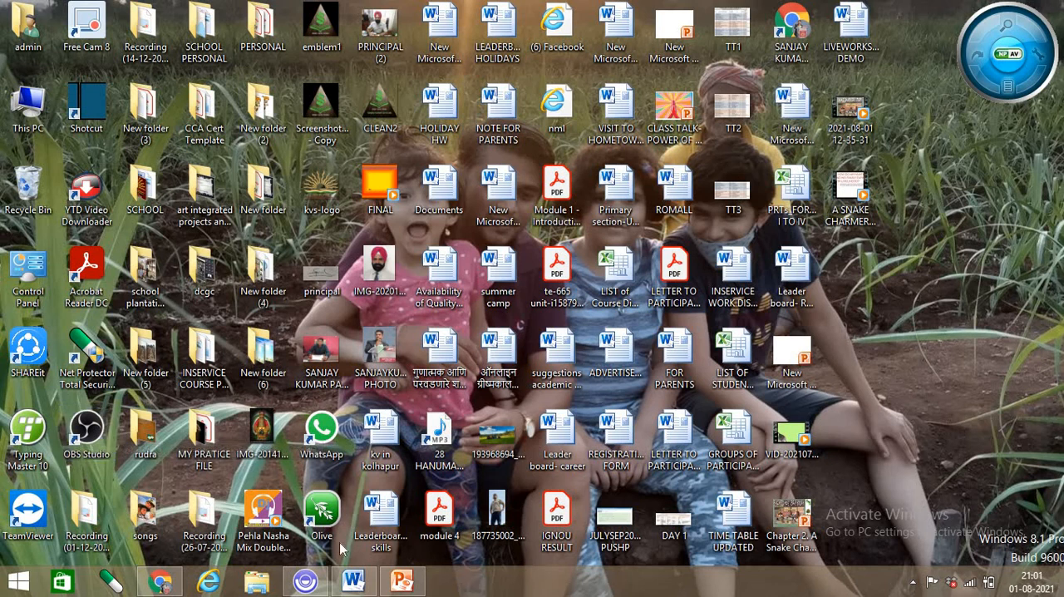
right_click(87, 428)
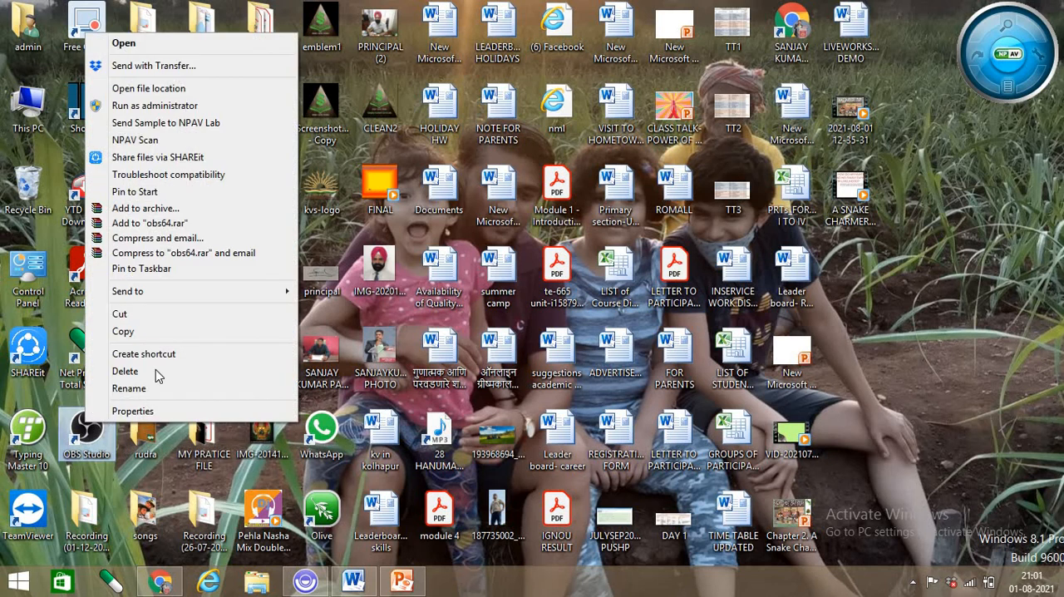
click(143, 42)
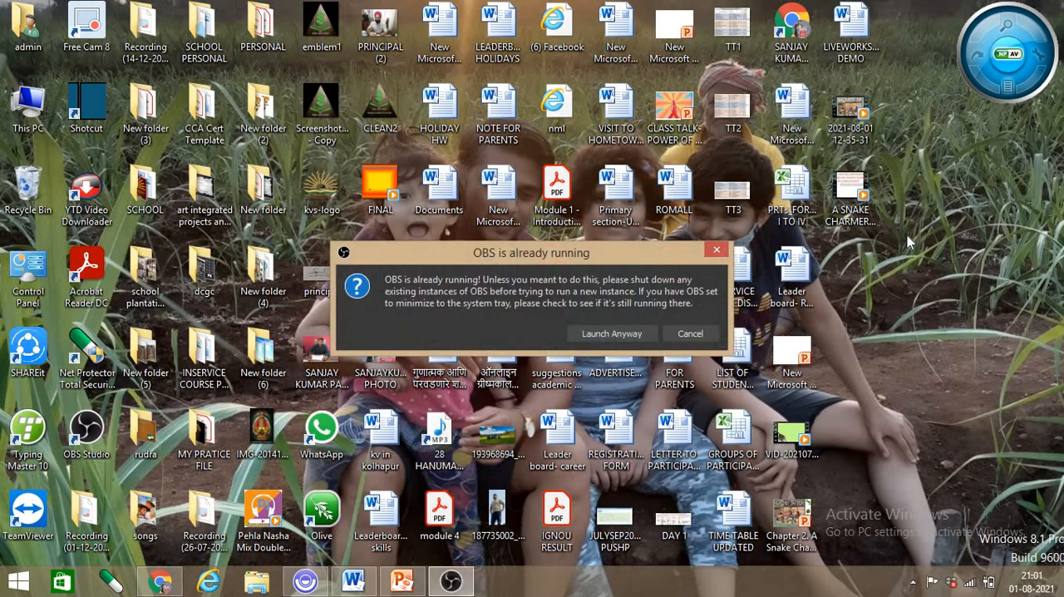
click(611, 334)
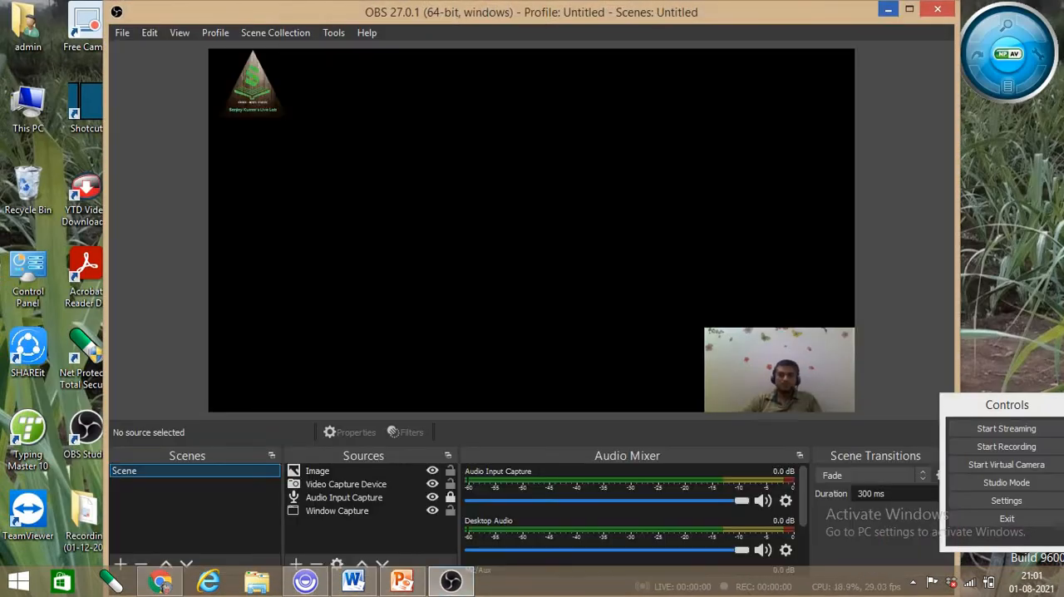
- Maximize the OBS Studio window, then restore the minimized PowerPoint presentation for the window capture and return to OBS Studio
click(909, 9)
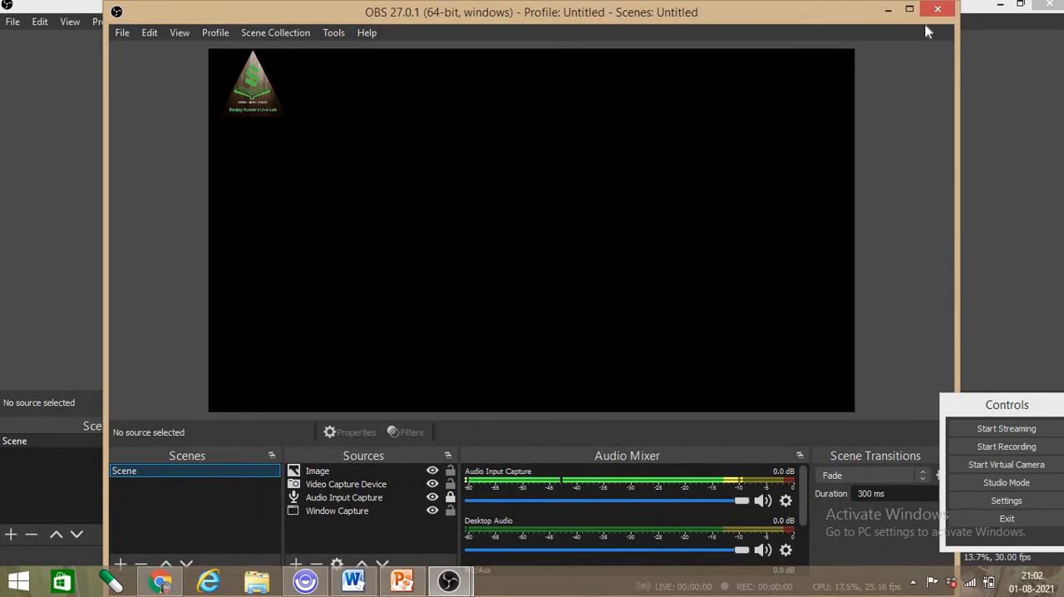
click(937, 10)
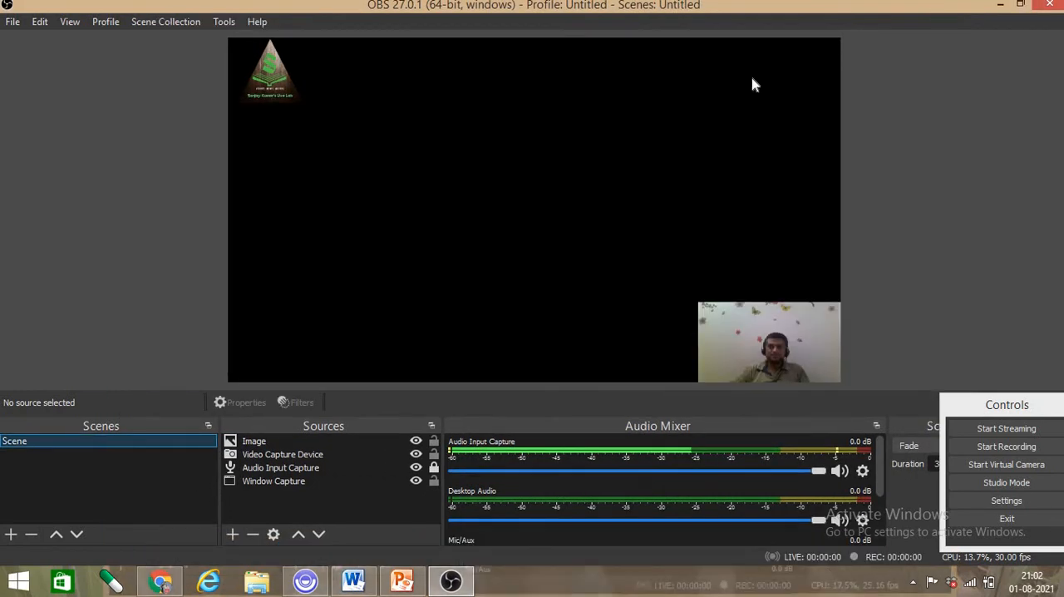
click(402, 581)
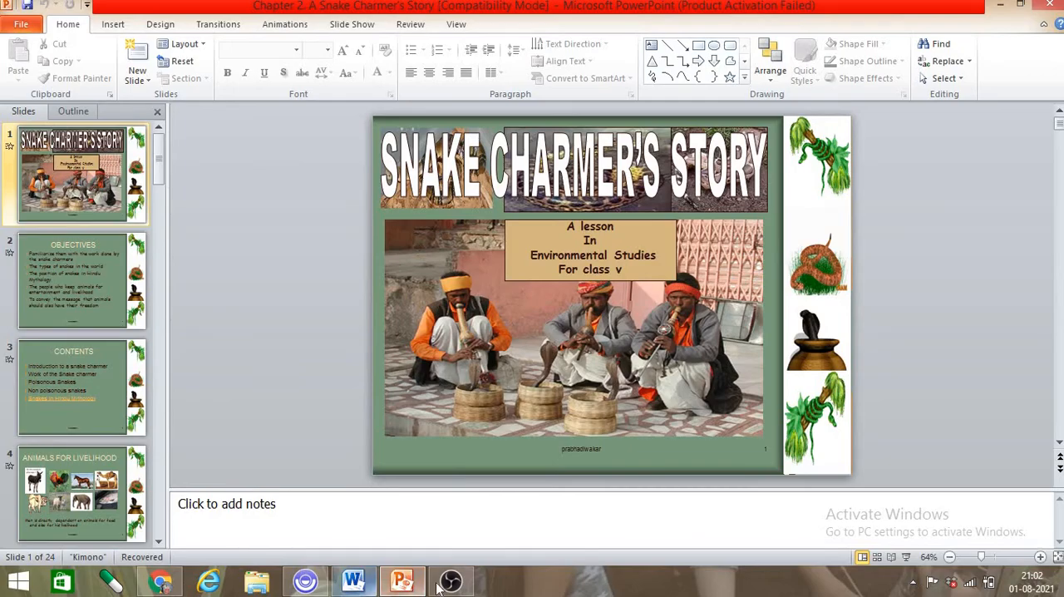
click(447, 584)
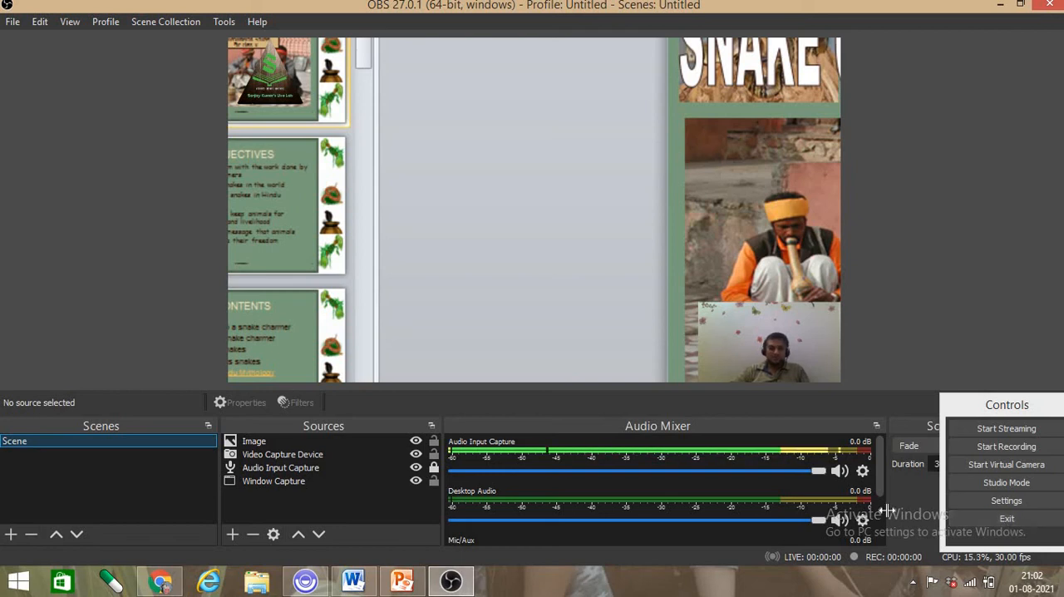
- Review the recording path in the Output settings and its folder chooser, then close the settings without changes
click(988, 501)
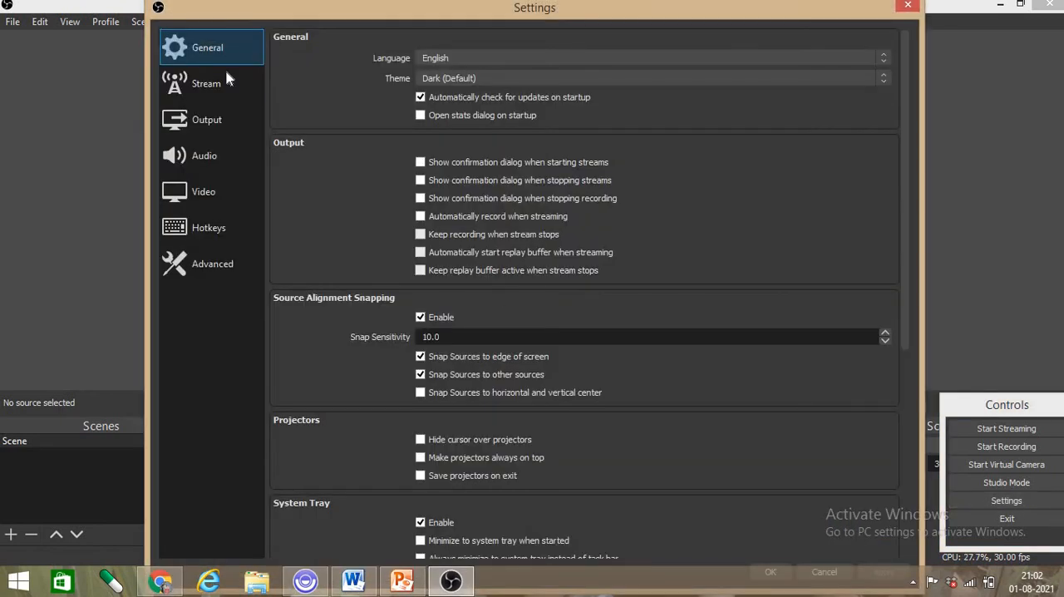
click(202, 125)
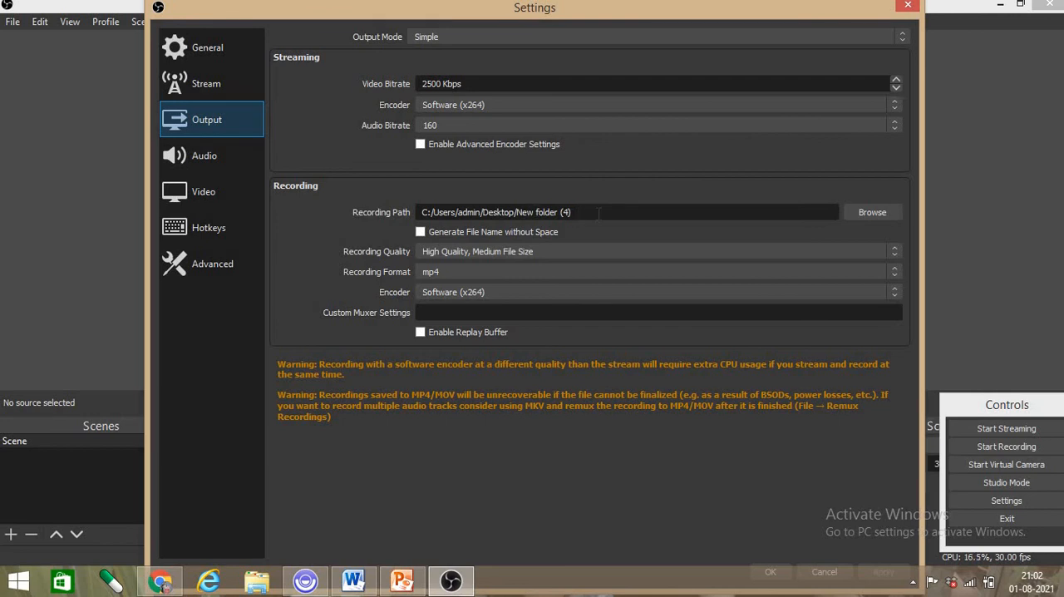
click(862, 214)
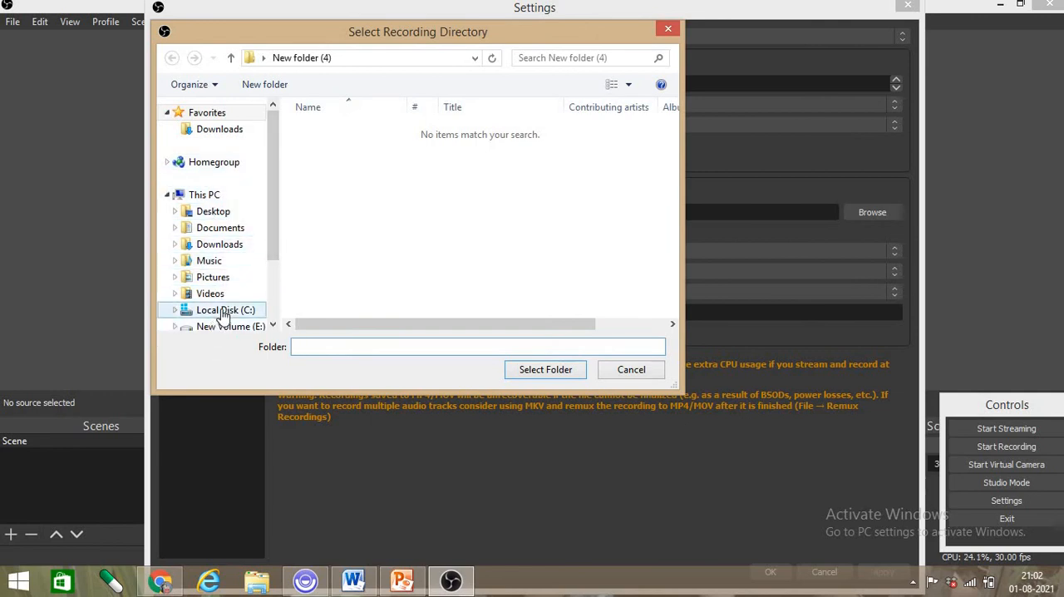
click(619, 371)
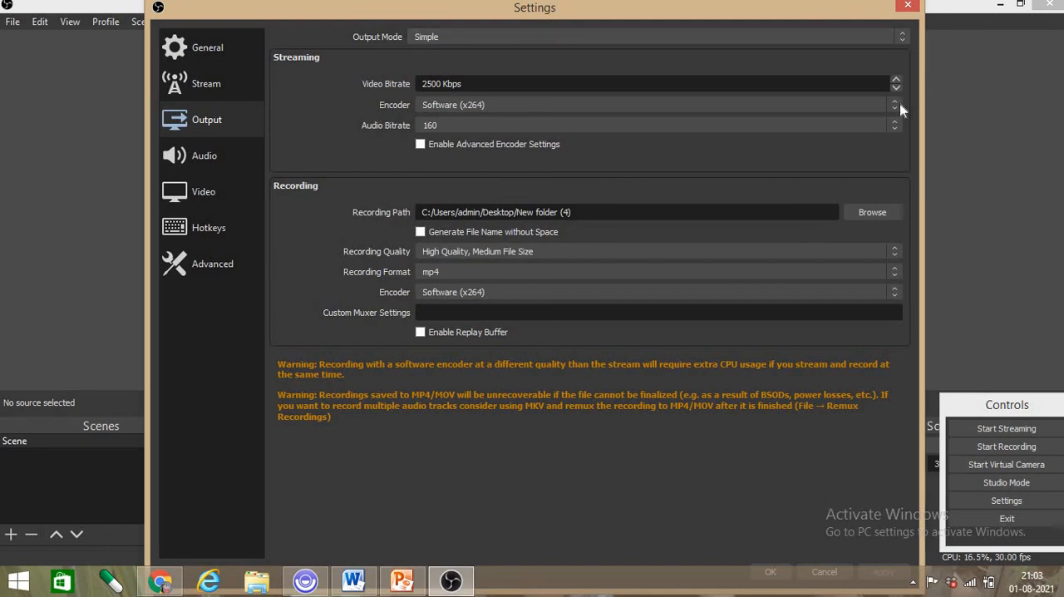
click(907, 6)
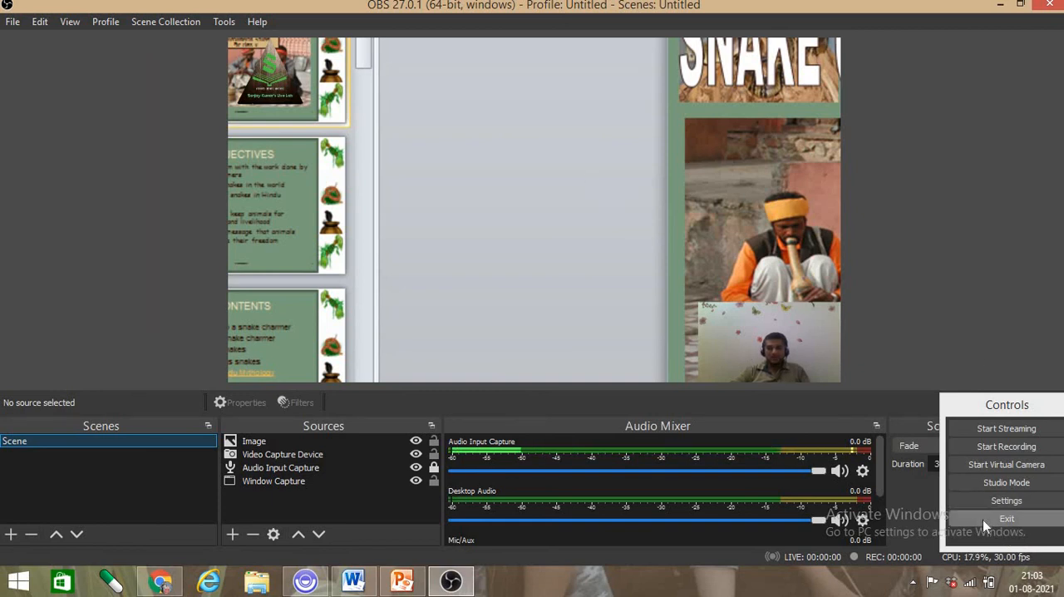
- Minimize OBS Studio and PowerPoint, then open the desktop folder New folder (4) in a maximized window
click(1000, 7)
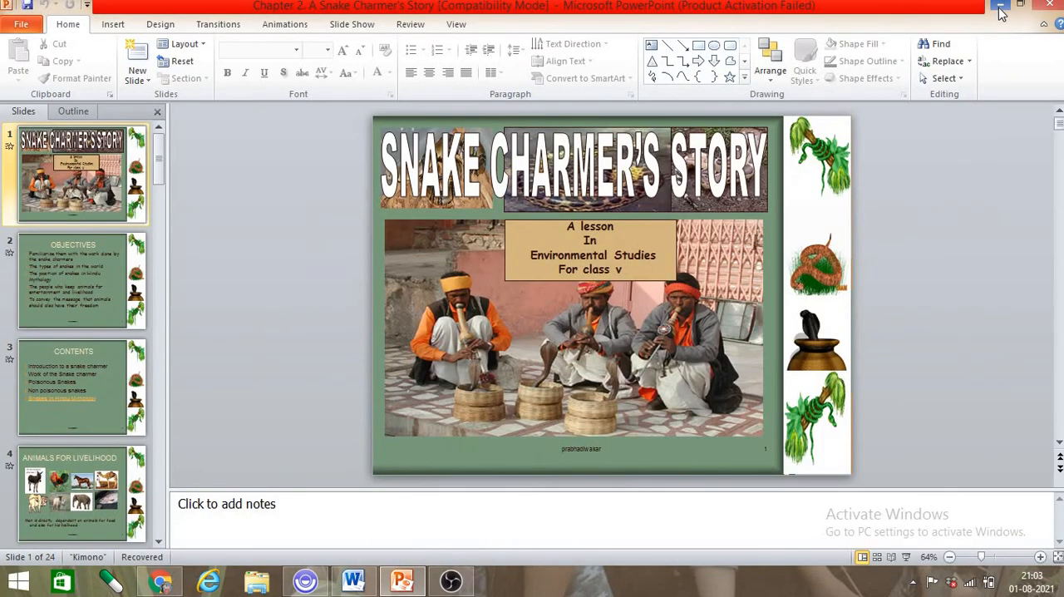
click(1001, 7)
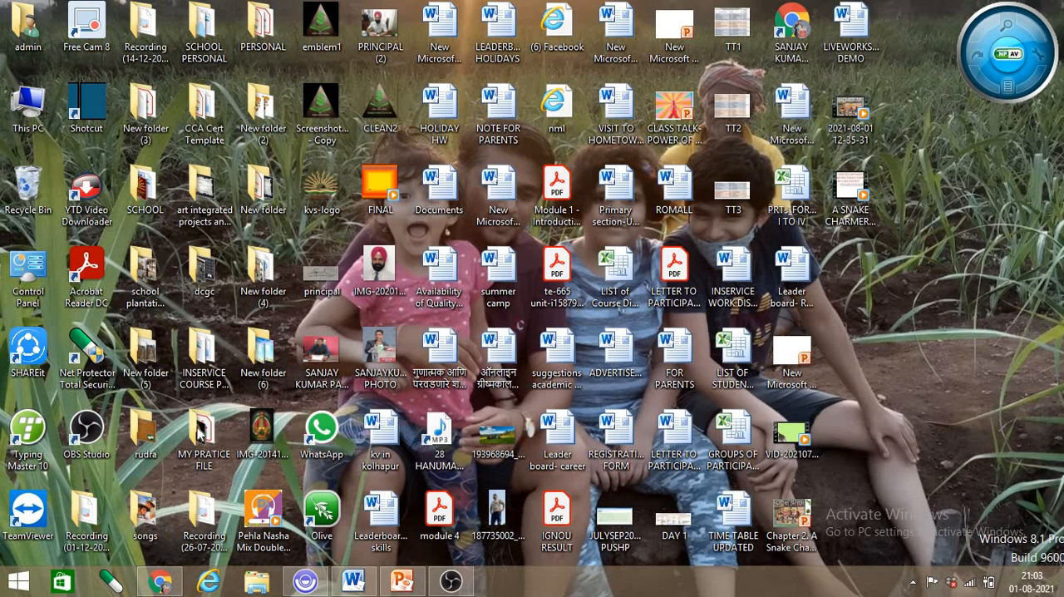
click(139, 114)
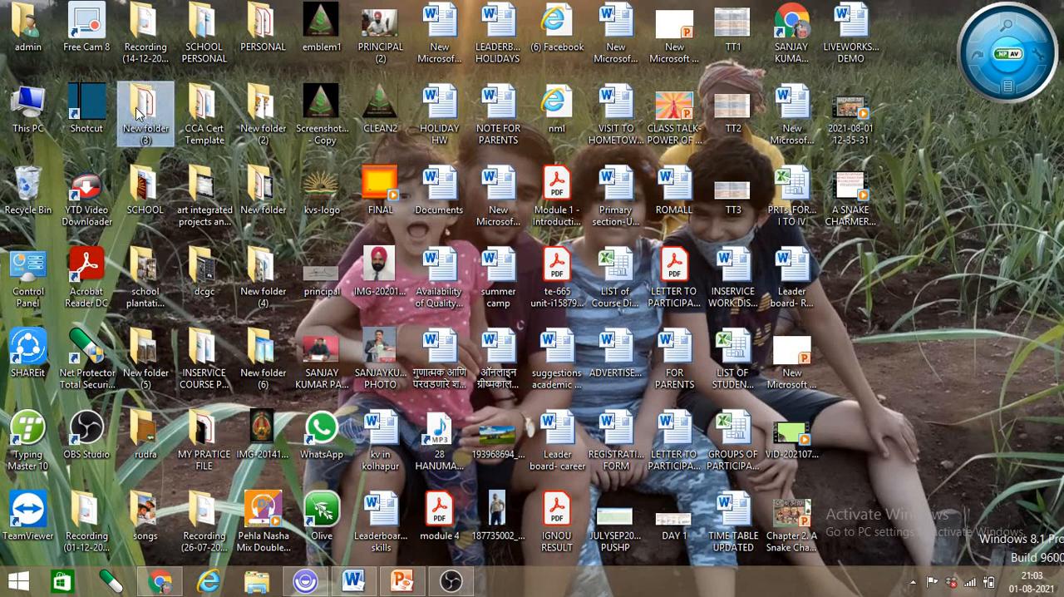
click(145, 353)
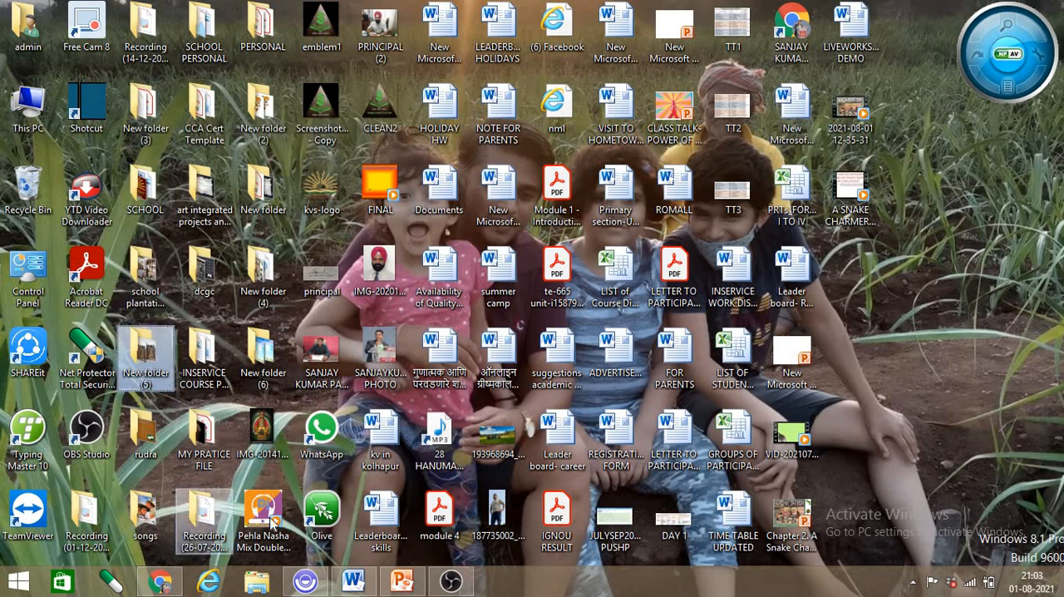
click(273, 283)
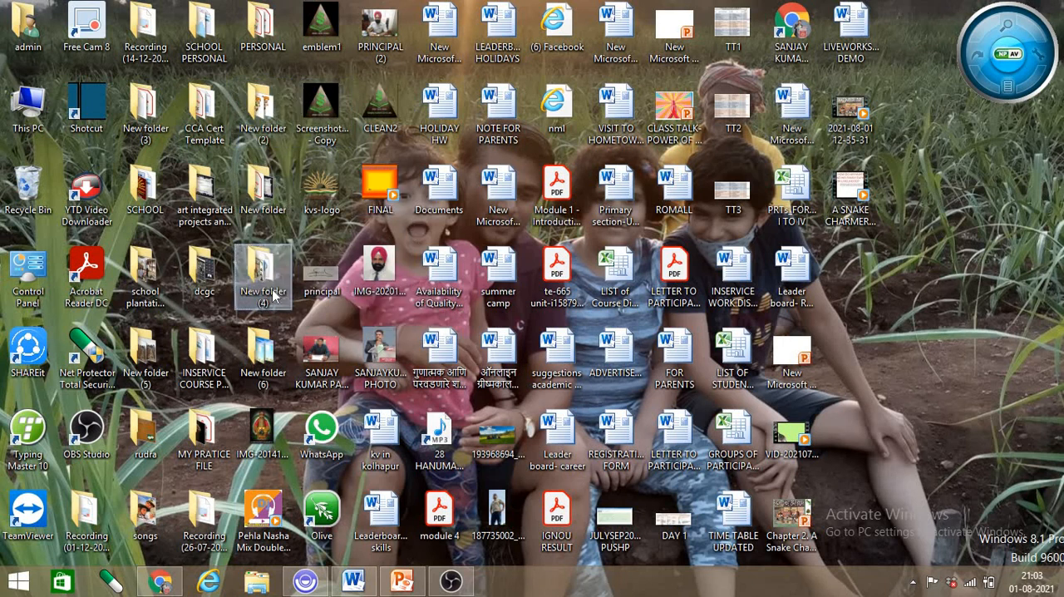
click(256, 277)
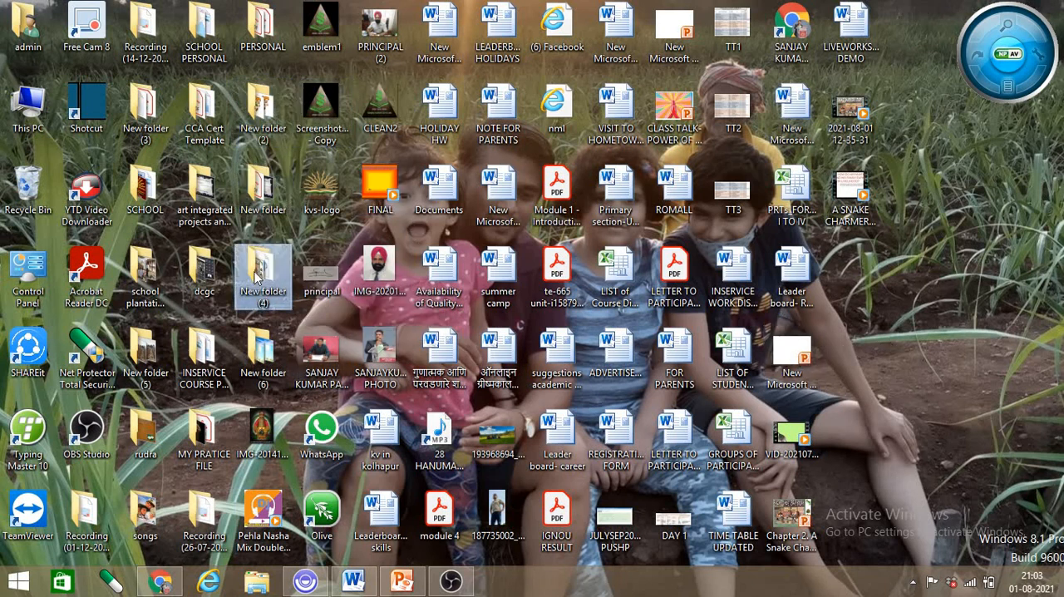
double_click(256, 277)
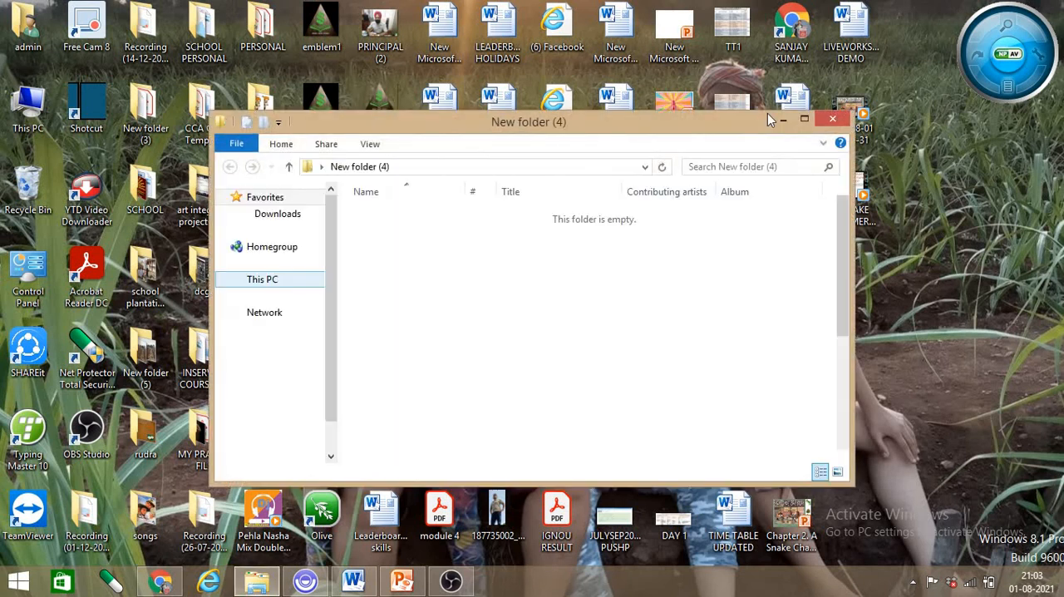
click(805, 122)
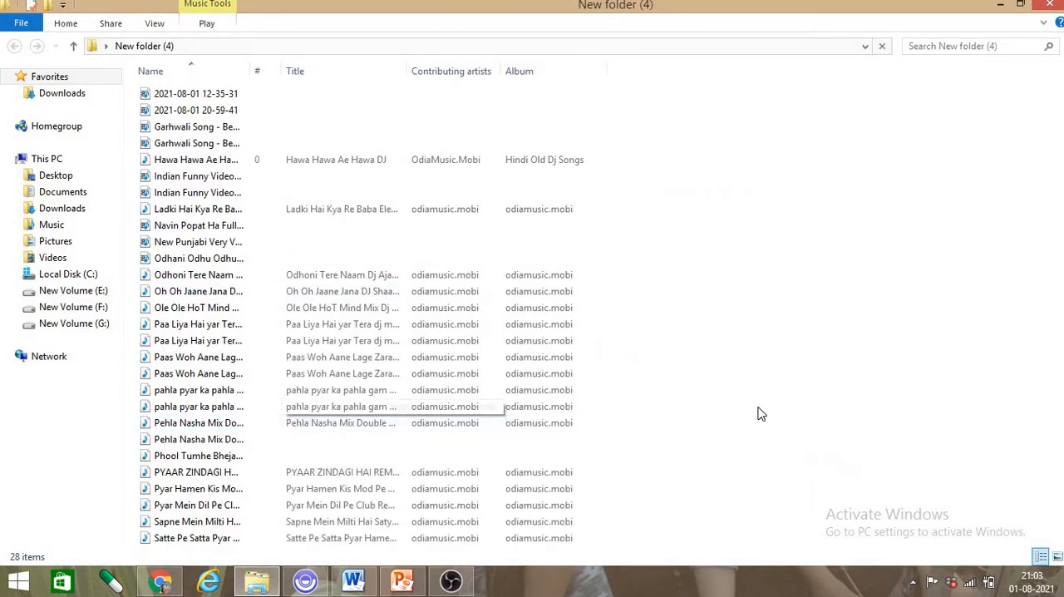
click(222, 111)
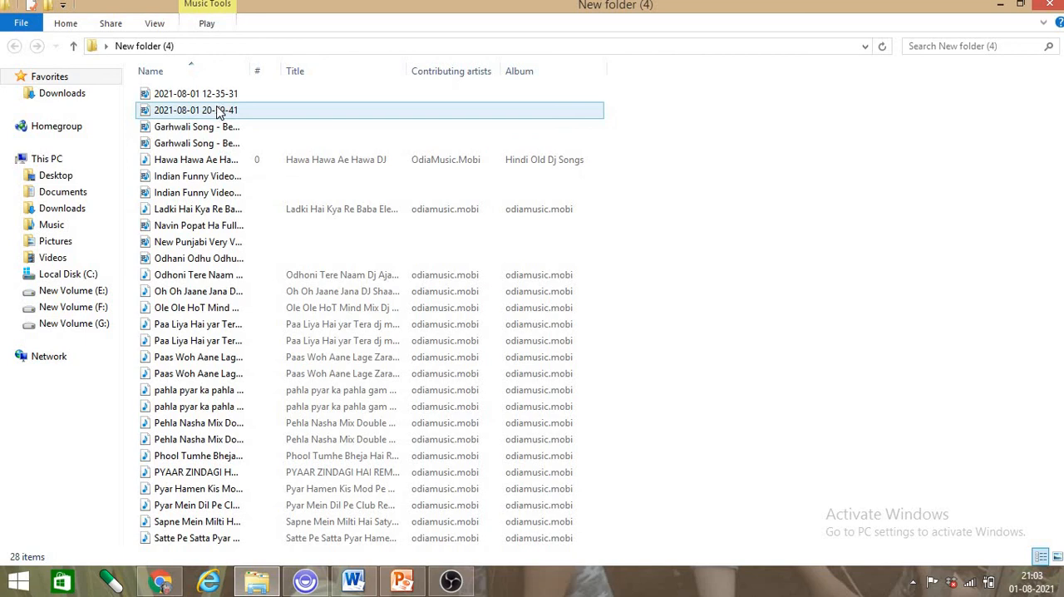
click(221, 97)
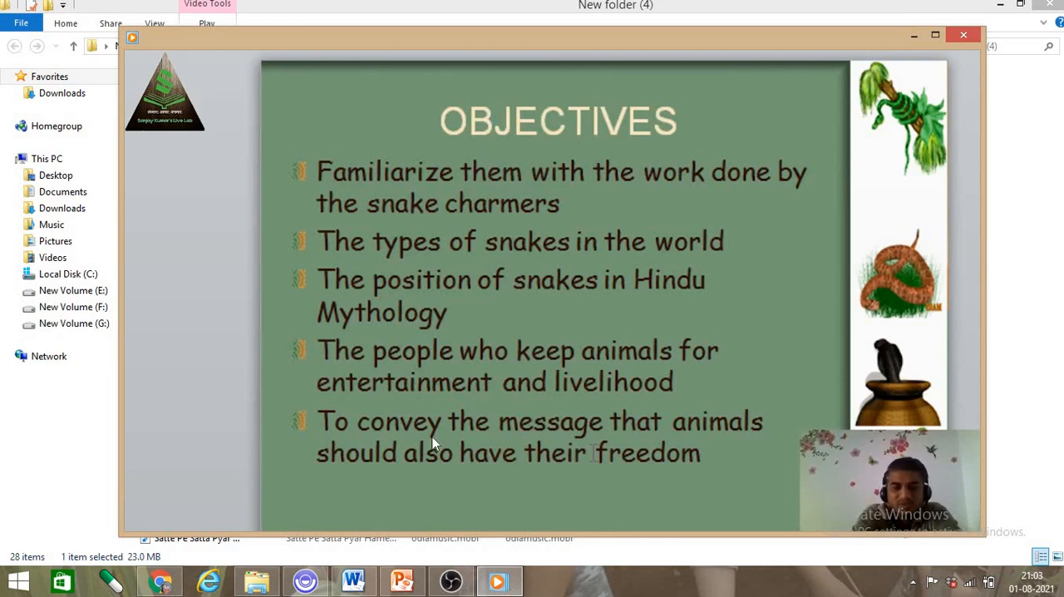
mouse_move(391, 494)
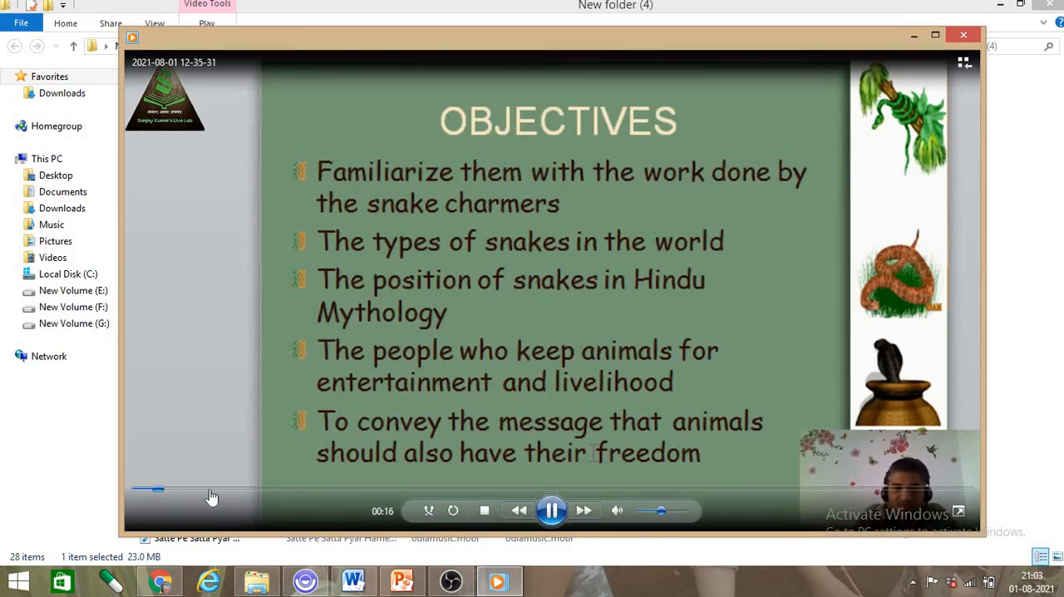
click(964, 37)
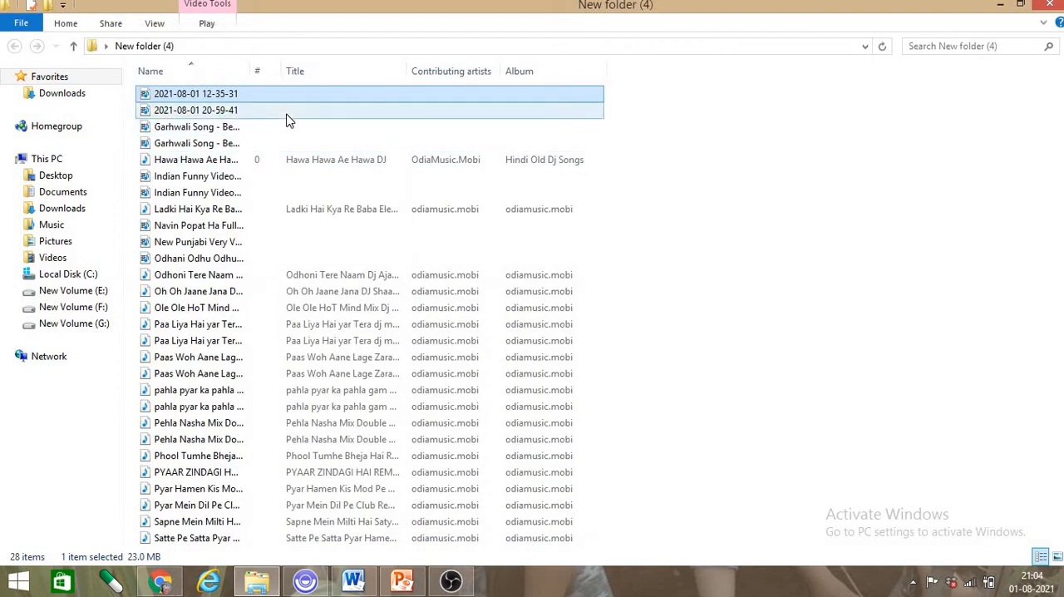
double_click(288, 117)
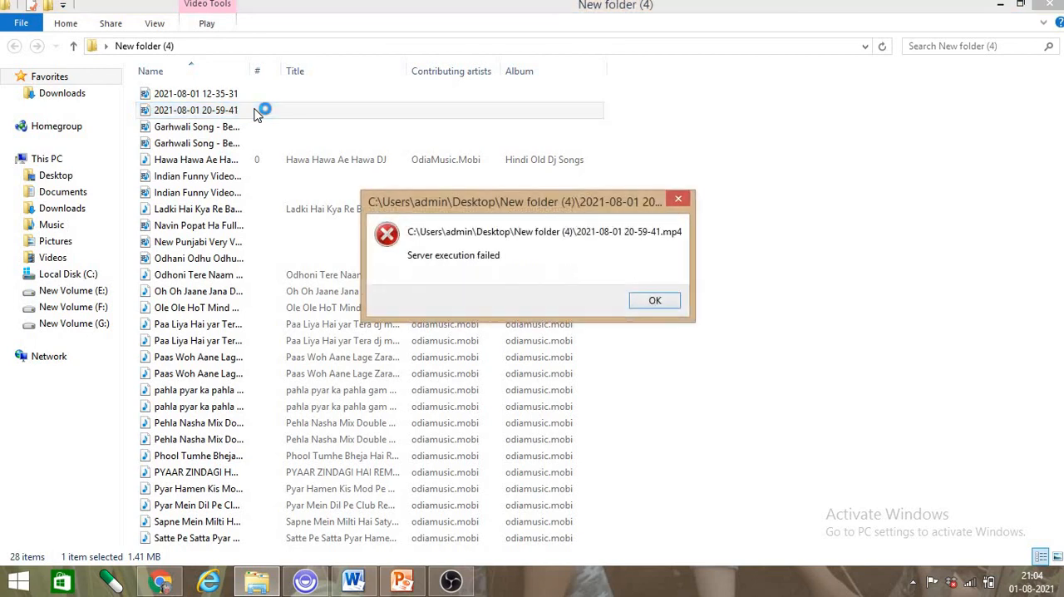
click(657, 303)
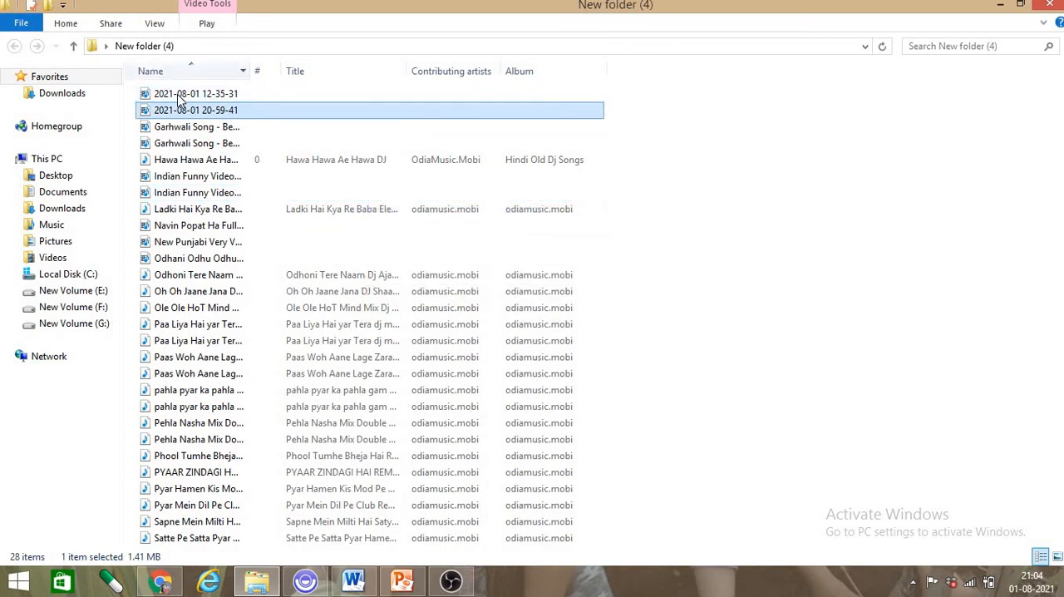
click(1000, 5)
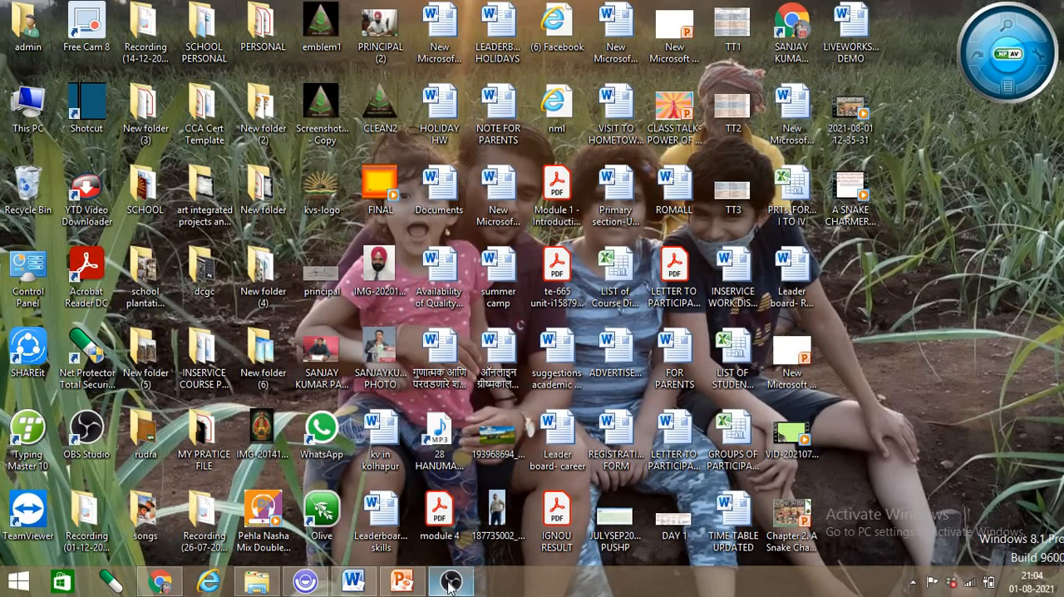
- Switch back to OBS Studio and recheck the Output settings for recording, then close the settings
click(449, 584)
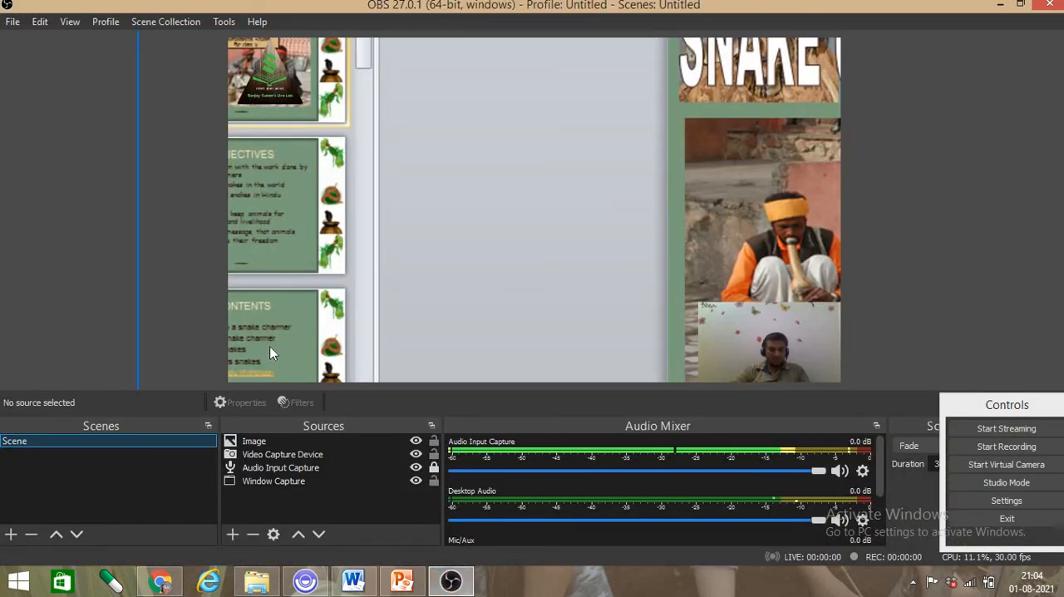
click(75, 444)
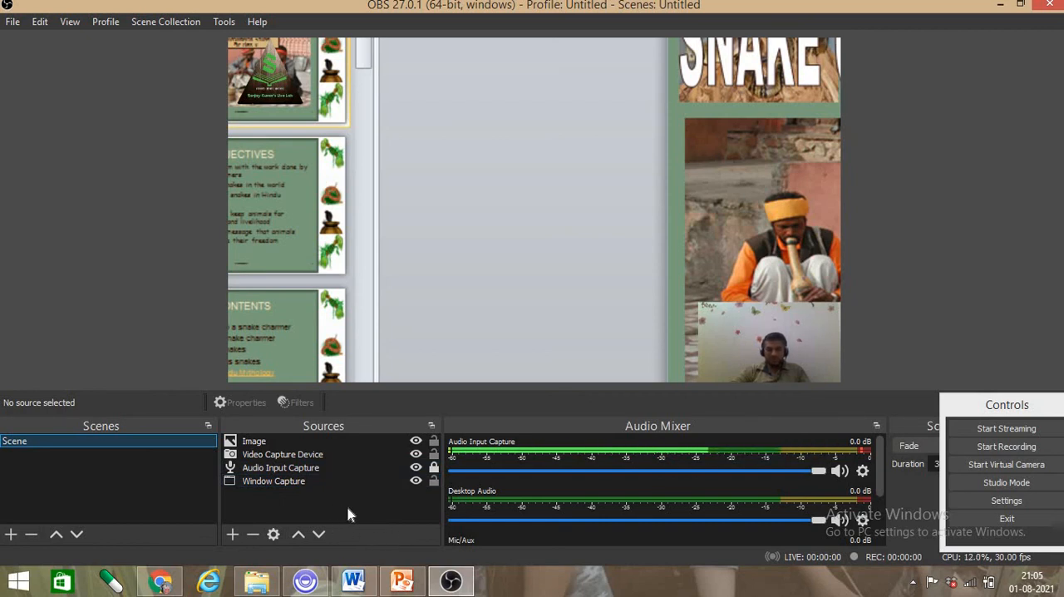
click(1023, 503)
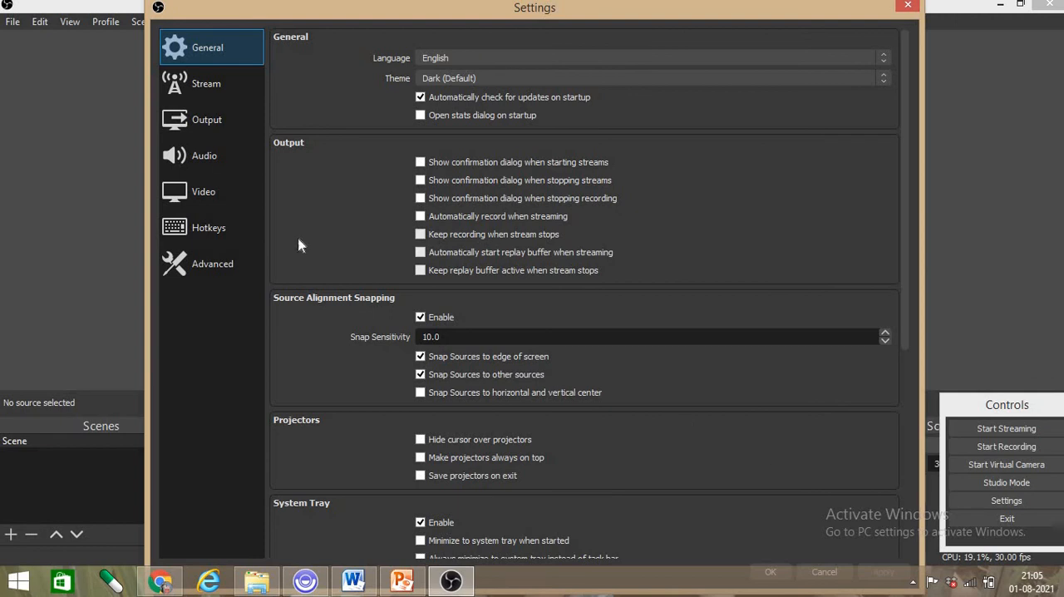
click(209, 129)
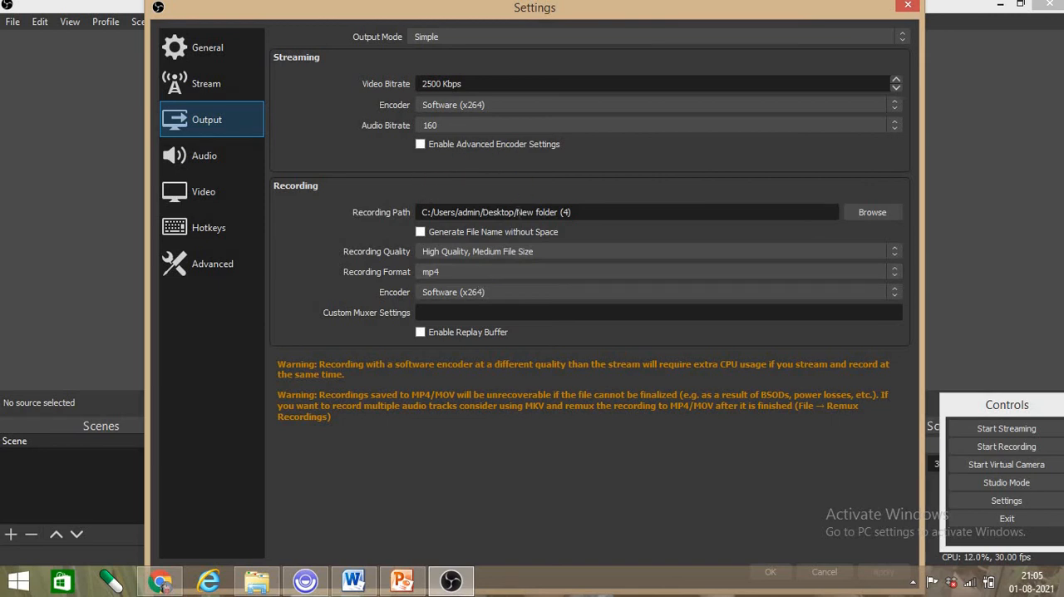
click(907, 5)
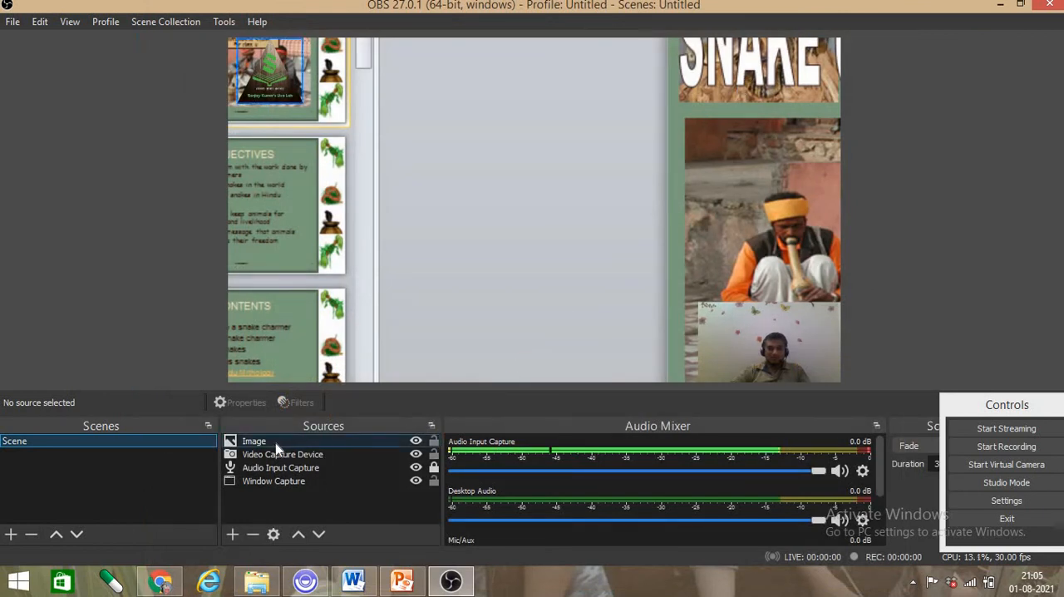